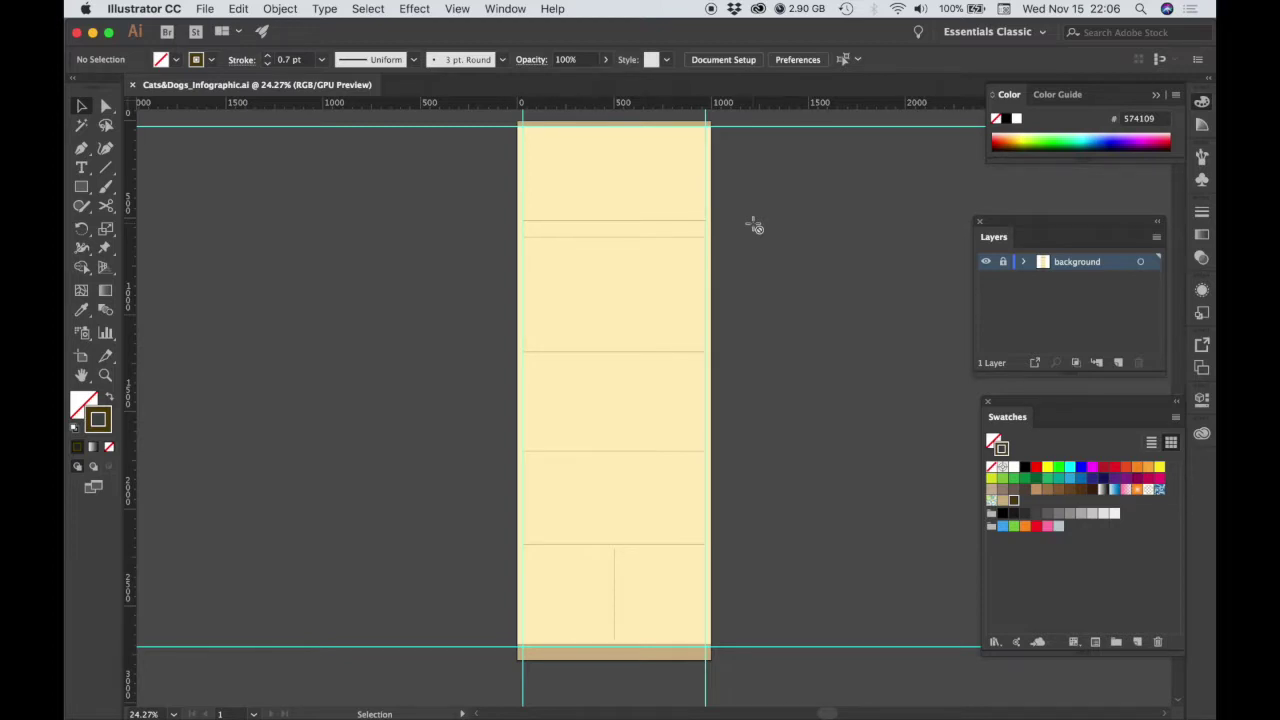
Open Dog&Cat_Infographic_Tables.docx from the Resources folder inside the Dog&Cat_Infographic folder on the desktop
left_click_drag(738, 38, 757, 269)
left_click(445, 195)
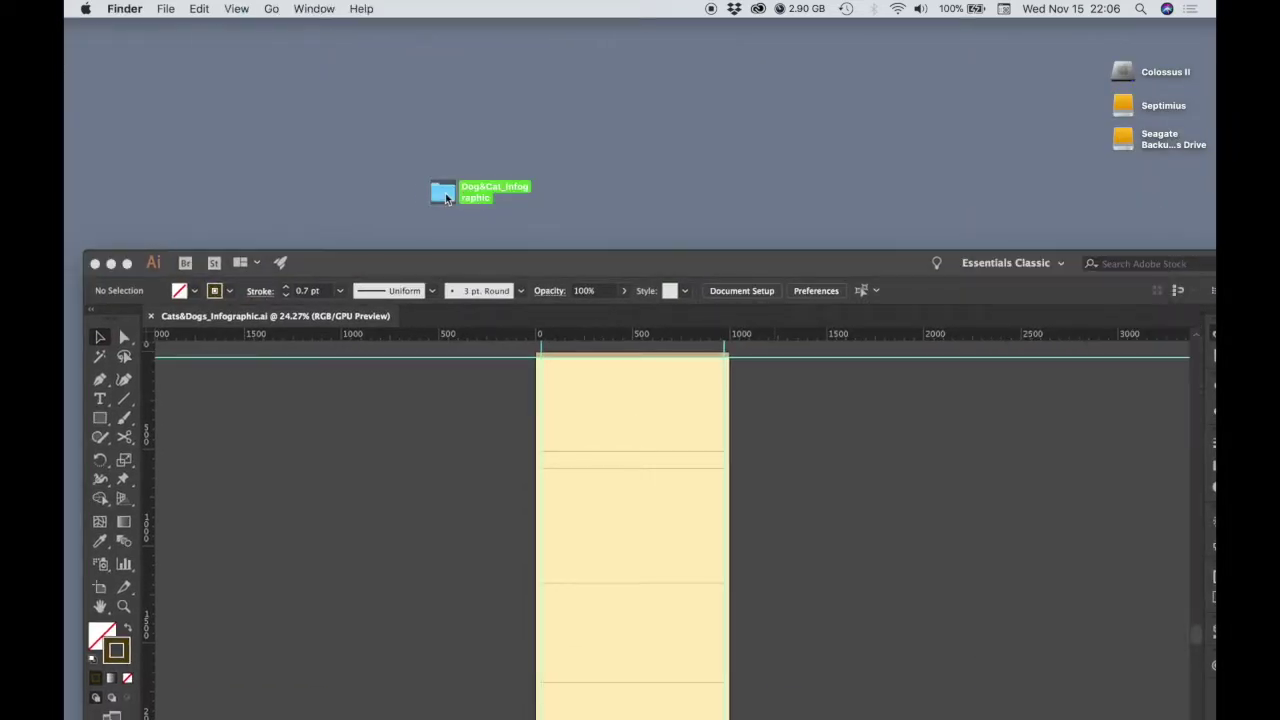
double_click(445, 195)
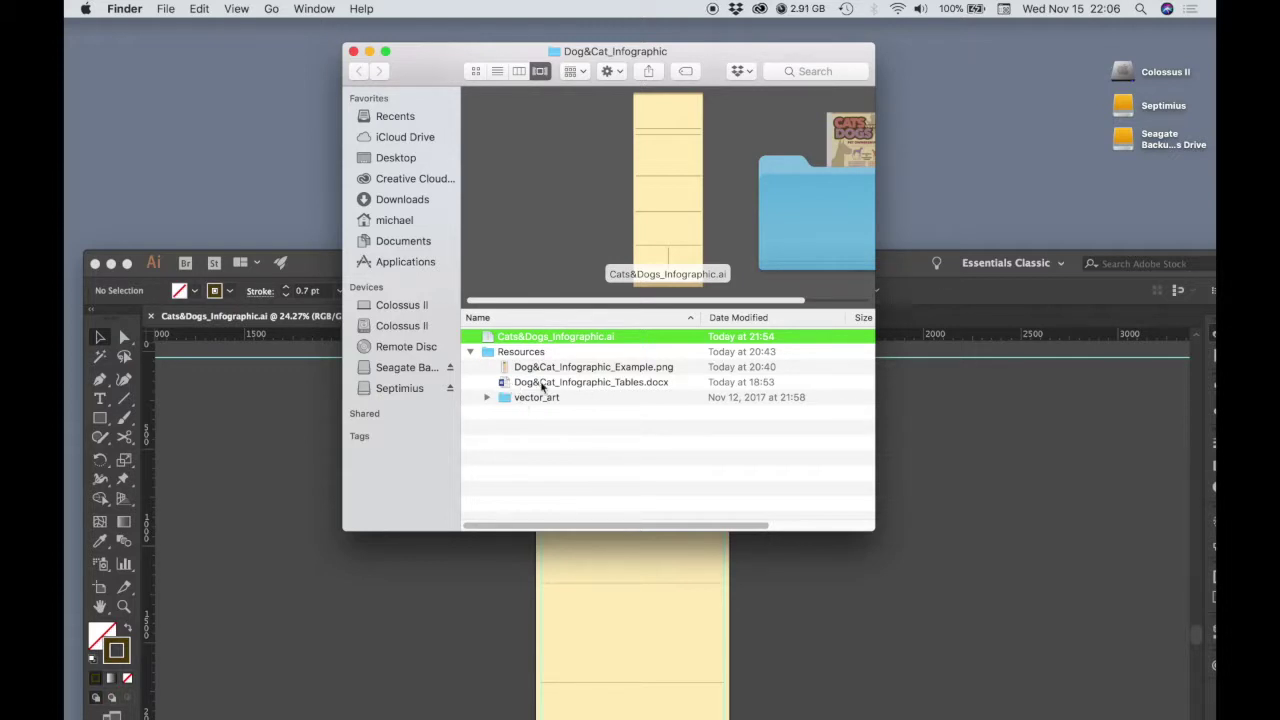
double_click(567, 383)
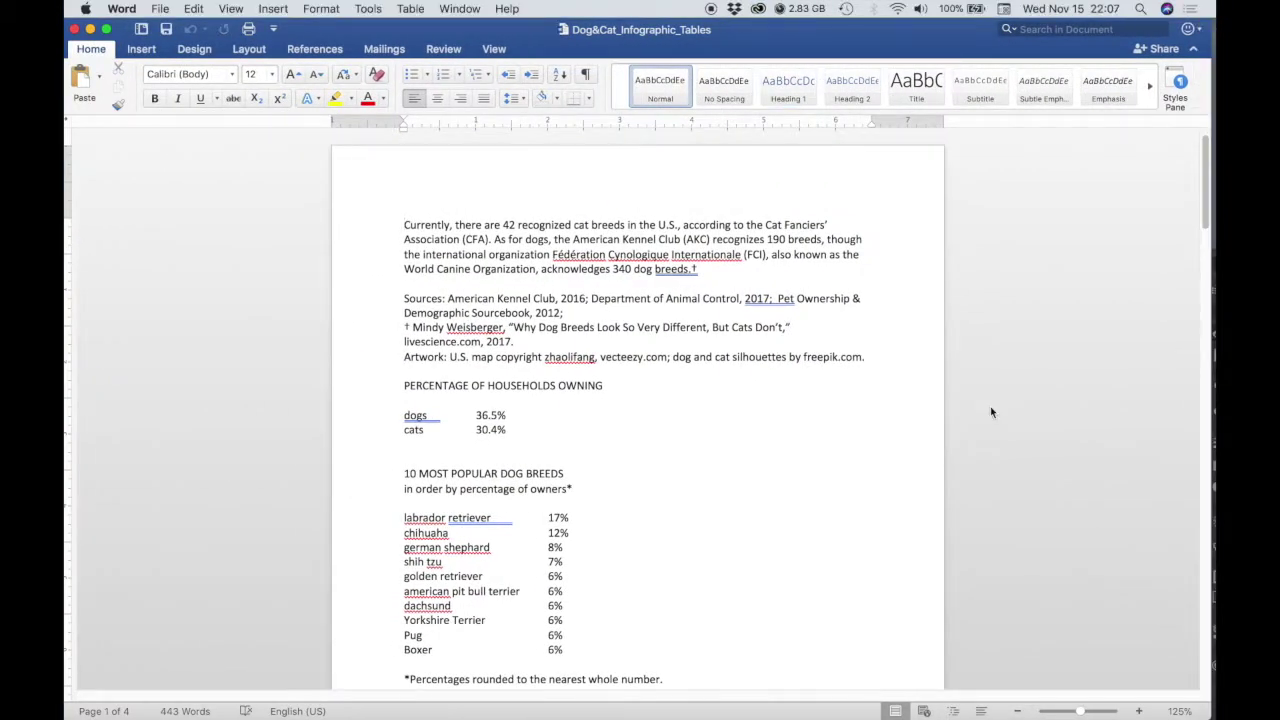
Copy the sources and artwork credit lines from the Word document and return to the infographic in Illustrator
left_click_drag(868, 358, 404, 298)
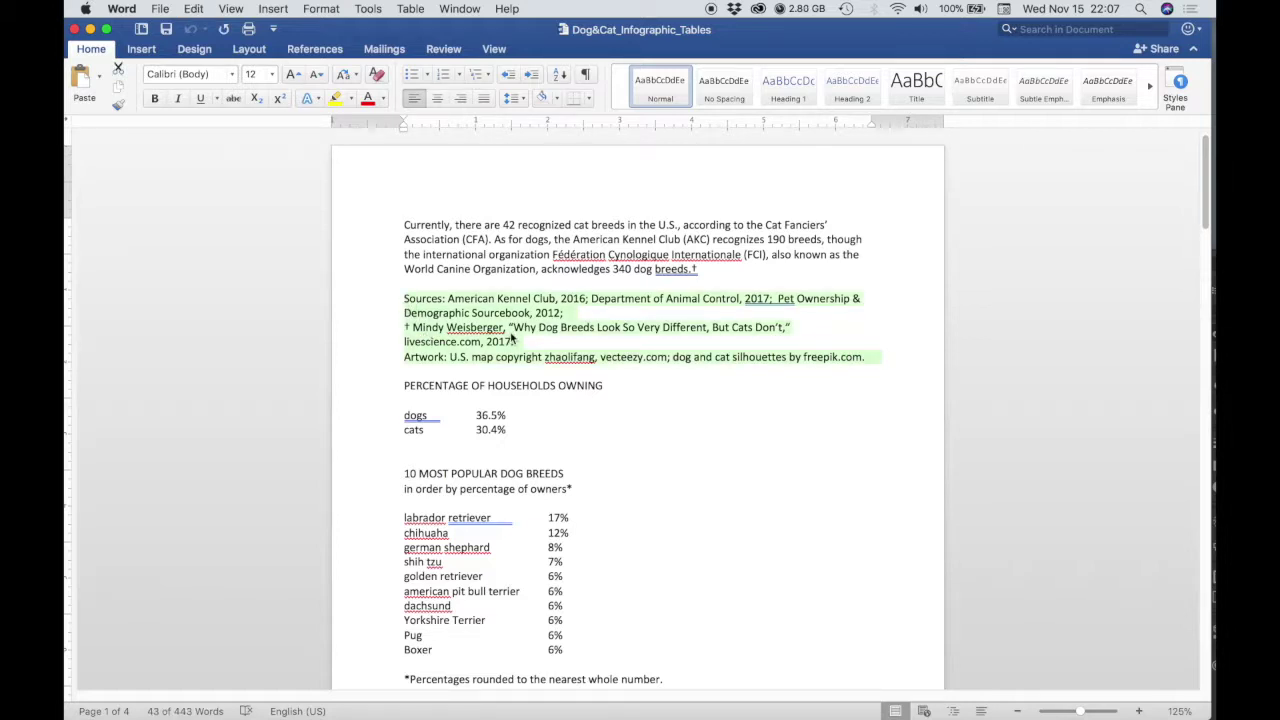
key("super+h")
left_click(872, 283)
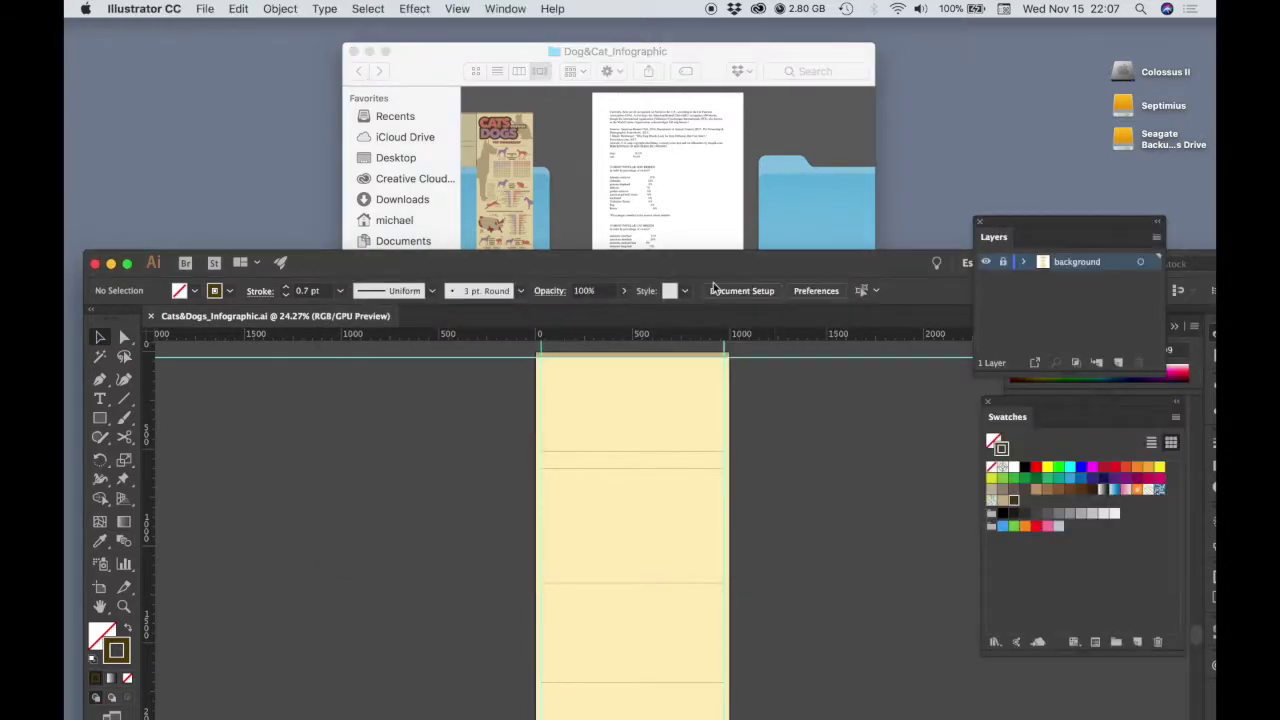
double_click(490, 267)
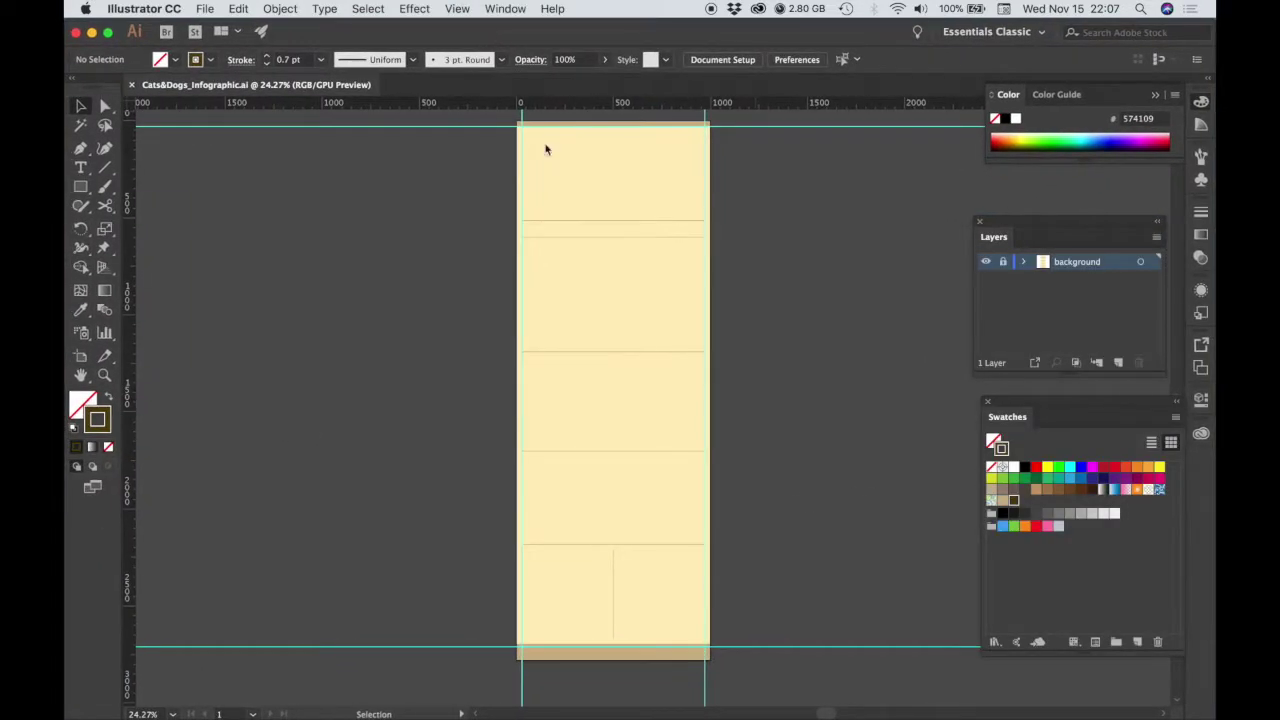
Add a new layer above the background layer and name it artwork
left_click_drag(677, 657, 971, 694)
left_click_drag(714, 611, 780, 444)
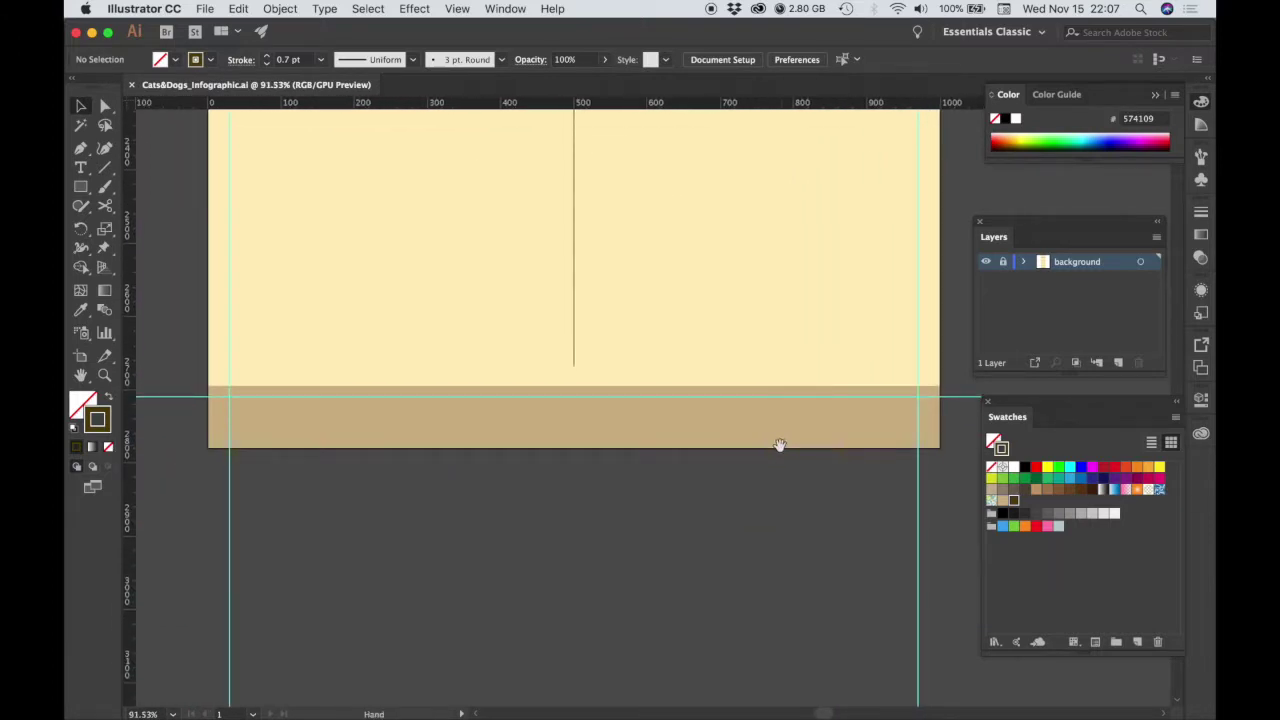
left_click(82, 168)
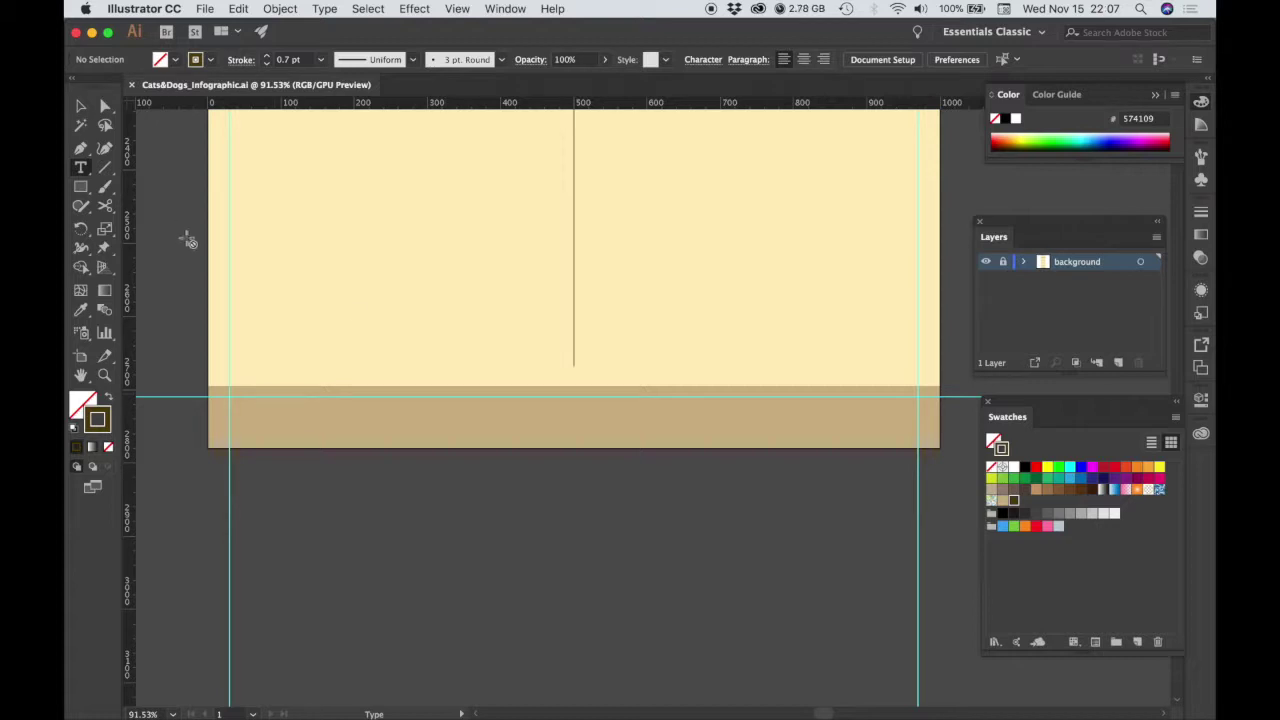
left_click(1120, 362)
double_click(1068, 262)
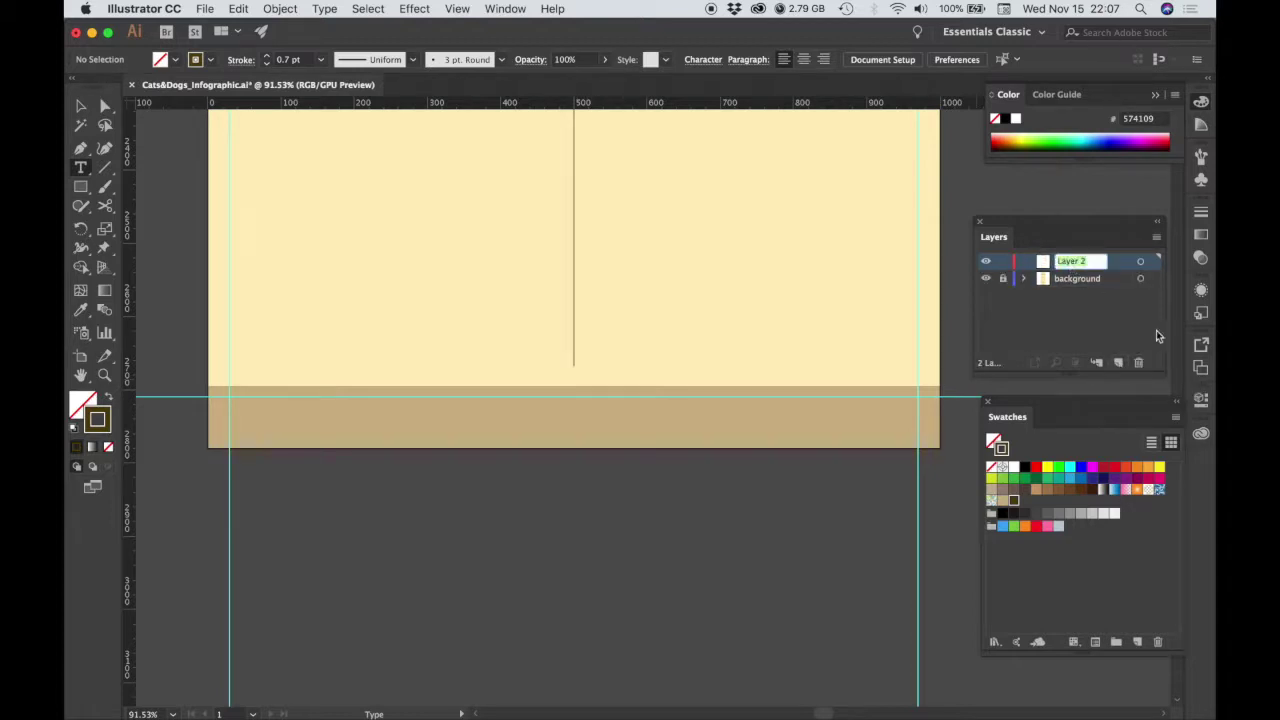
type("artwork")
key("Return")
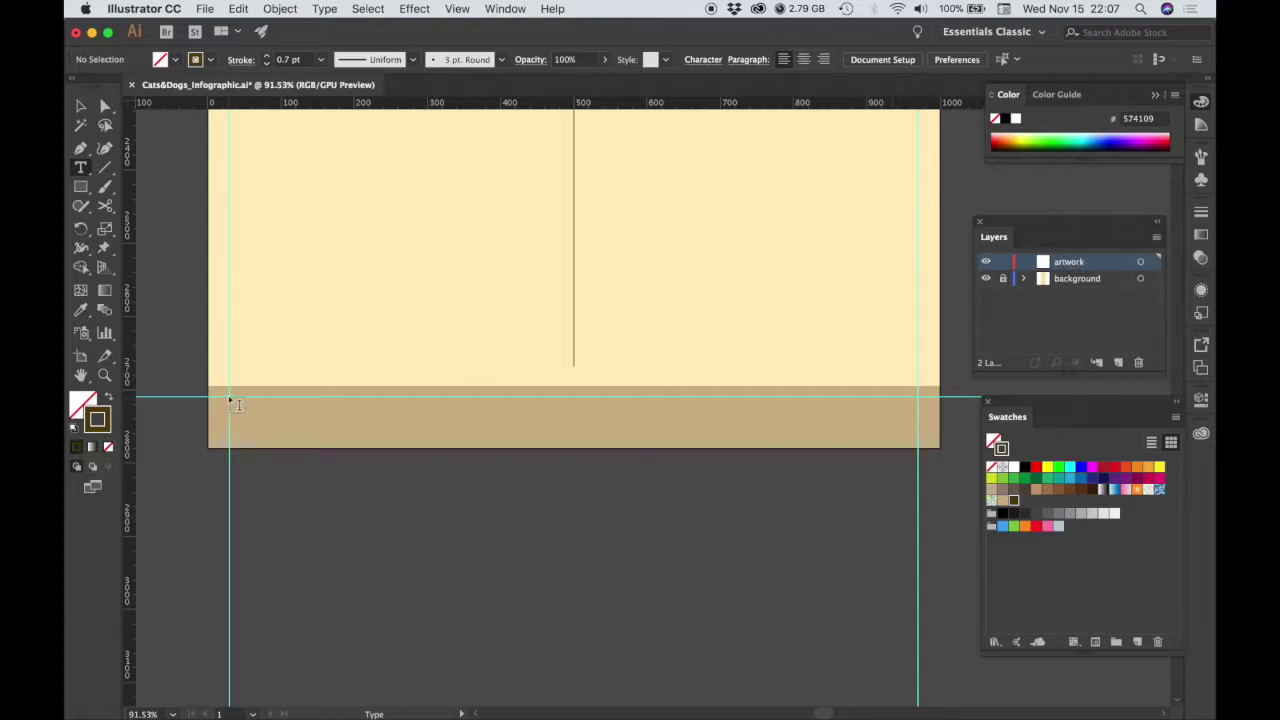
Create an area text frame between the side guides in the tan footer band and paste the copied source credits into it
left_click_drag(229, 398, 921, 435)
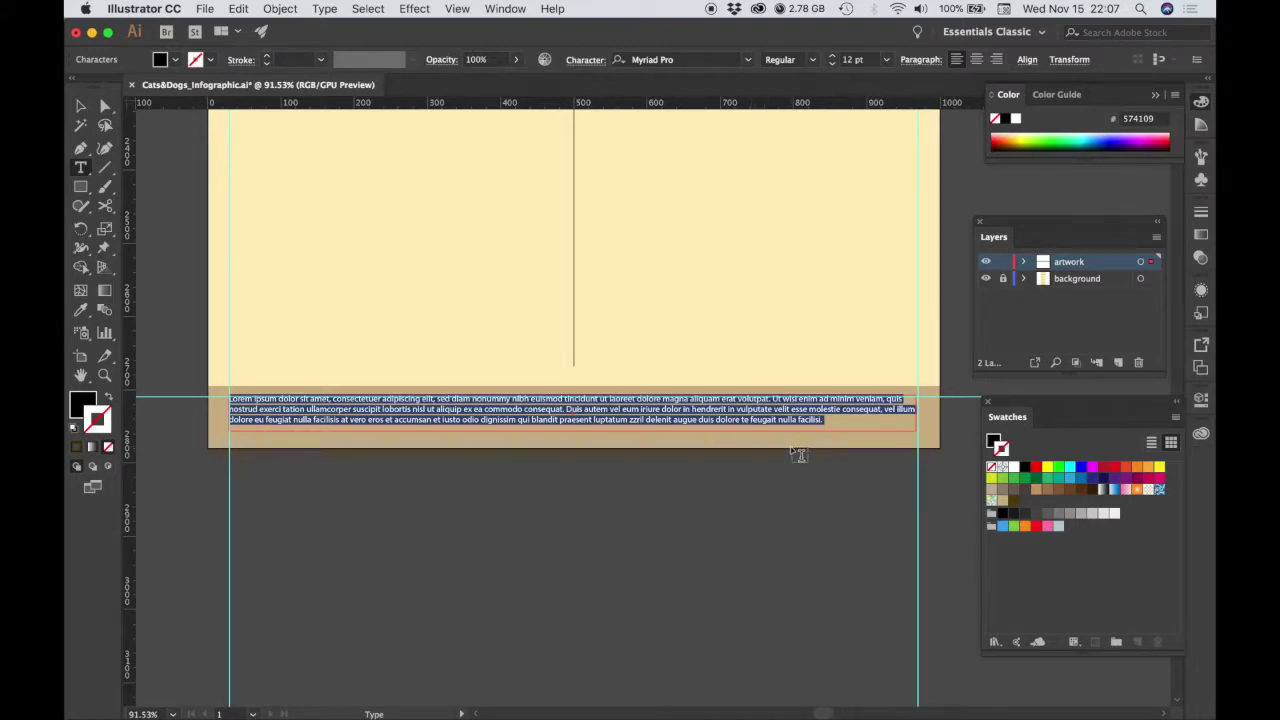
key("super")
type("Sources: American Kennel Club, 2016; Department of Animal Control, 2017; Pet Ownership & Demographic Sourcebook, 2012;\\nMindy Weisberger, \"Why Dog Breeds Look So Very Different, But Cats Don't,\" livescience.com, 2017.\\nArtwork: U.S. map copyright zhaolifang, vecteezy.com; dog and cat silhouettes by freepik.com.")
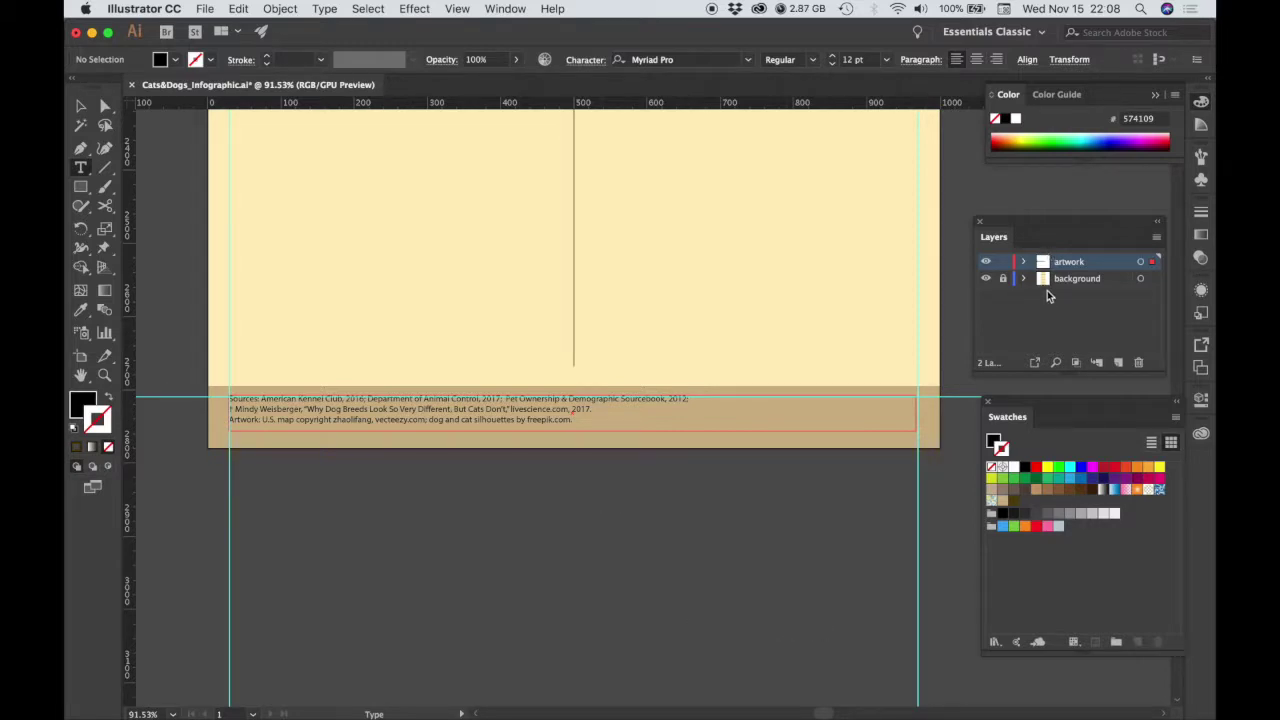
Collapse the Color panel and show the Character panel
left_click(1203, 103)
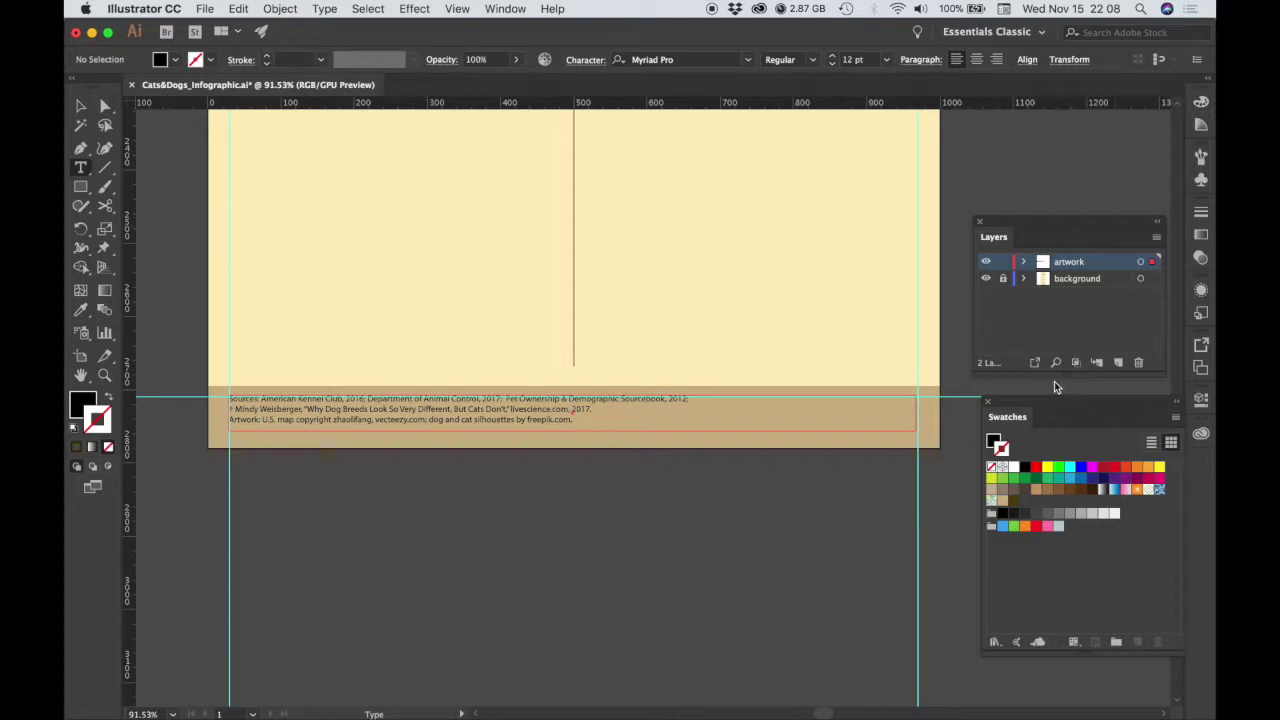
left_click(507, 9)
mouse_move(576, 681)
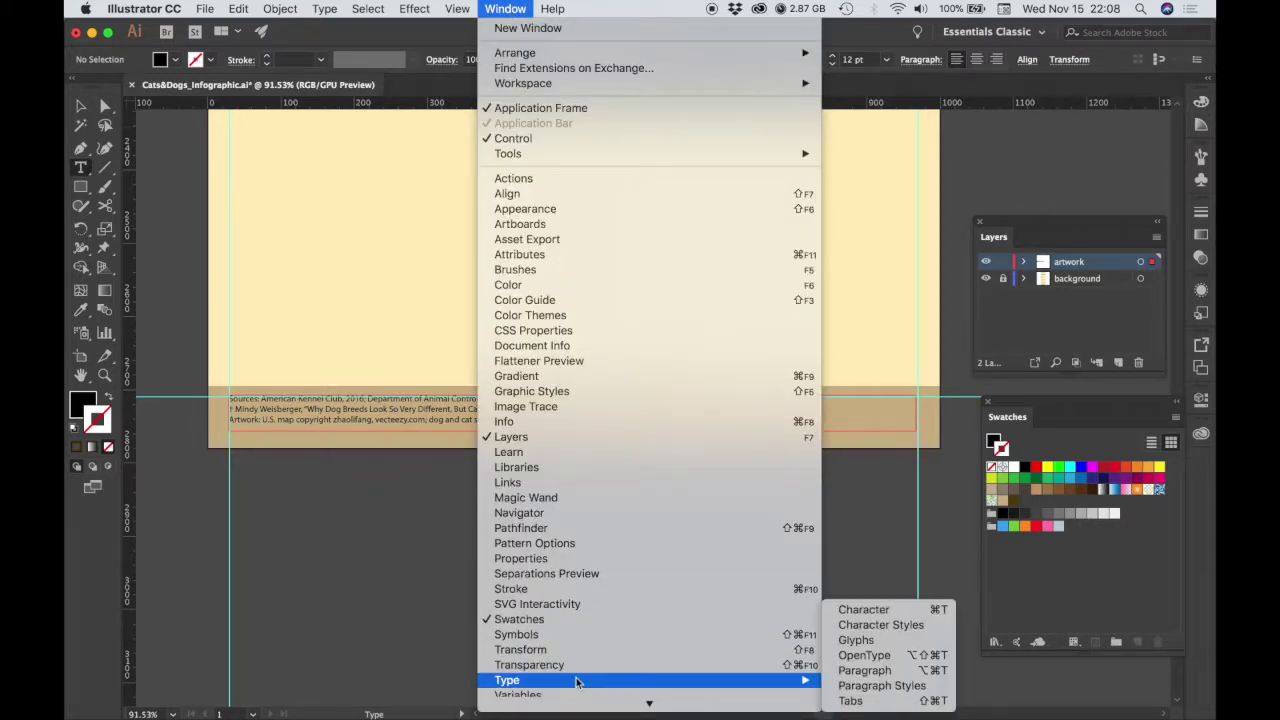
left_click(858, 611)
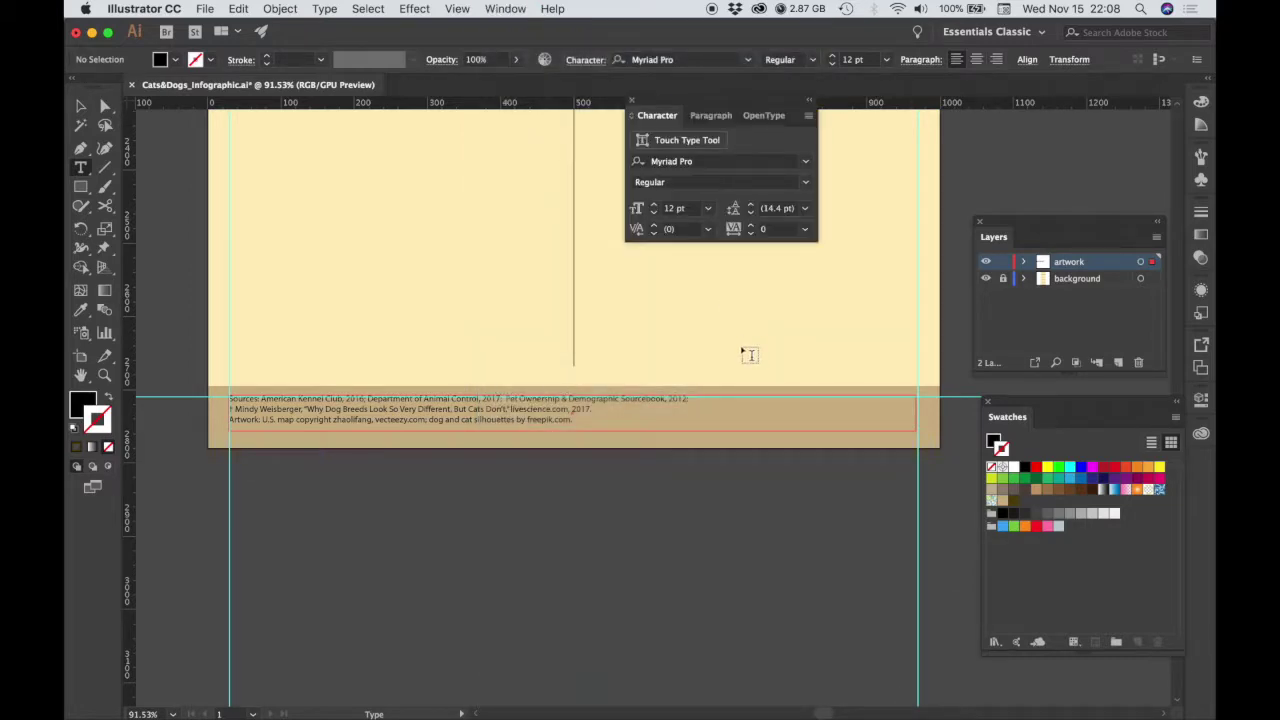
Dock the Layers panel as an icon and move the Swatches panel lower, clear of the footer text
key("z")
left_click_drag(506, 503, 664, 523)
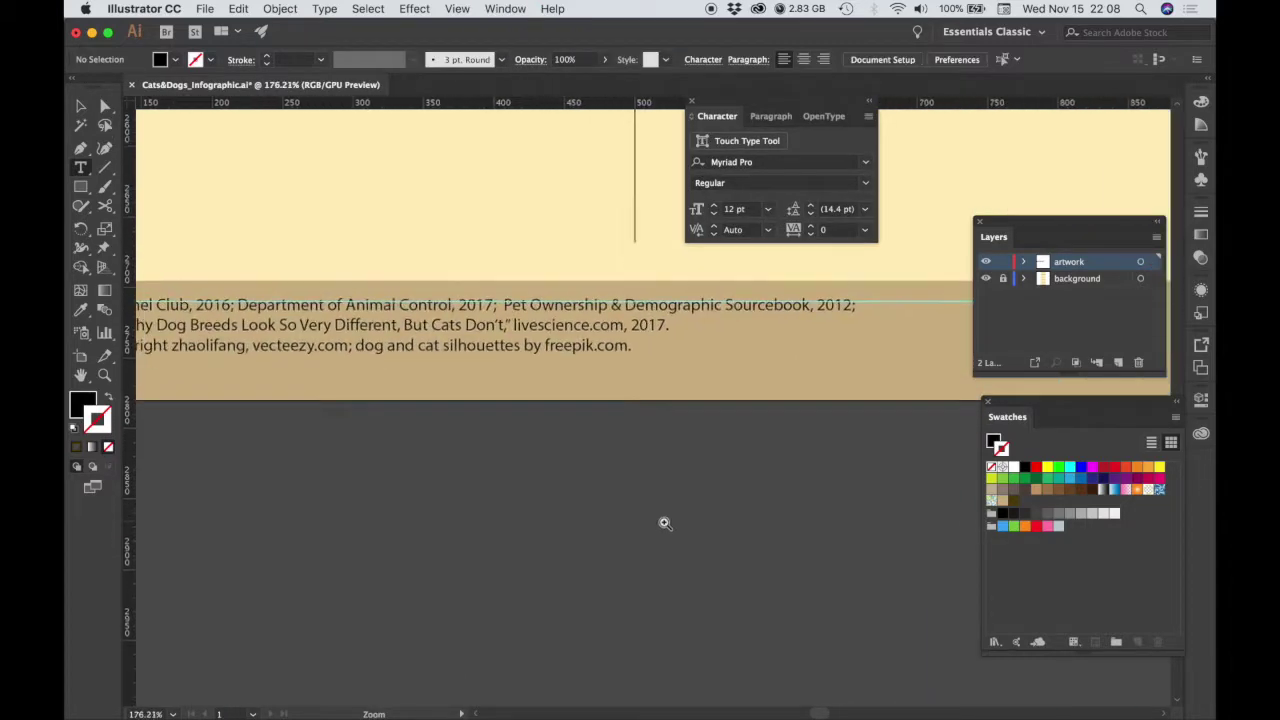
left_click_drag(594, 466, 780, 500)
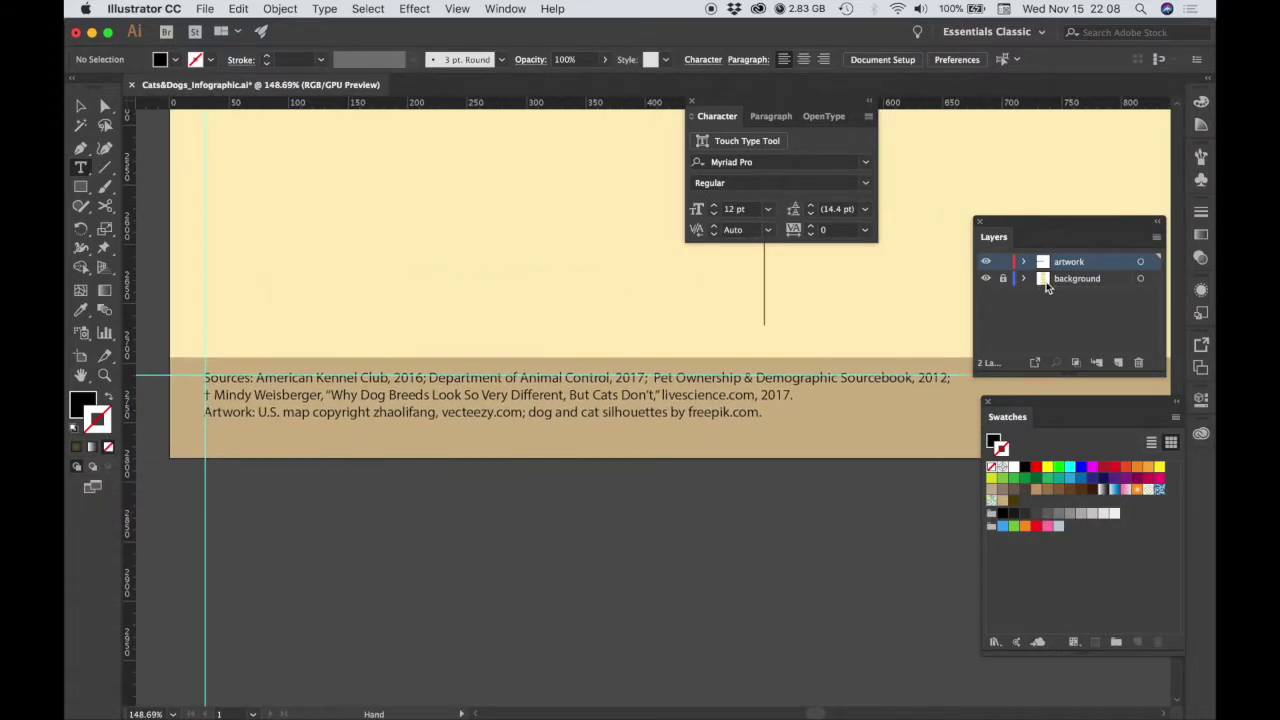
left_click_drag(1033, 220, 1205, 465)
left_click_drag(1090, 408, 1052, 512)
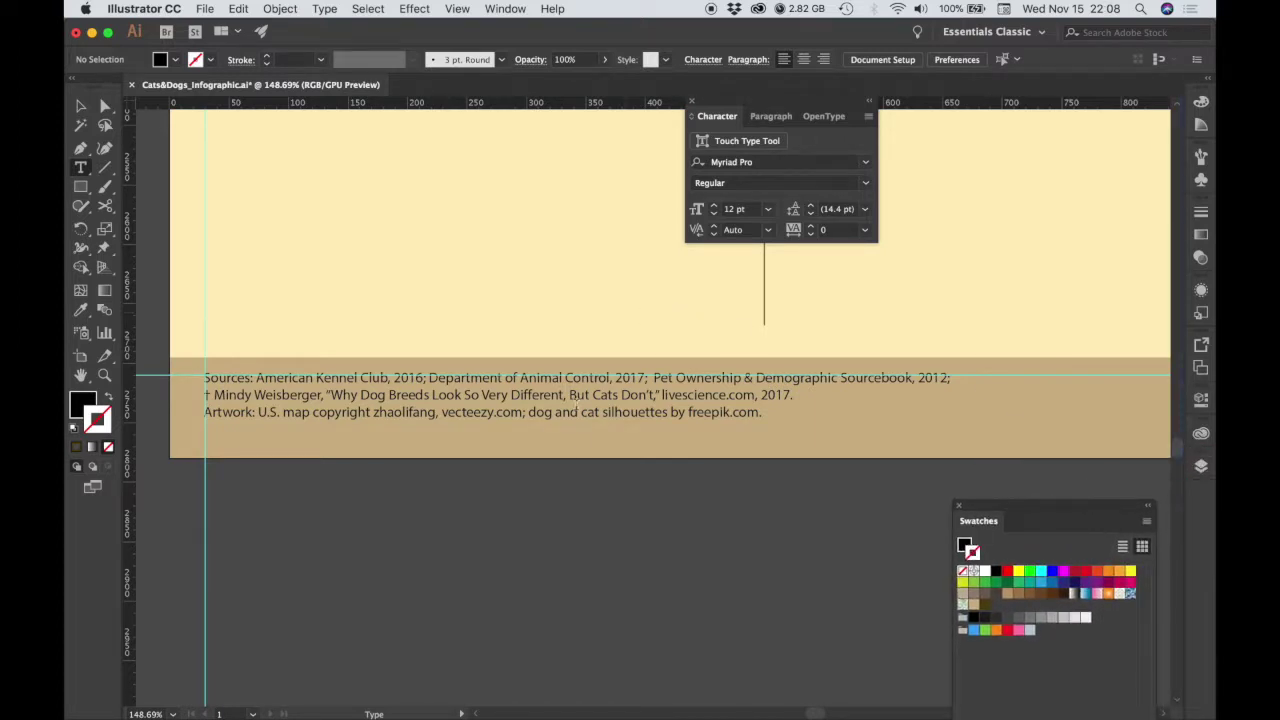
Change the font of all the footer credit text to Avenir Next
left_click(720, 396)
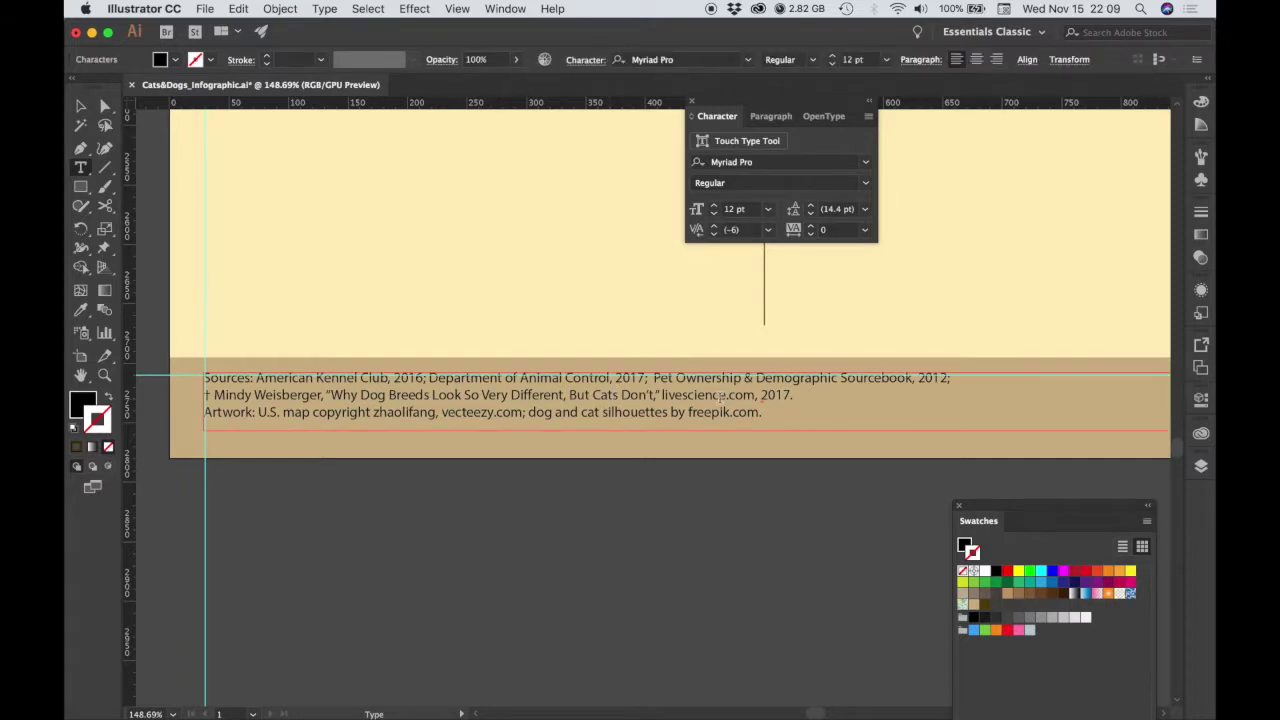
key("super+a")
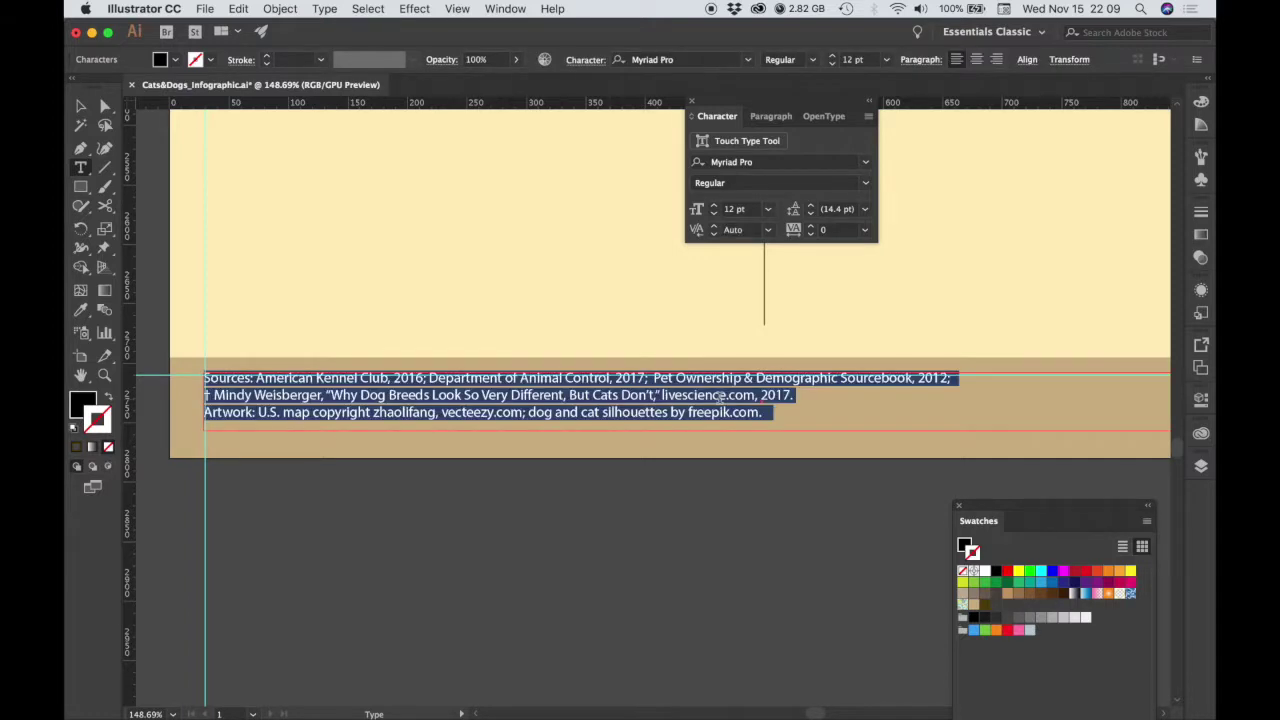
left_click(866, 166)
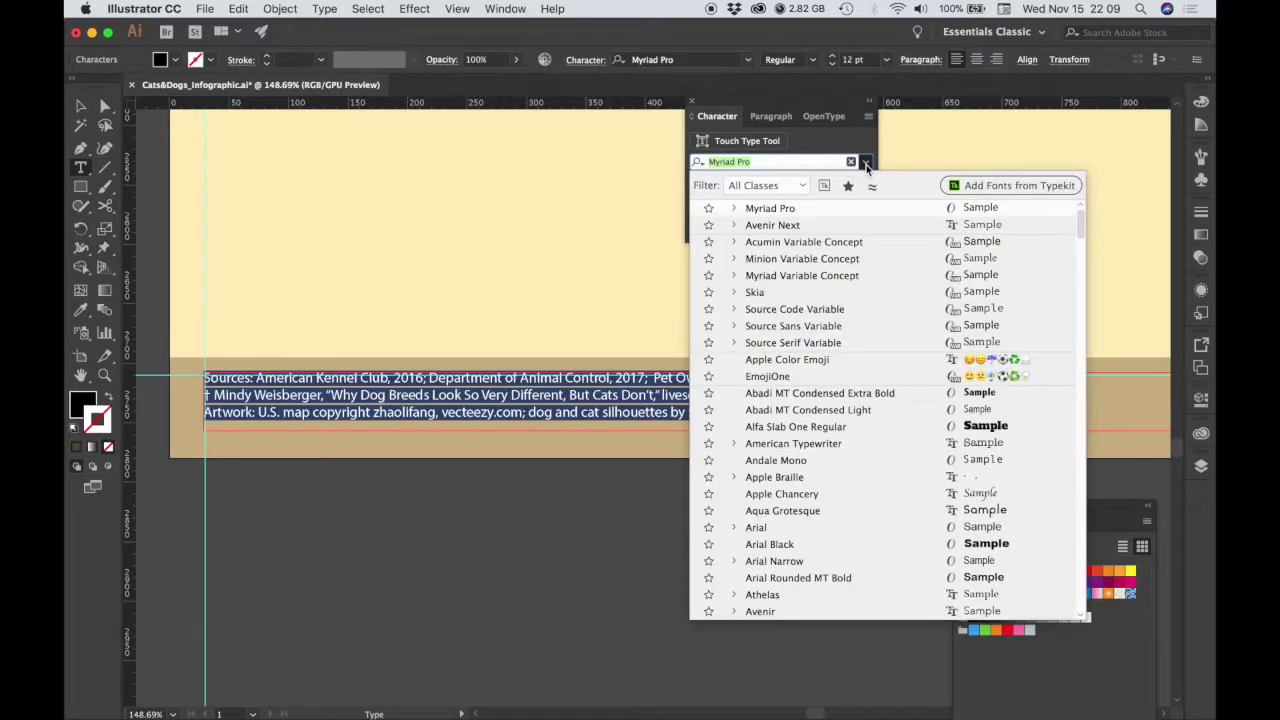
left_click(802, 227)
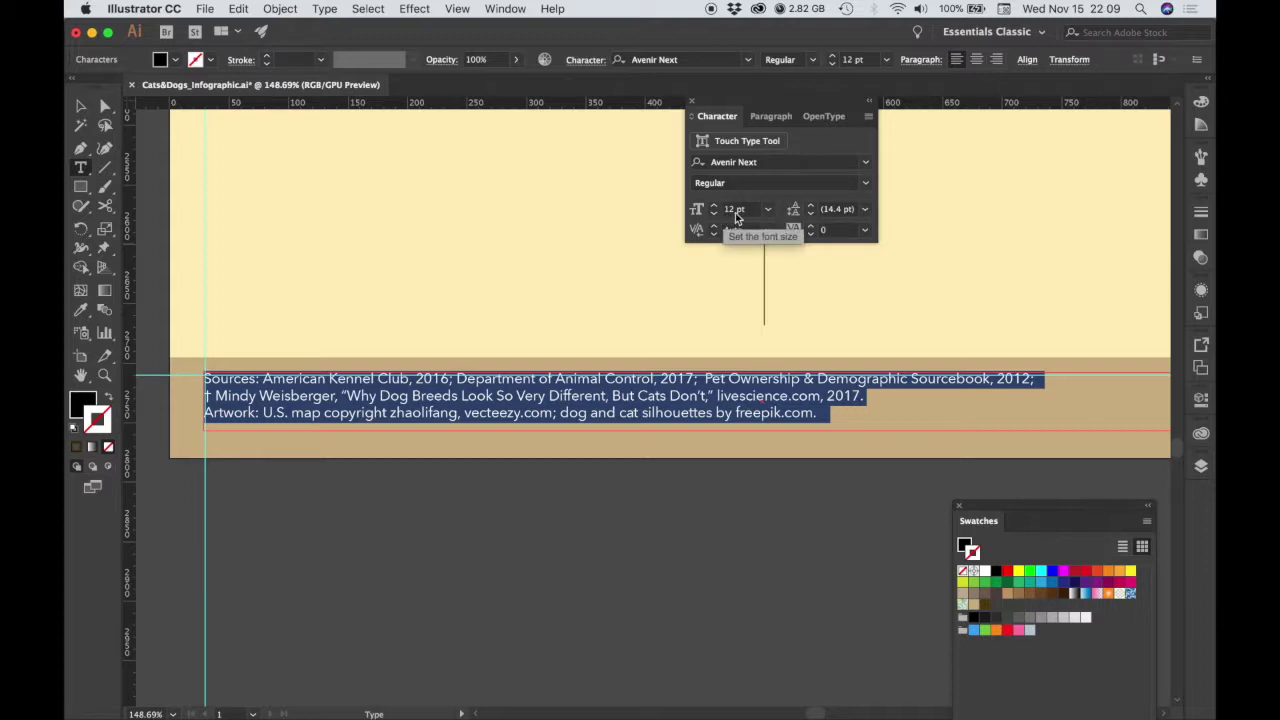
Set the footer text's leading to 18 pt and its tracking to -25
left_click(840, 210)
triple_click(851, 209)
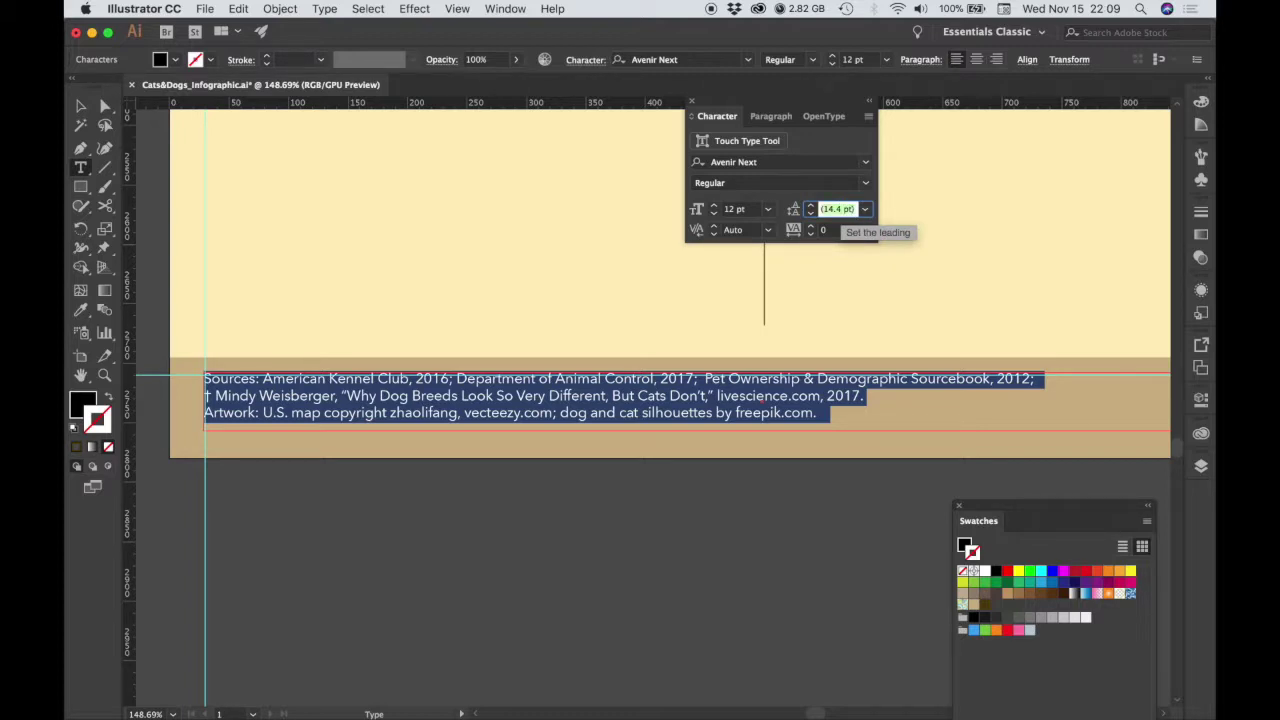
type("18")
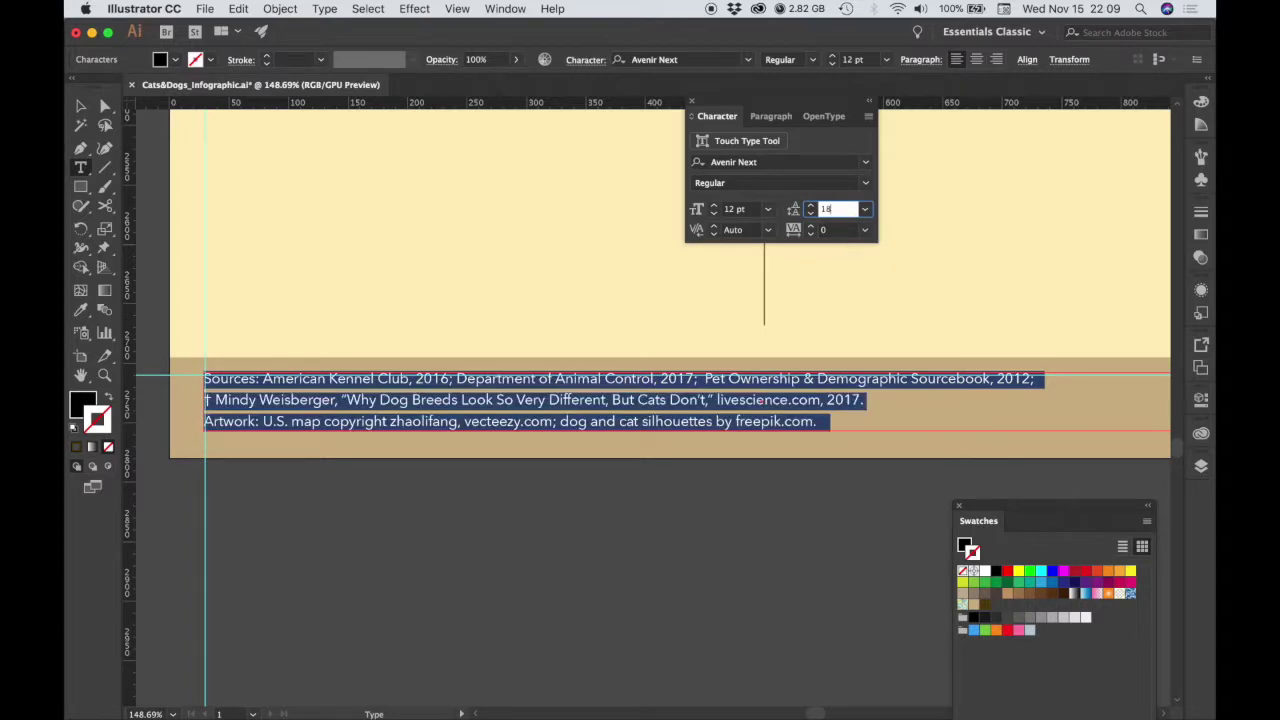
left_click(836, 231)
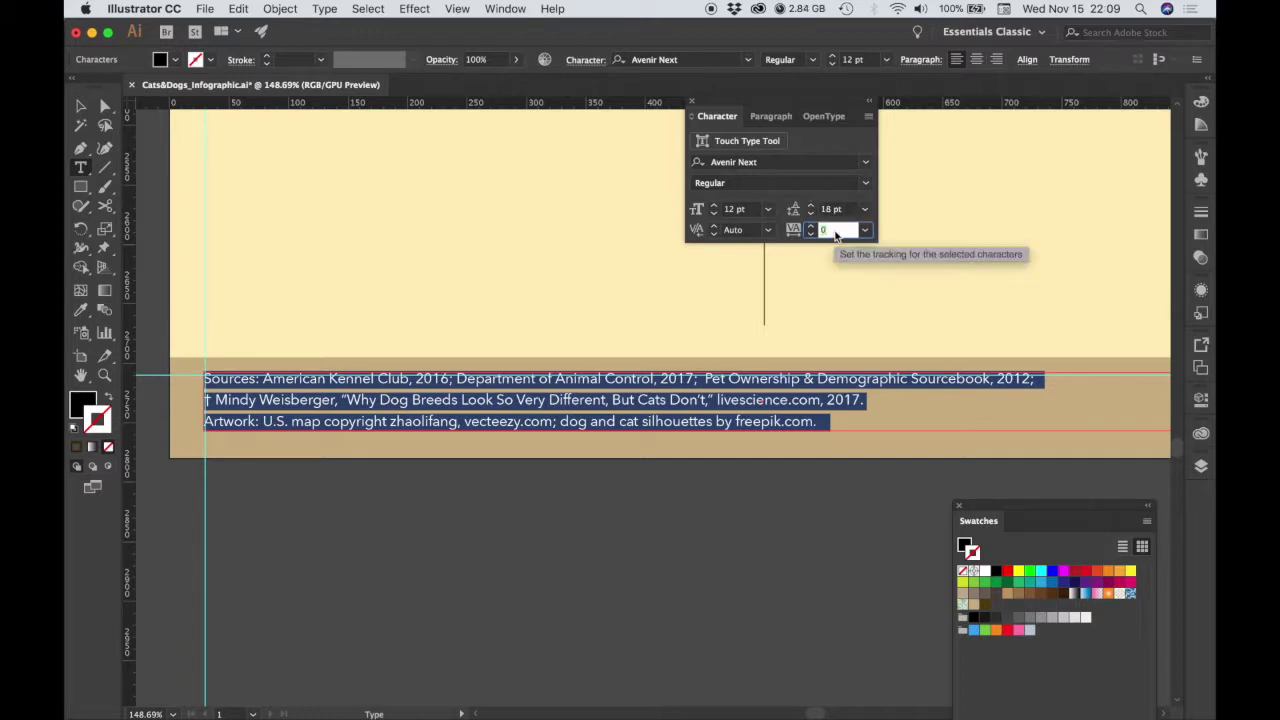
type("-25")
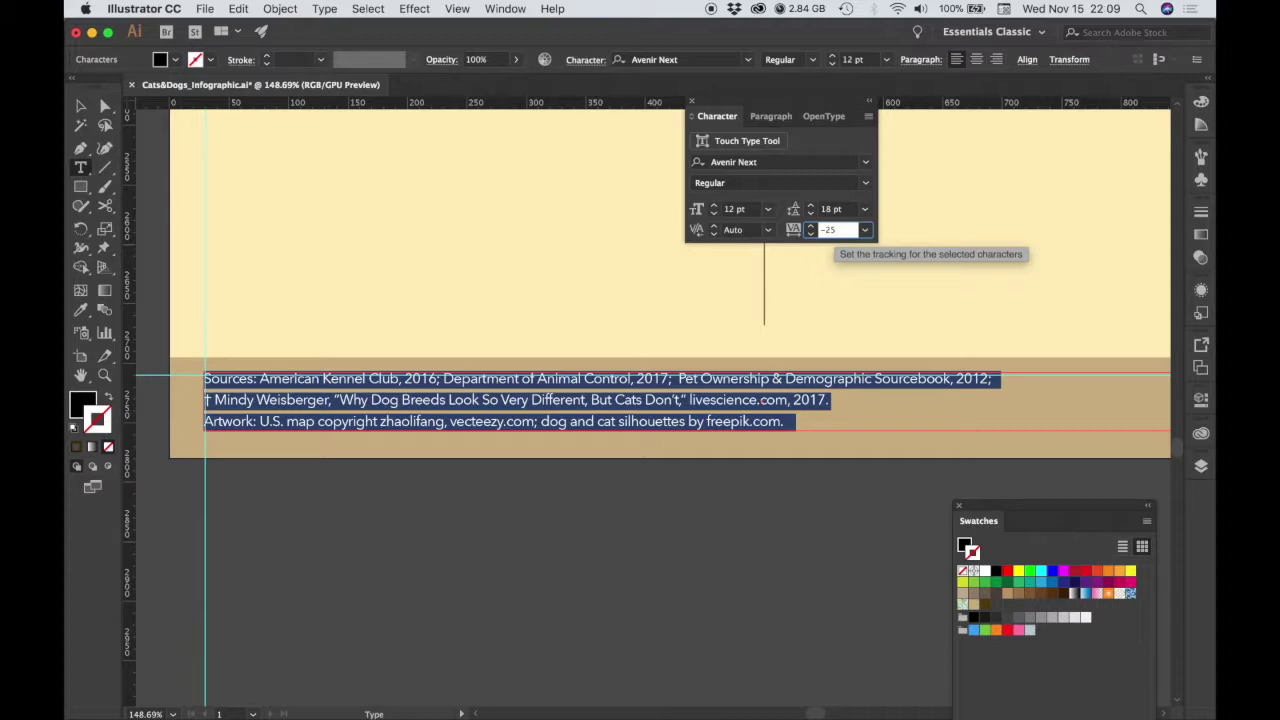
key("Tab")
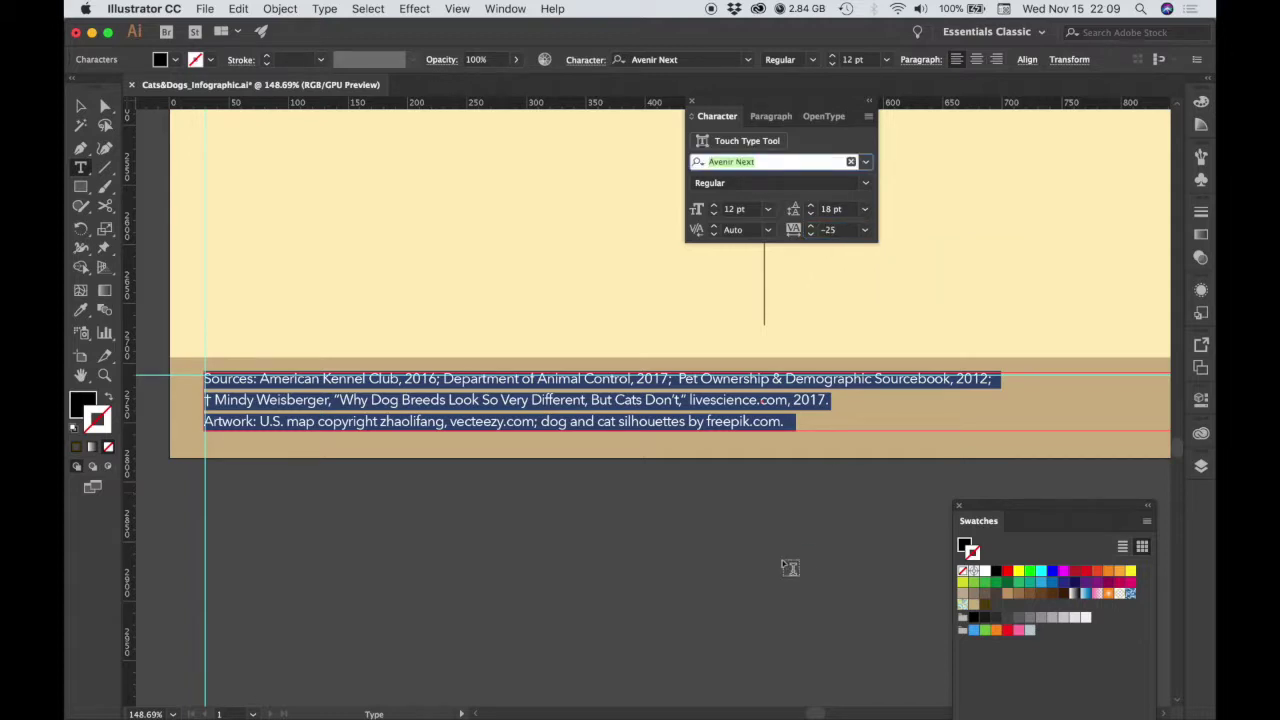
Set livescience.com in the second footer line to the Italic style
left_click(745, 423)
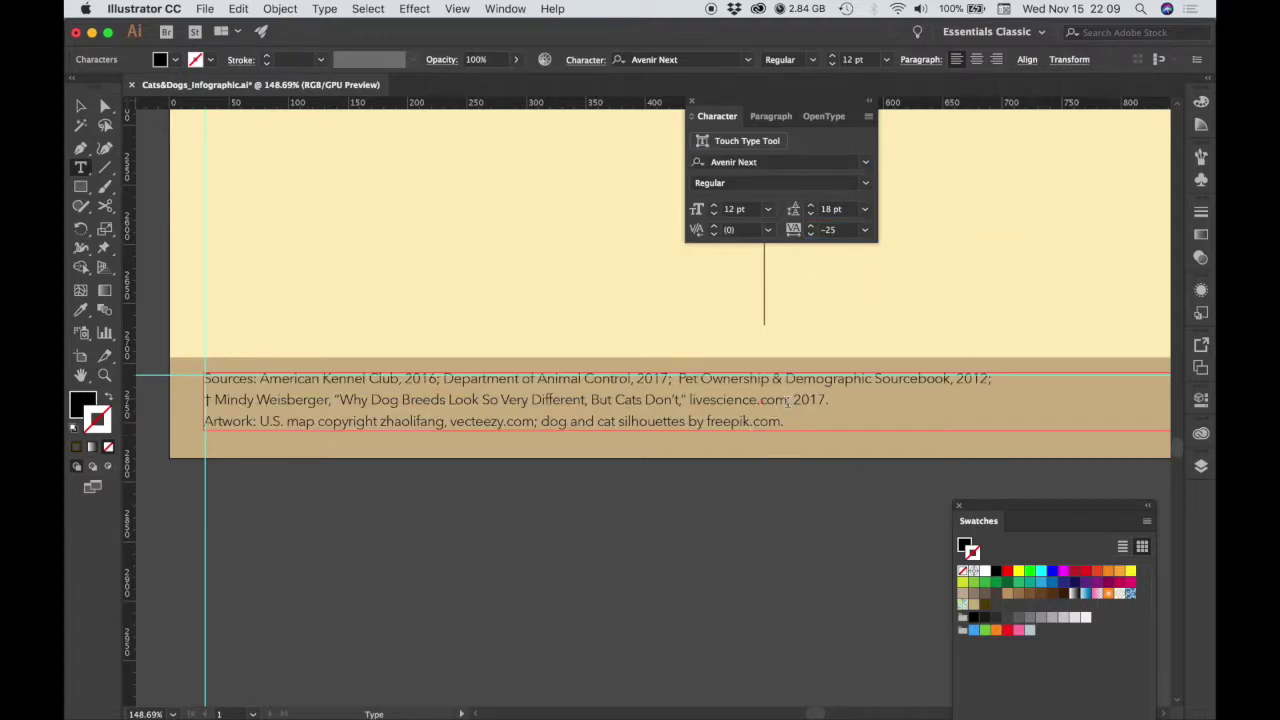
left_click_drag(788, 401, 687, 400)
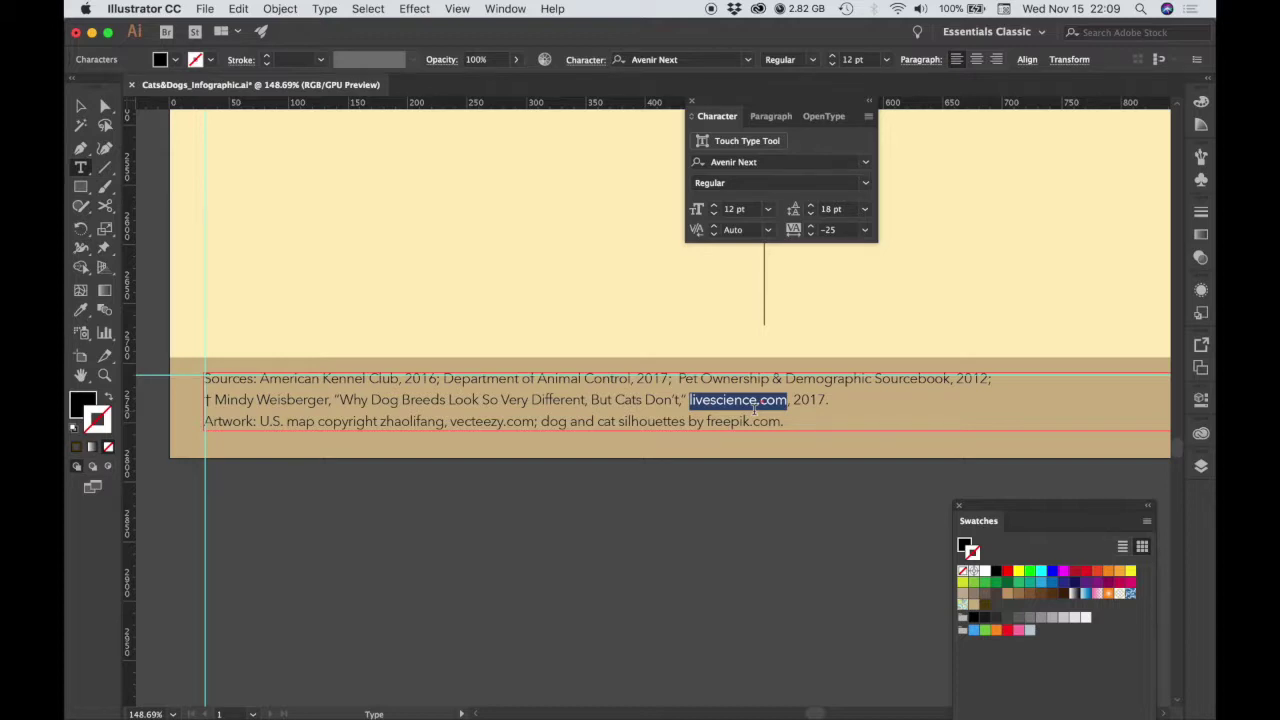
left_click(861, 186)
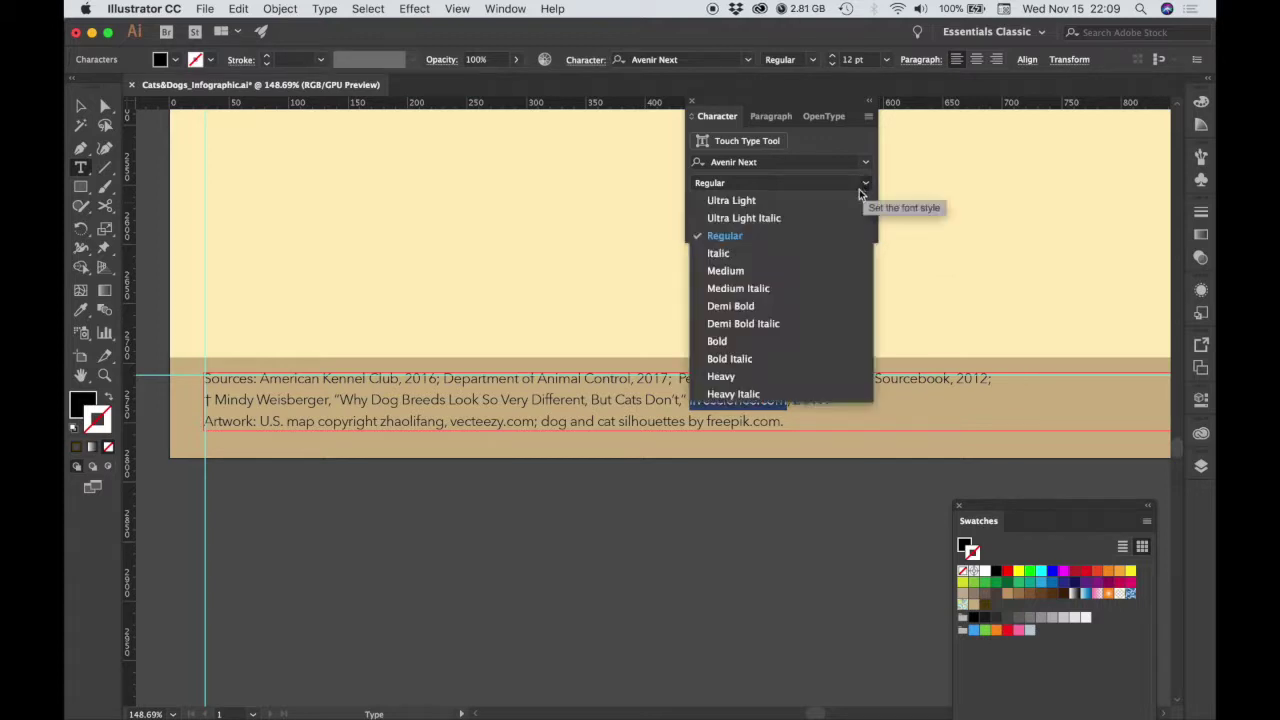
left_click(740, 252)
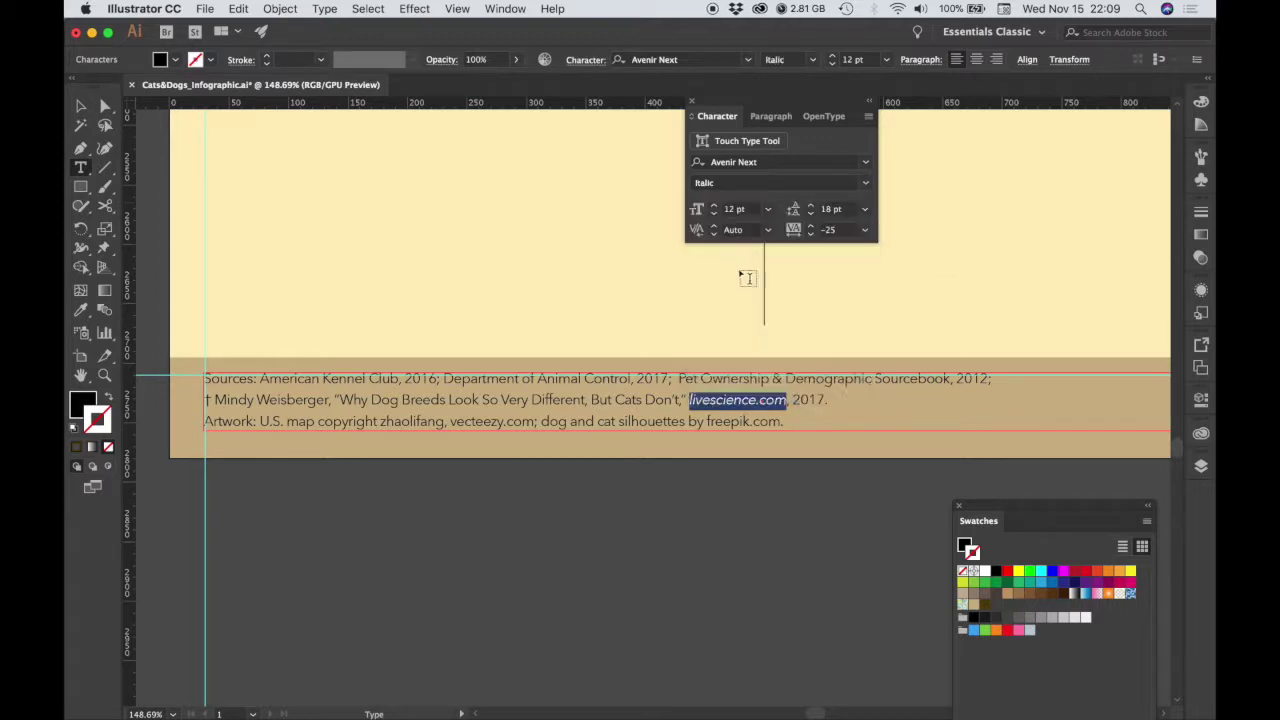
Italicize the title Pet Ownership & Demographic Sourcebook in the first footer line, including its final letter k
left_click_drag(950, 384, 676, 380)
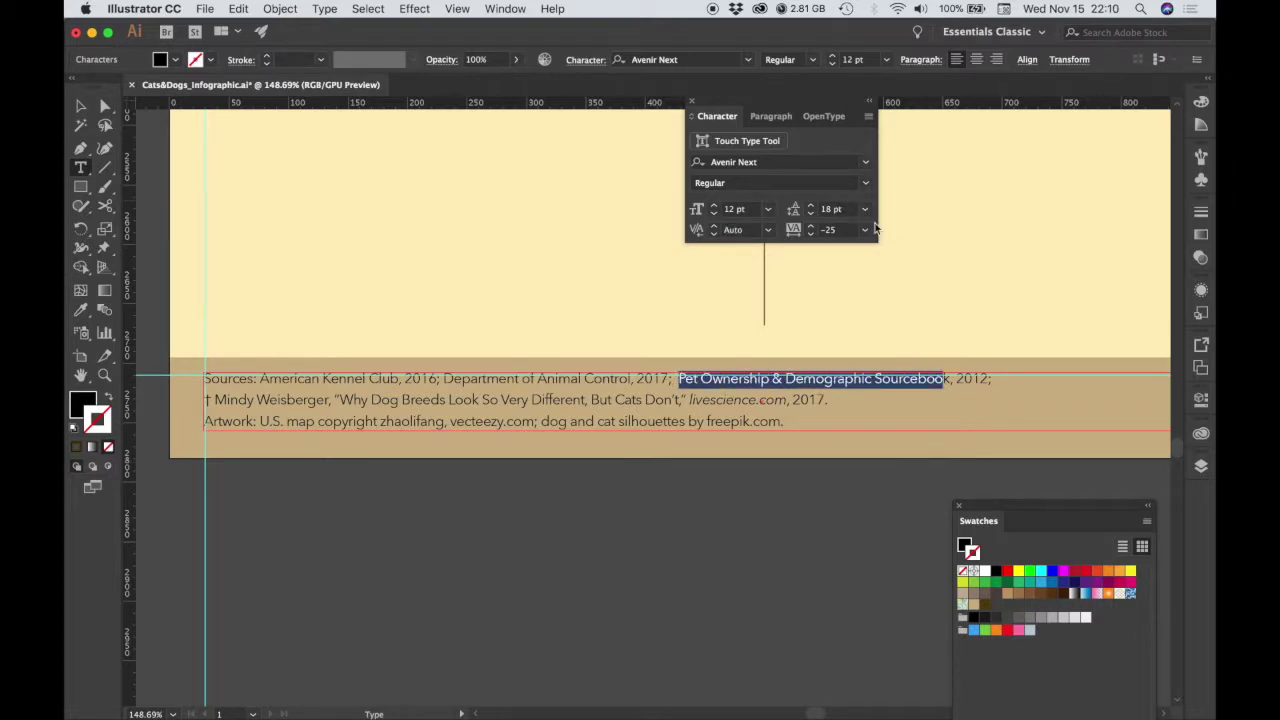
left_click(866, 187)
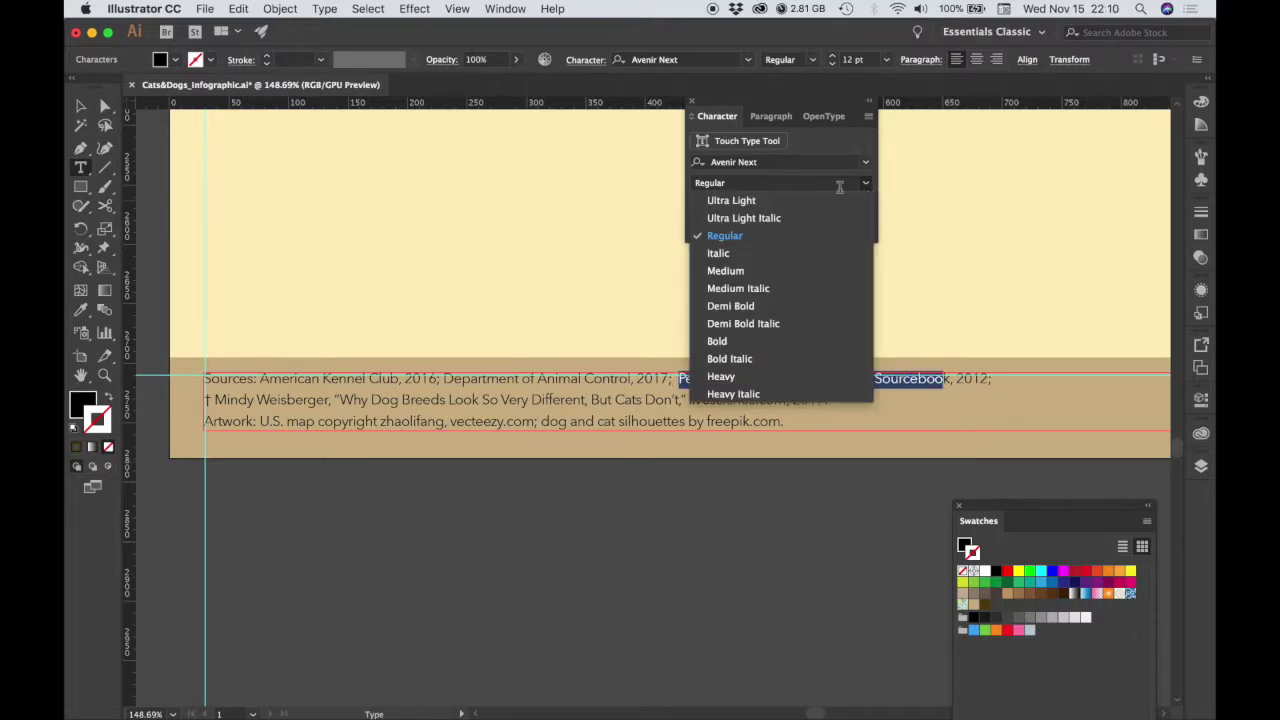
left_click(755, 254)
left_click(947, 381)
key("shift+Left")
left_click(866, 183)
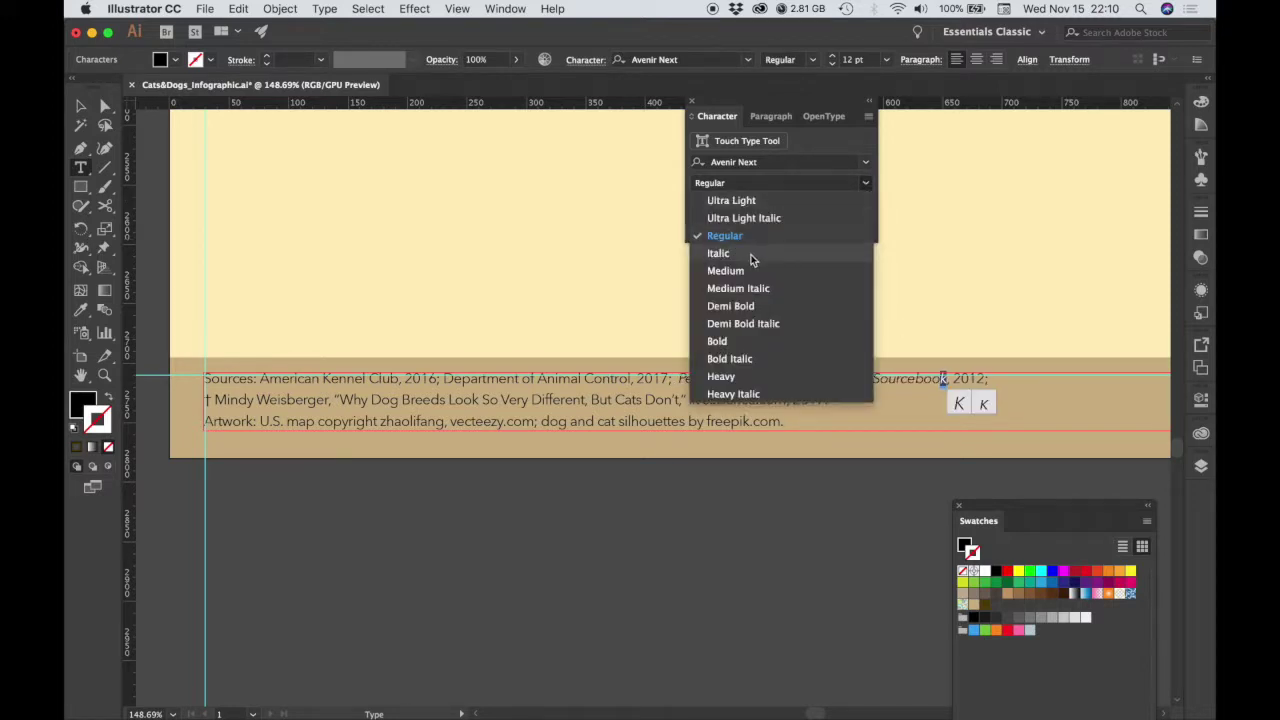
left_click(753, 254)
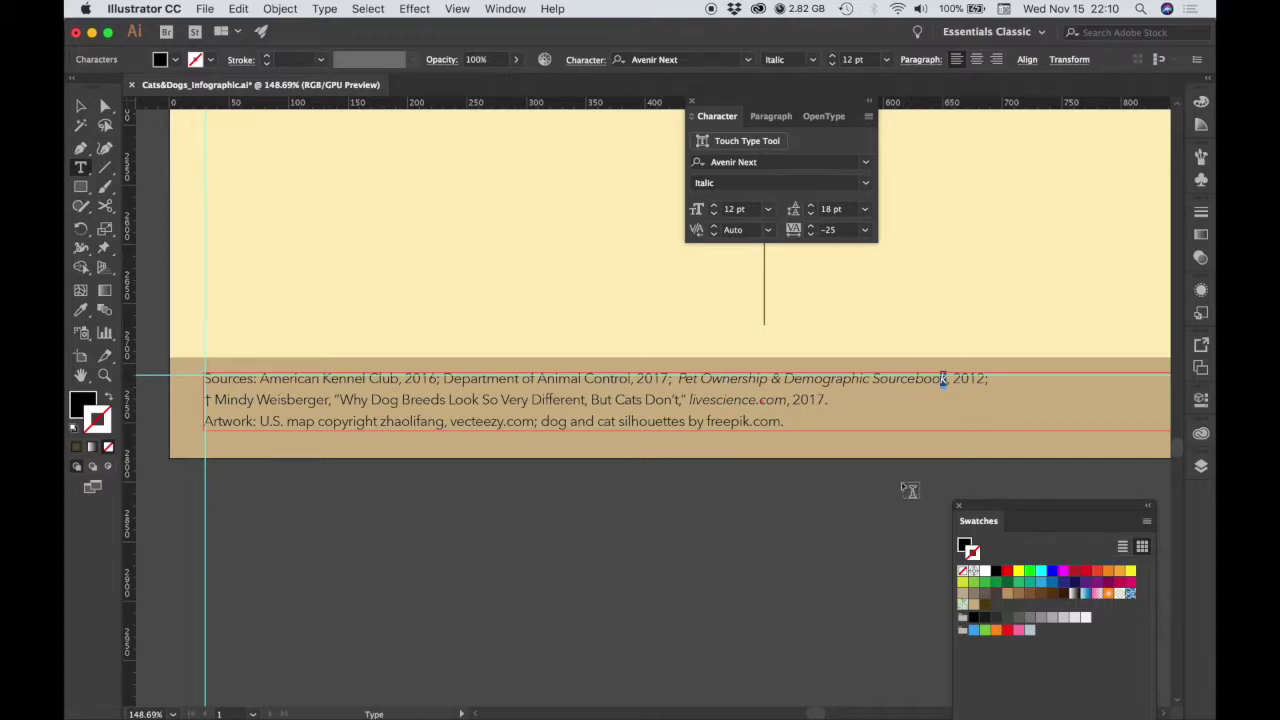
Lower the top edge of the footer text frame to the horizontal guide, and deselect the frame
key("Escape")
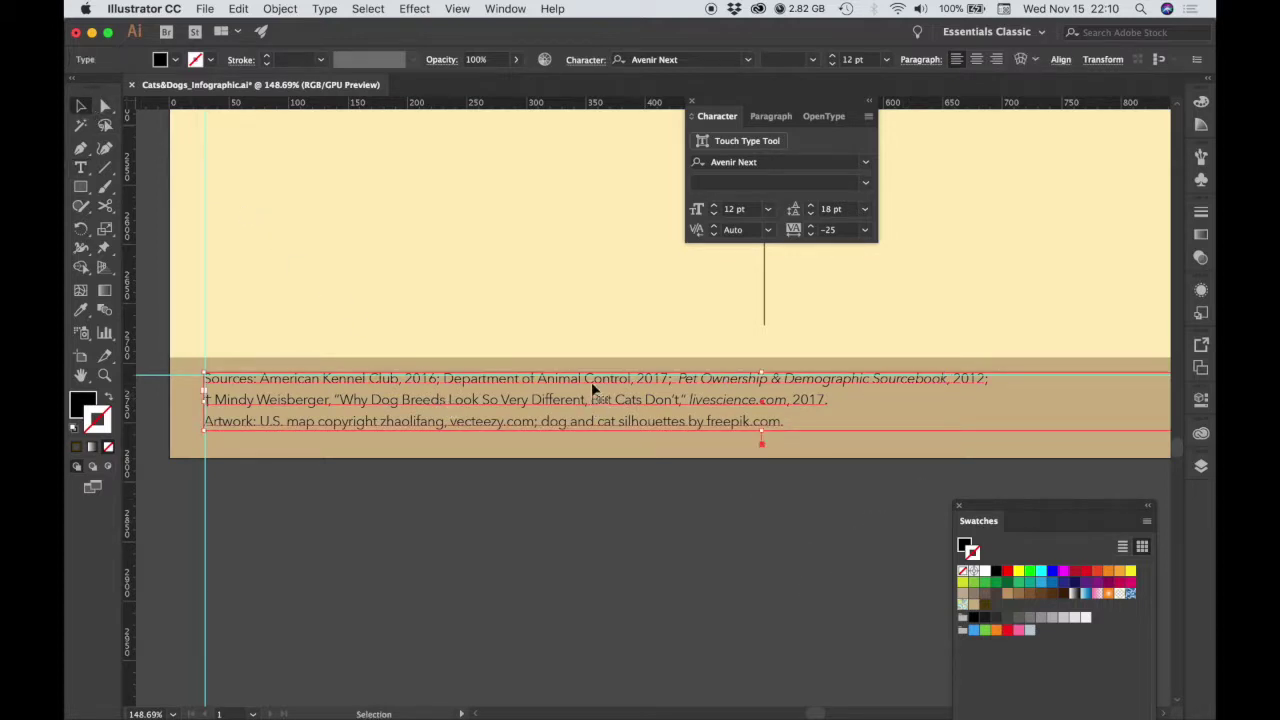
left_click_drag(762, 373, 762, 379)
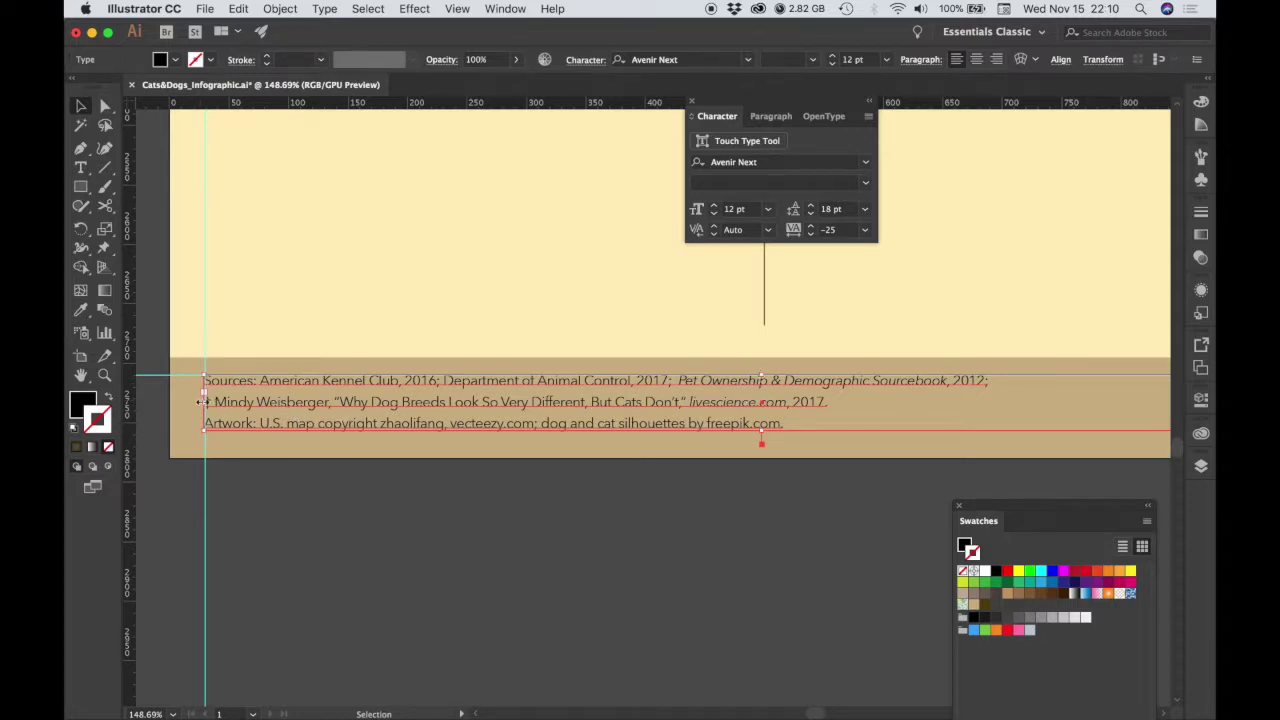
scroll(706, 420, "right", 10)
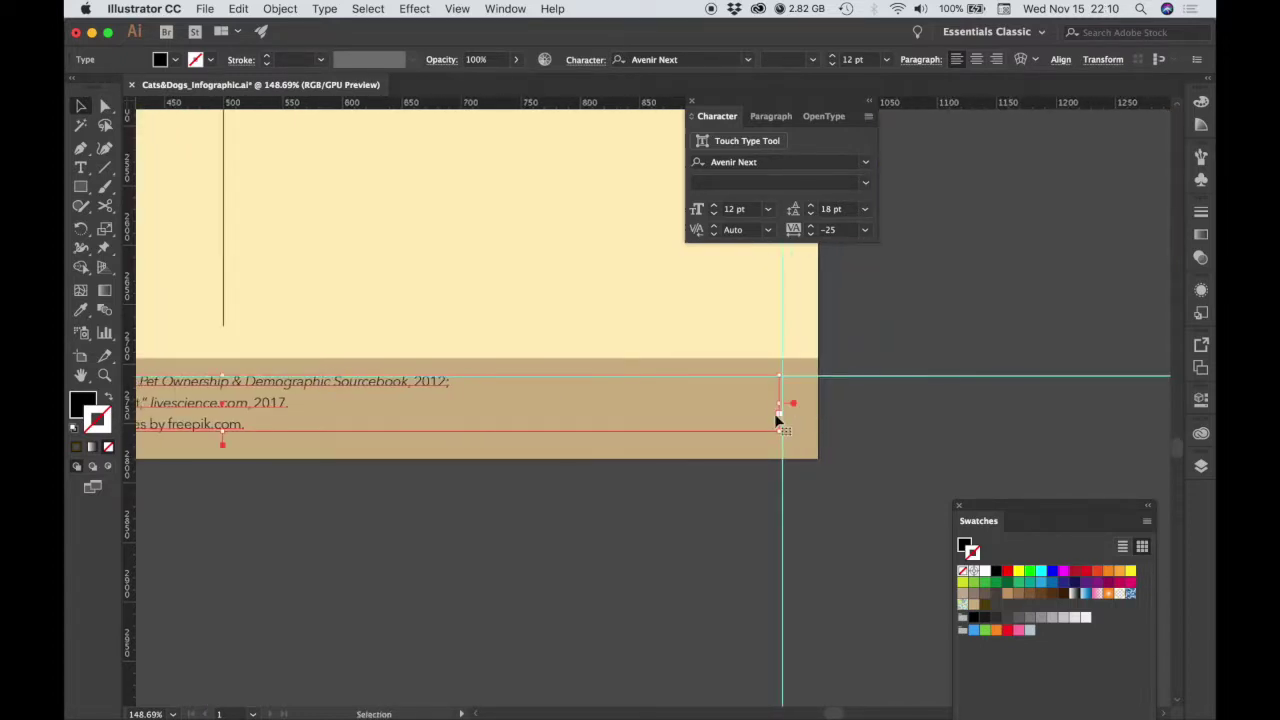
key("space")
left_click_drag(395, 468, 831, 438)
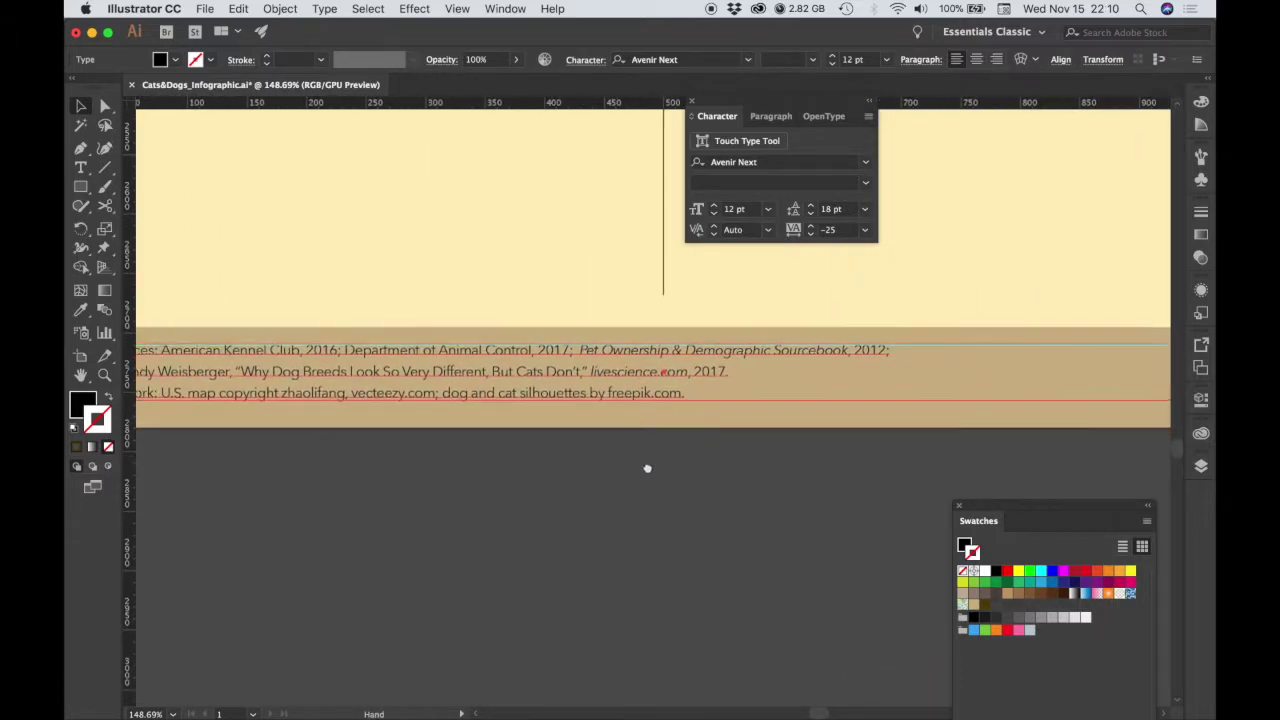
left_click_drag(646, 466, 857, 480)
left_click(730, 510)
Hide the guides around the footer text
key("super+space")
mouse_move(744, 511)
left_mouse_down()
mouse_move(711, 526)
mouse_move(814, 480)
mouse_move(824, 408)
mouse_move(929, 526)
mouse_move(697, 506)
mouse_move(777, 551)
mouse_move(723, 499)
left_mouse_up()
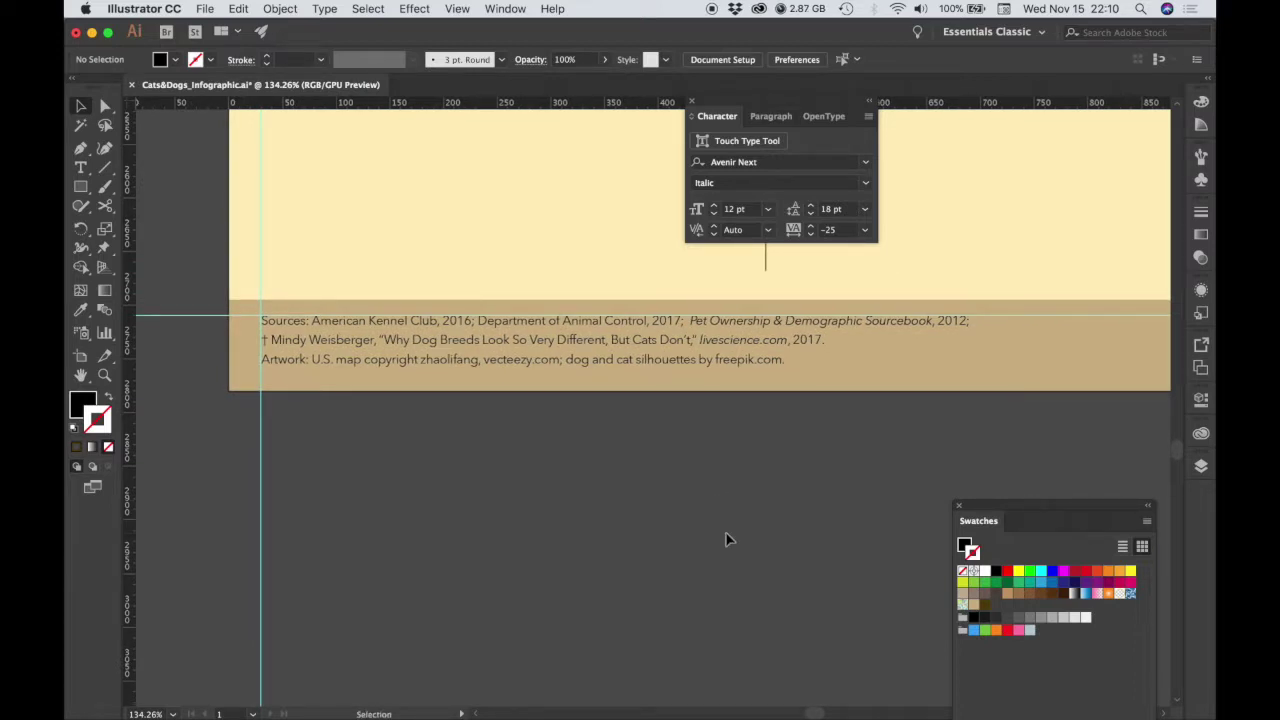
key("a")
key("v")
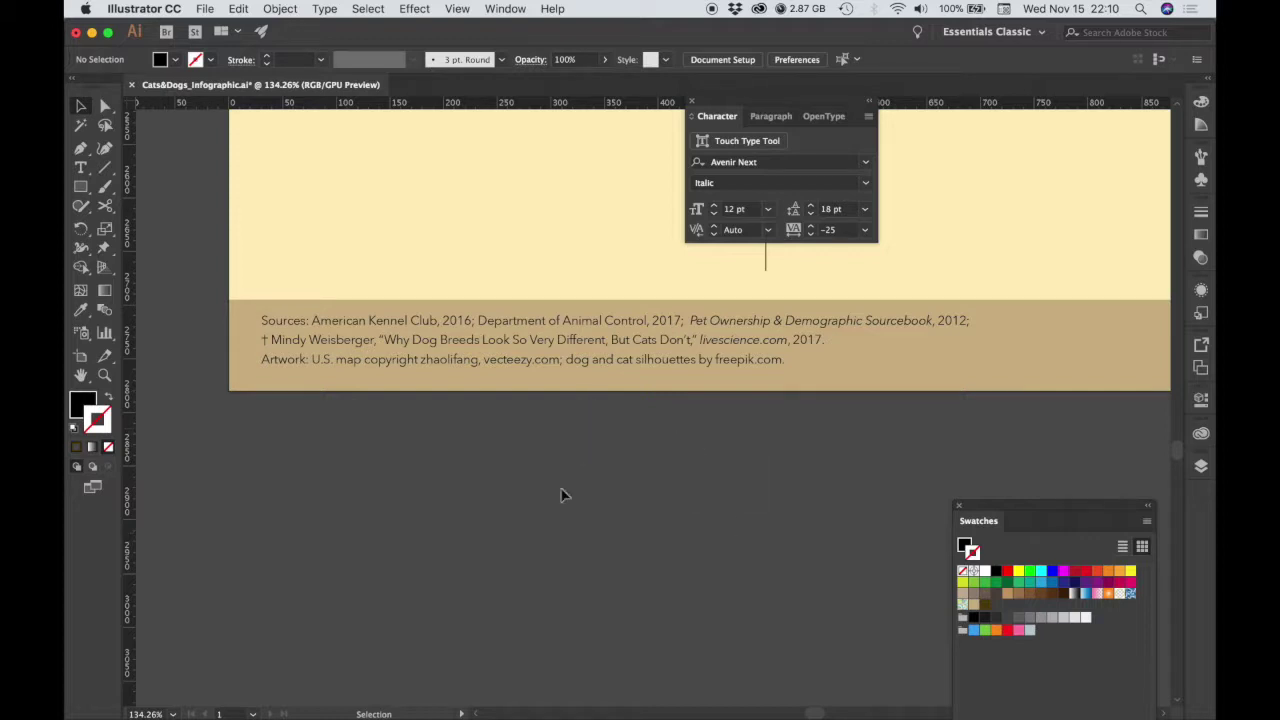
Set the label Sources: in the first footer line to the Demi Bold style
left_click(81, 167)
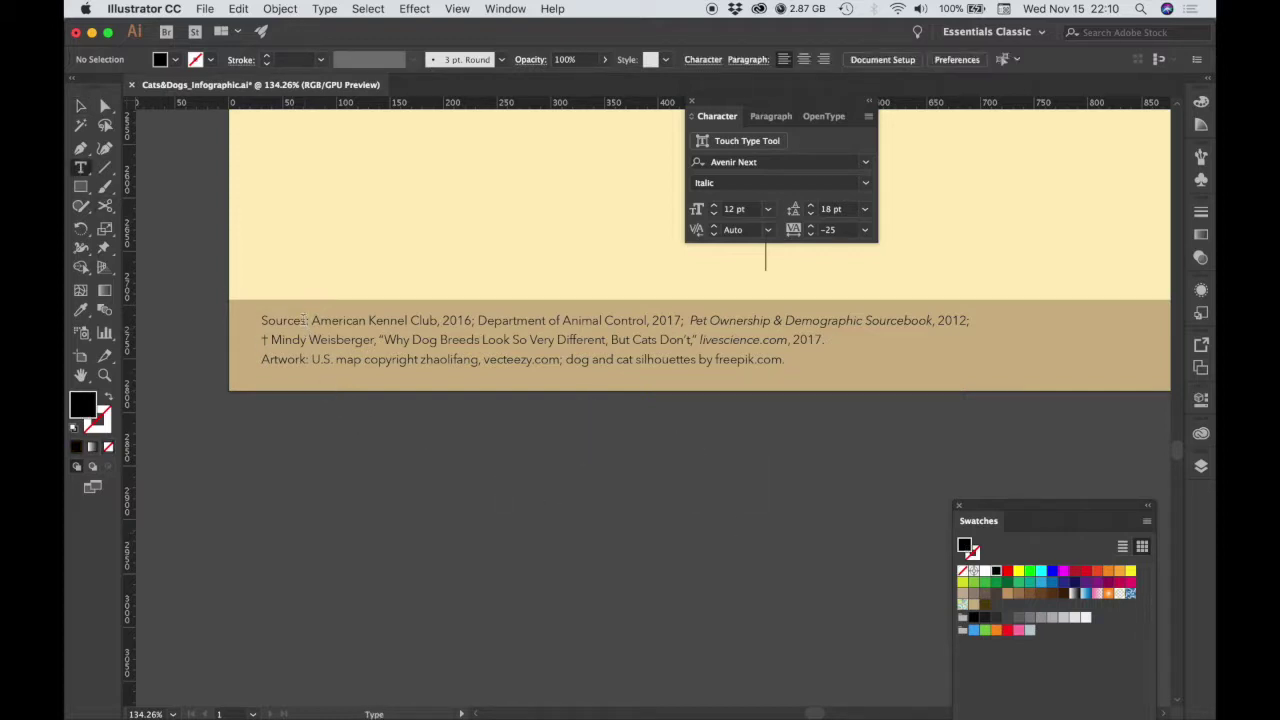
left_click_drag(295, 320, 261, 321)
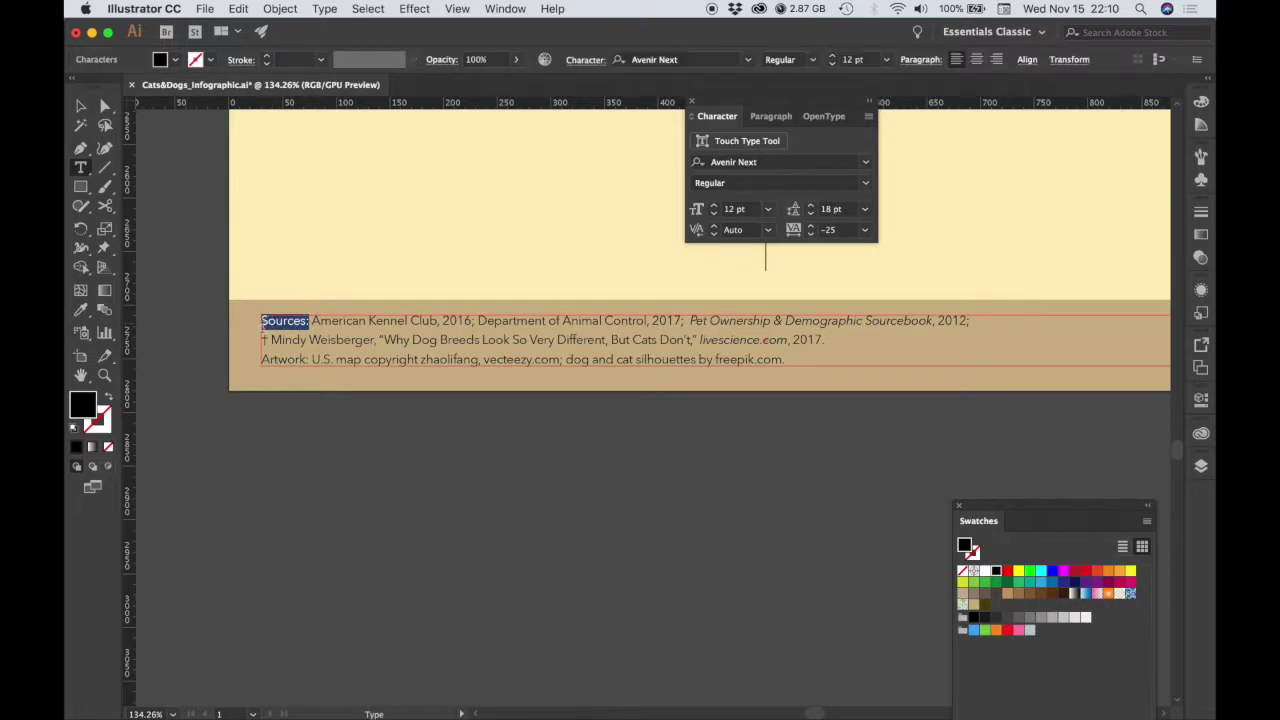
left_click(866, 187)
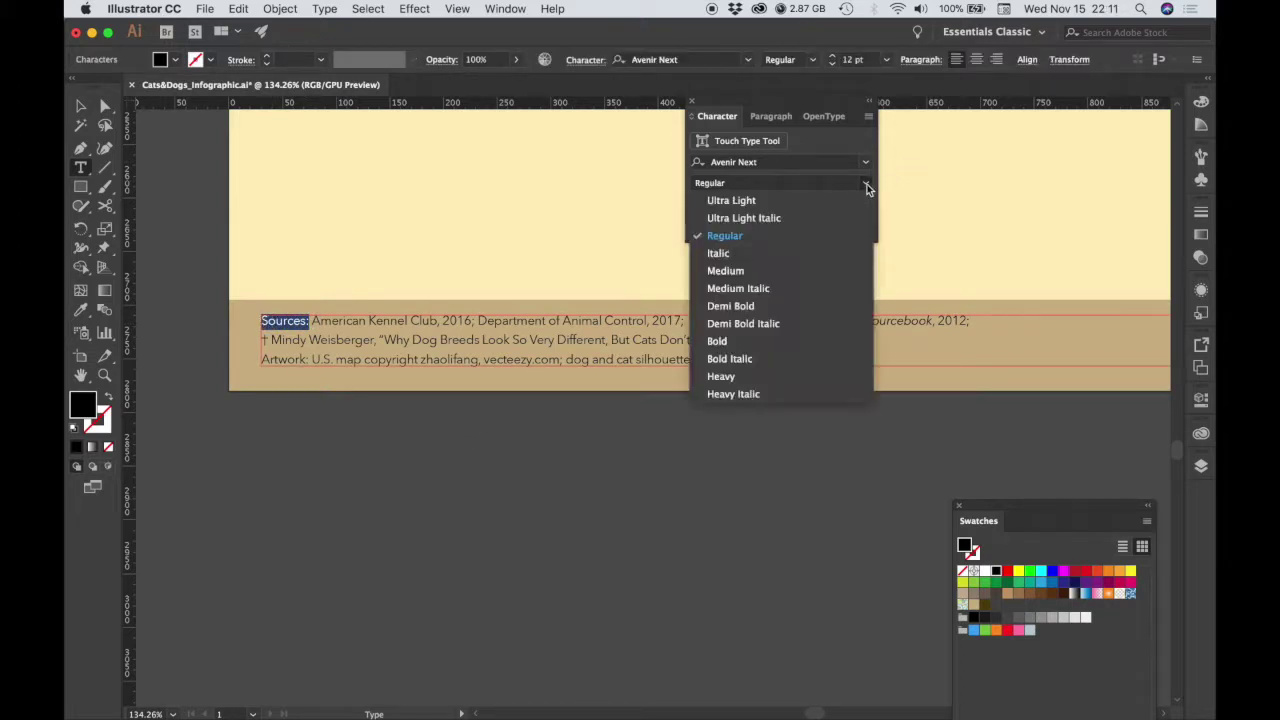
left_click(745, 306)
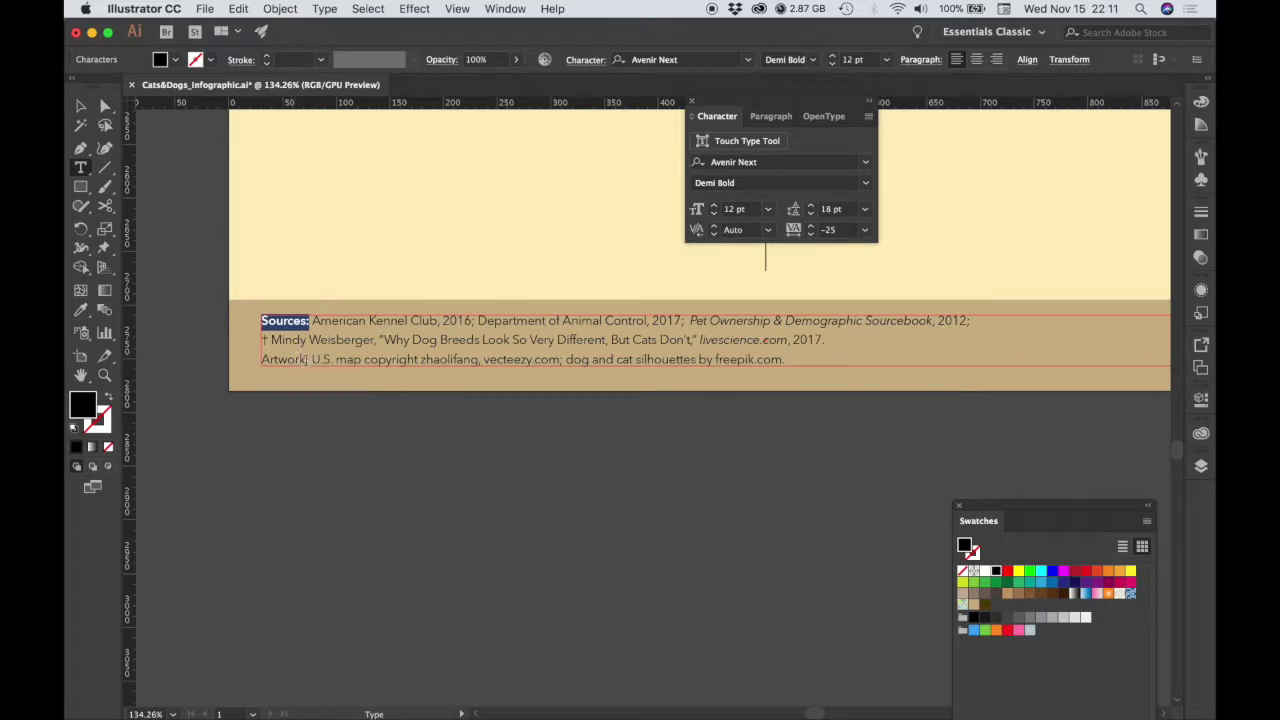
Set the label Artwork: in the third footer line to Demi Bold, and deselect the footer text
left_click_drag(309, 360, 260, 359)
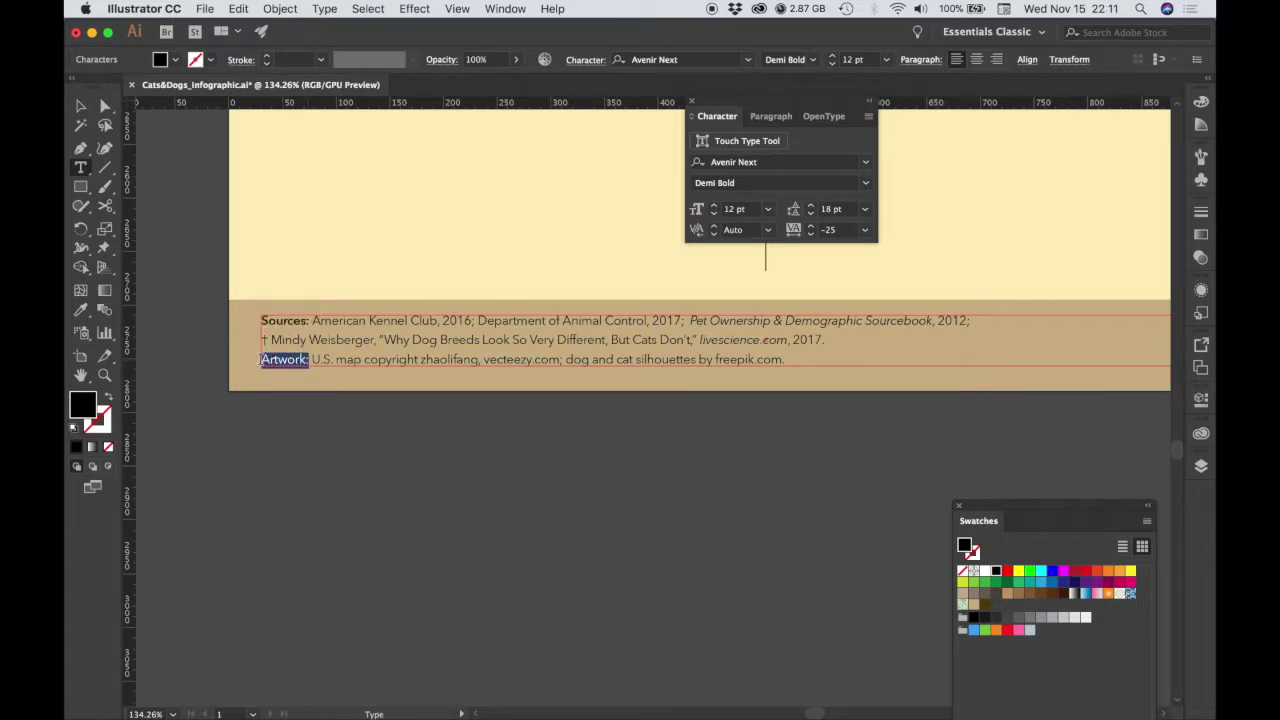
left_click(866, 187)
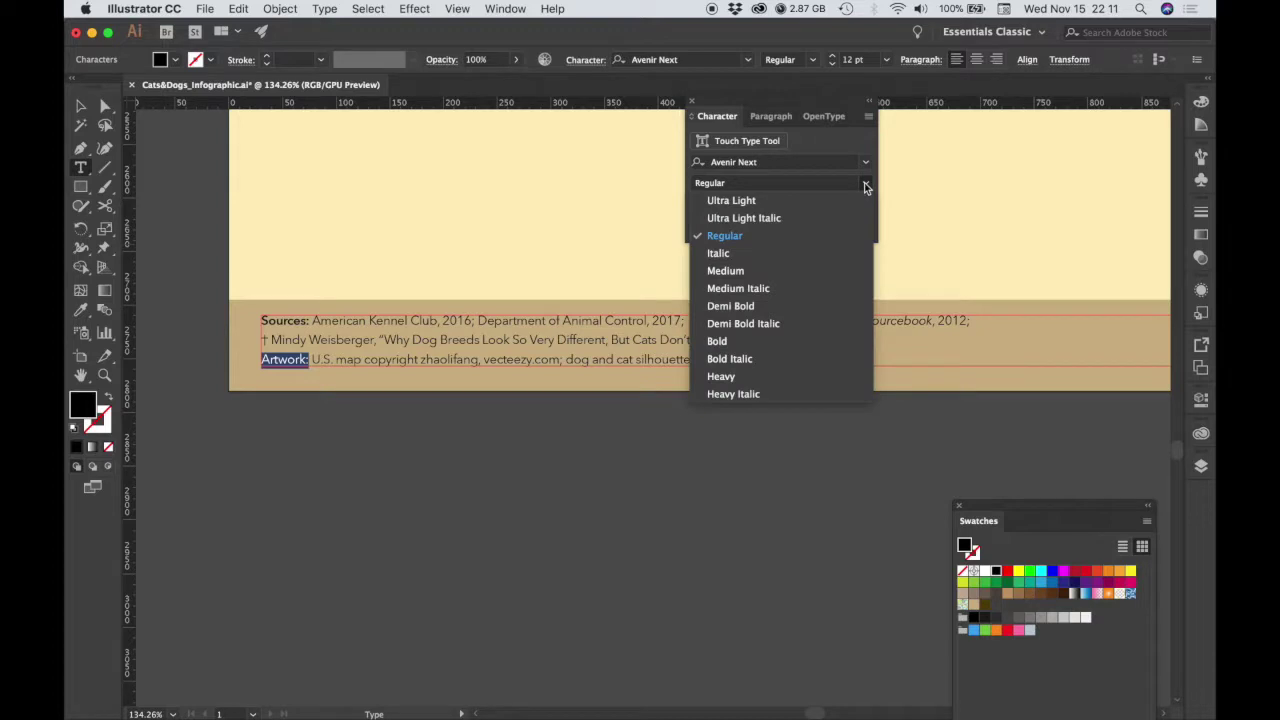
left_click(757, 308)
key("Escape")
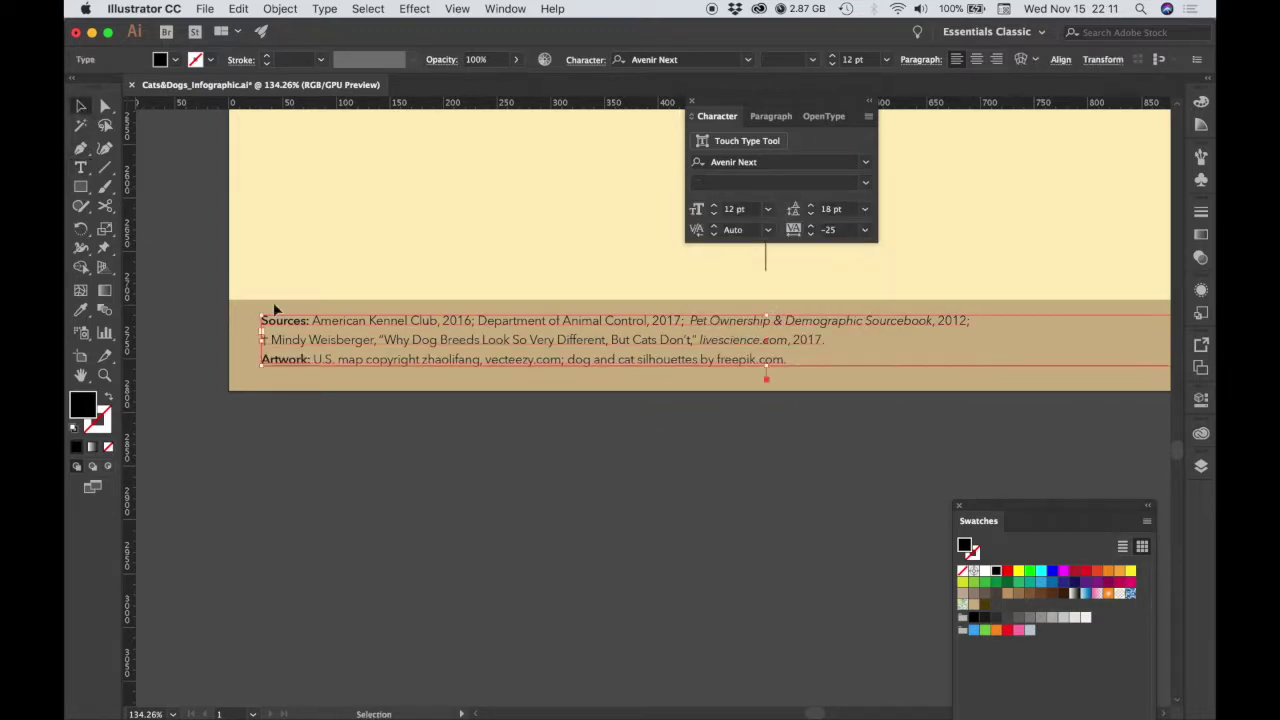
left_click(440, 452)
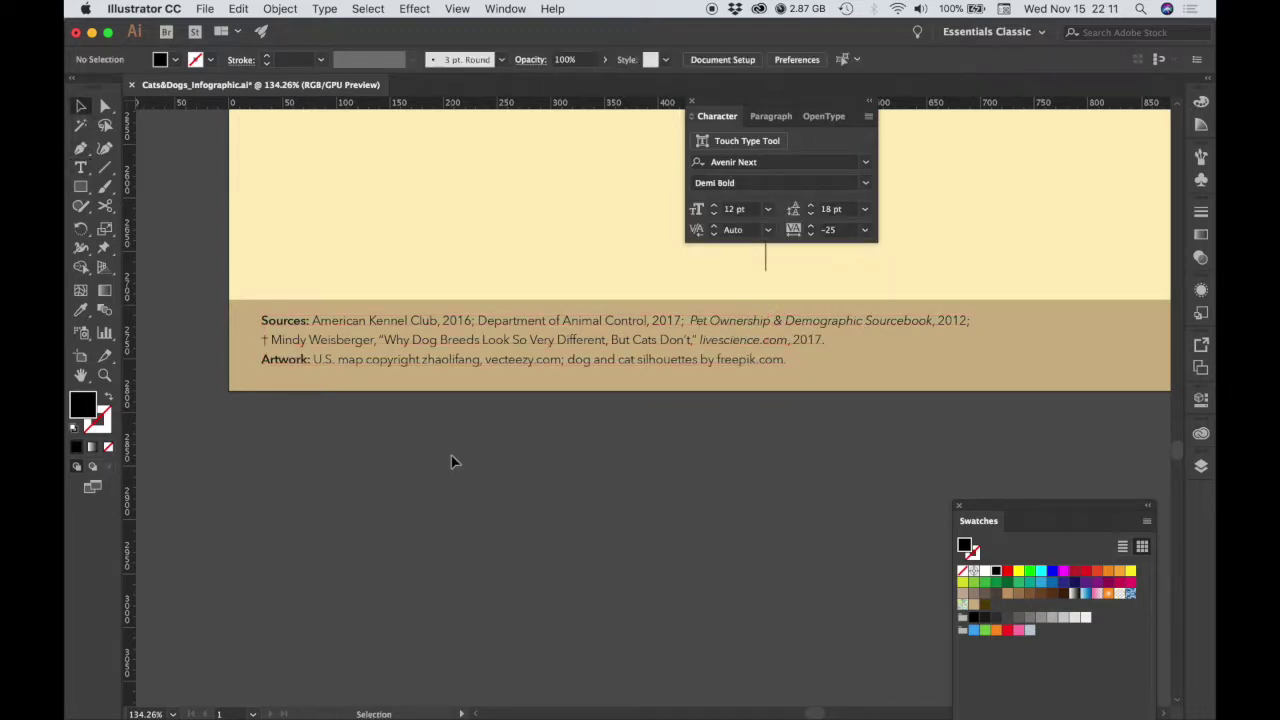
Move the floating Character panel off the artboard so that it no longer covers the layout
key("z")
left_click(722, 505, "alt")
left_click(722, 505, "alt")
scroll(717, 403, "up", 10)
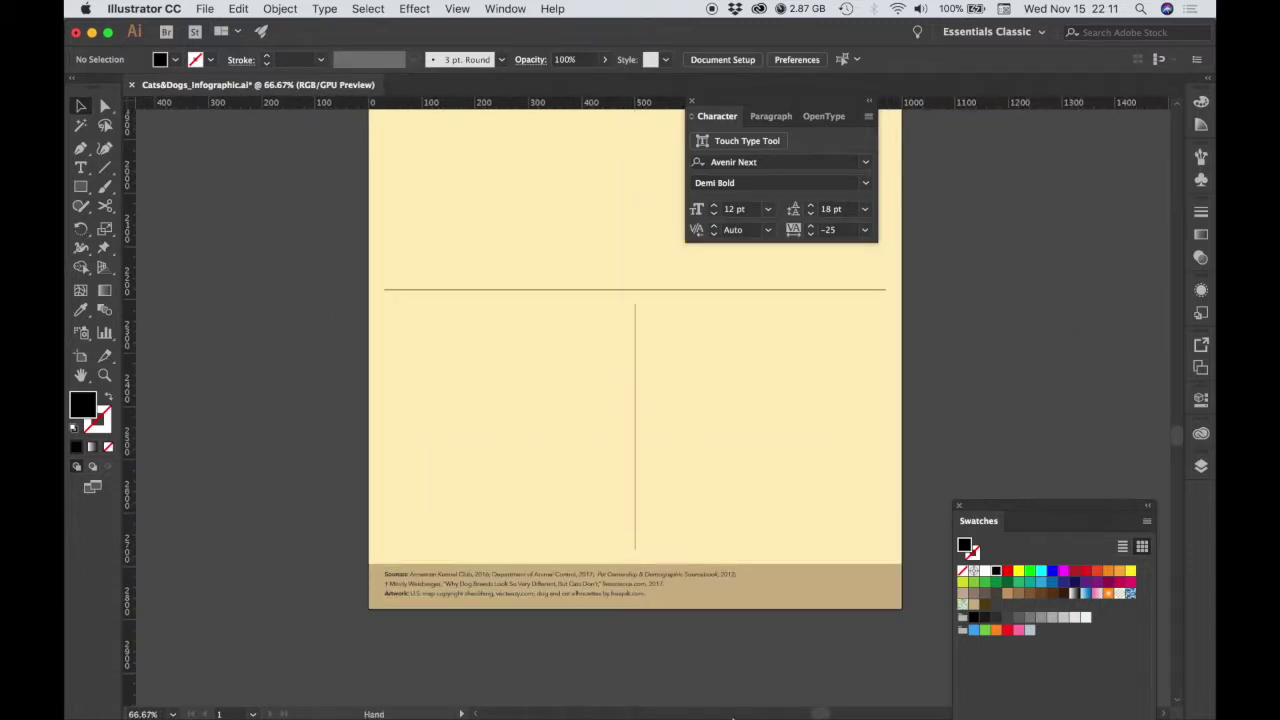
left_click_drag(733, 379, 732, 484)
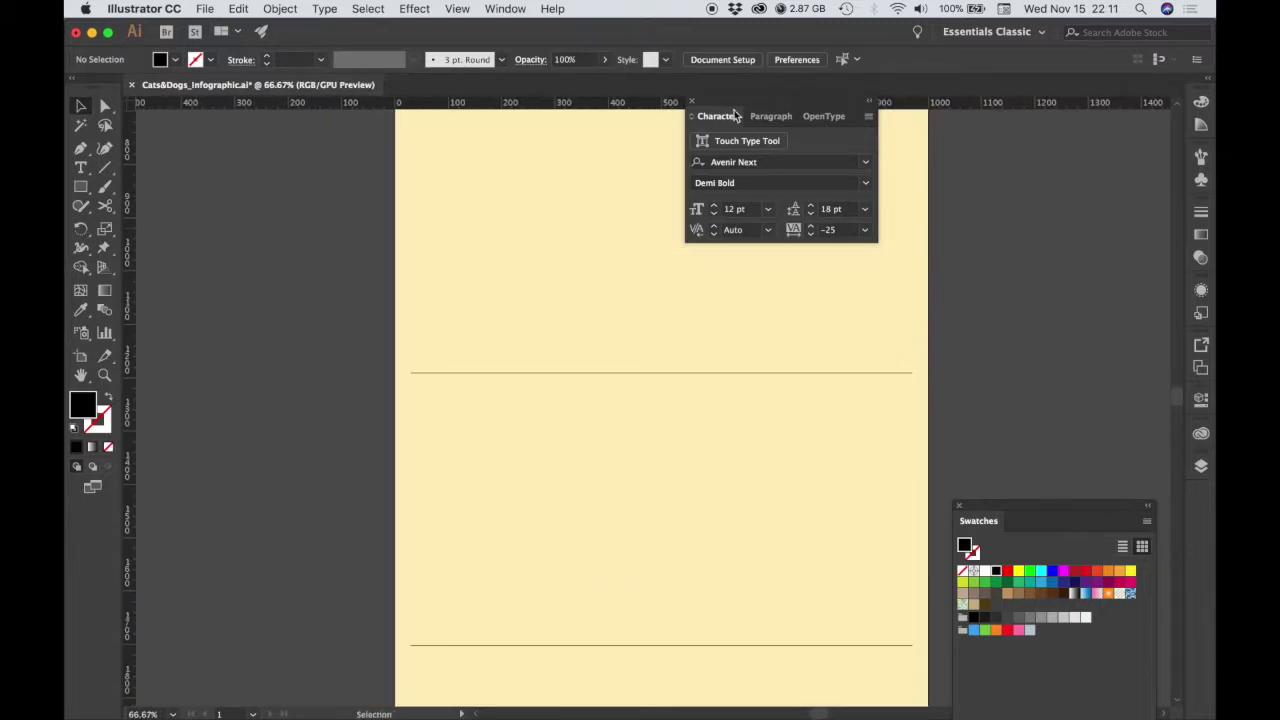
left_click_drag(726, 102, 982, 170)
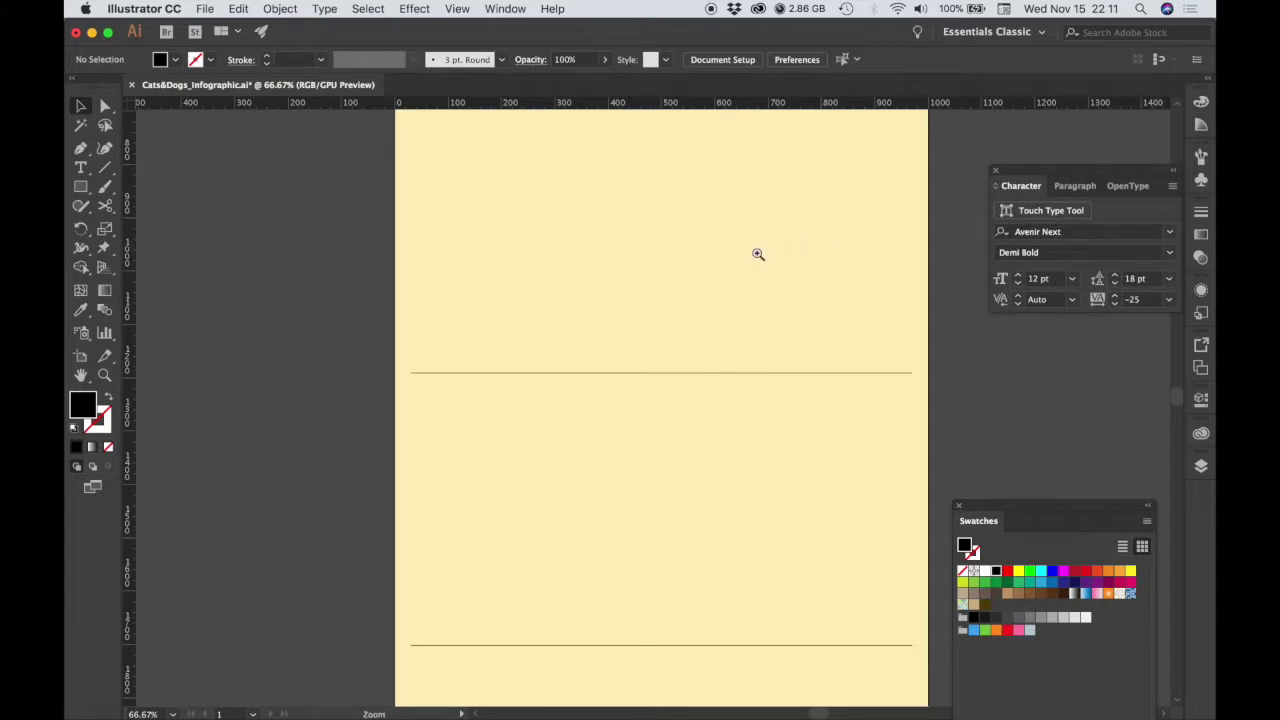
Create an area text frame just below the upper of the two close divider lines, replacing its placeholder text with PET OWNERSHIP
scroll(758, 254, "up", 6)
scroll(737, 231, "up", 5)
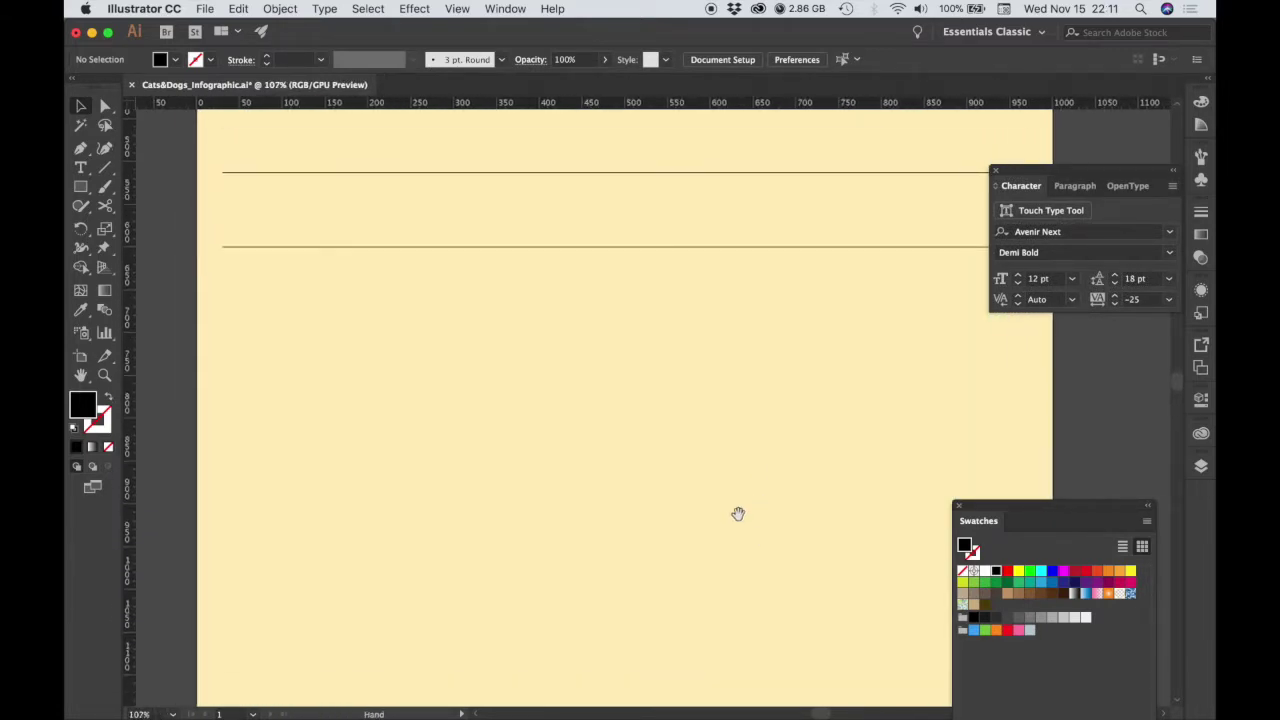
scroll(716, 423, "down", 6)
left_click_drag(706, 383, 737, 463)
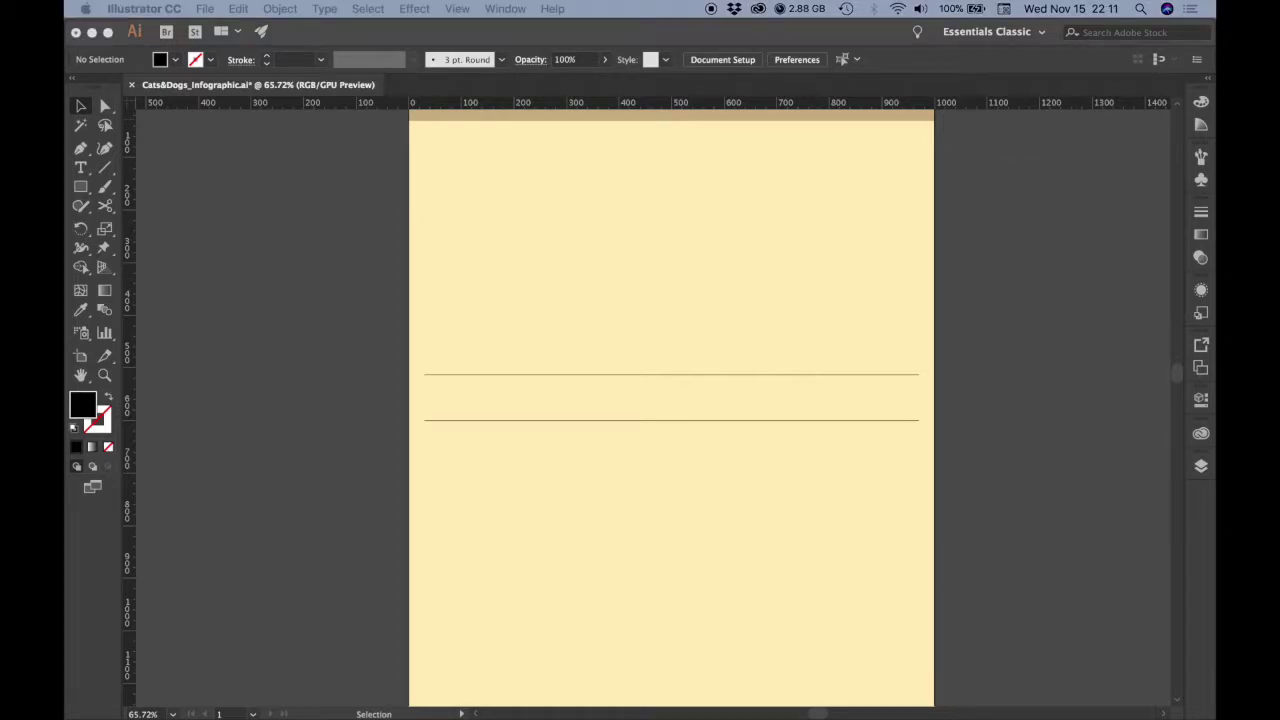
key("t")
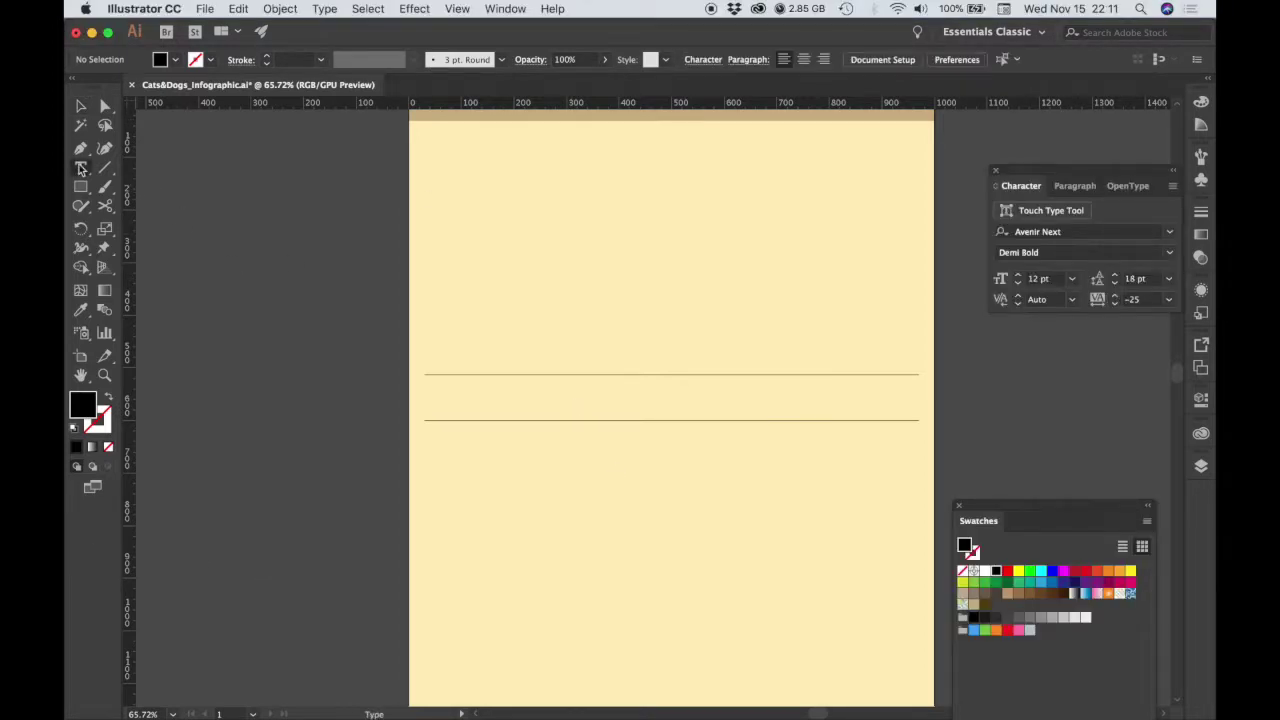
left_click_drag(544, 378, 887, 510)
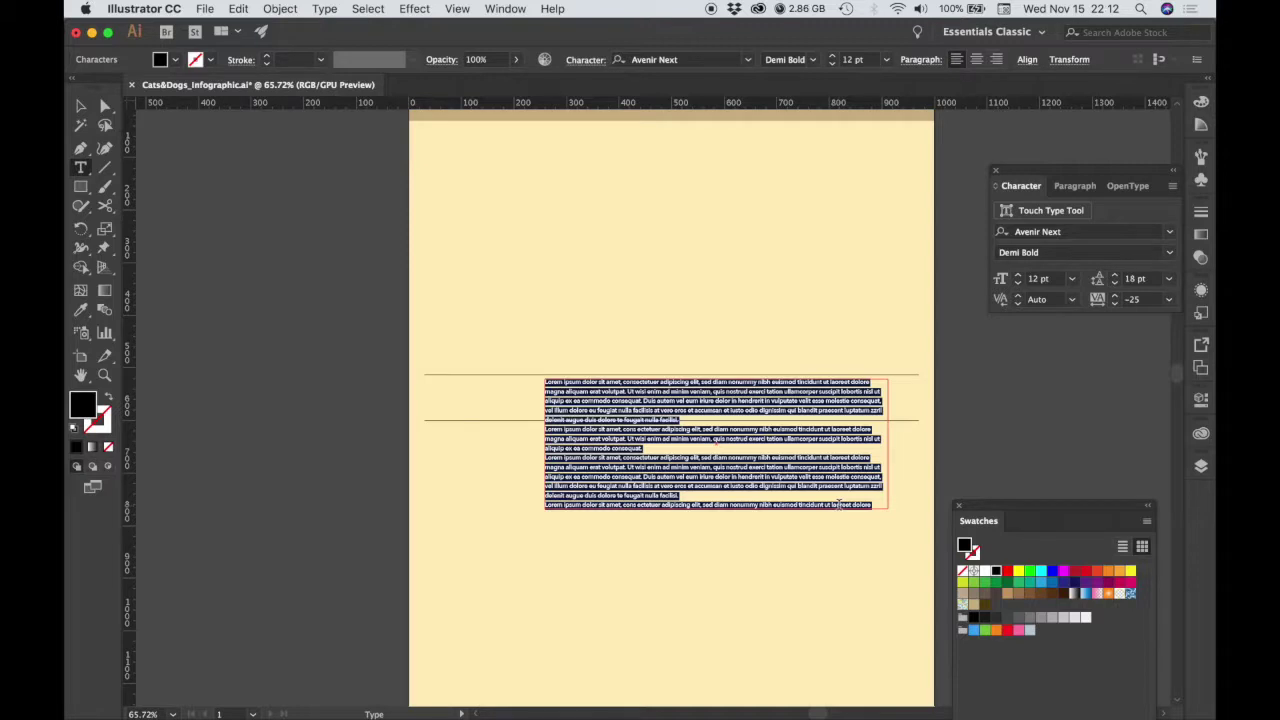
key("BackSpace")
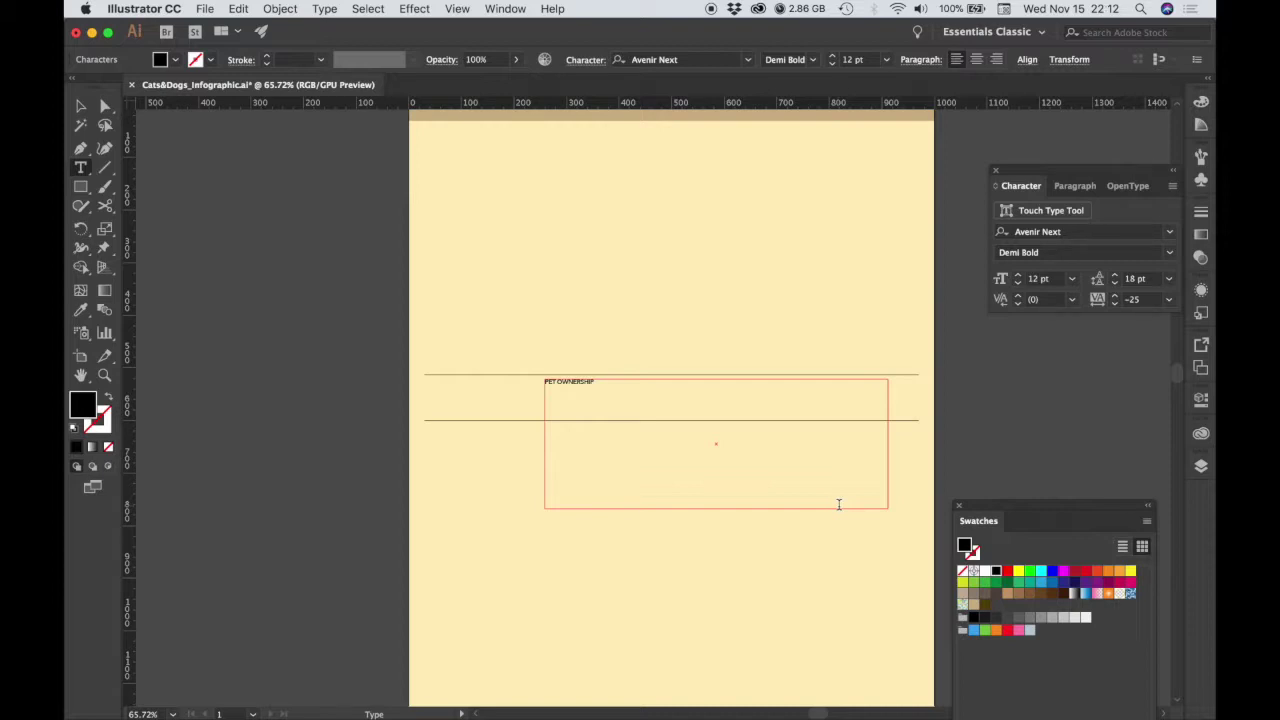
Add a second line reading in the UNITED STATES beneath PET OWNERSHIP
key("Escape")
left_click(81, 106)
left_click_drag(663, 439, 797, 466)
key("t")
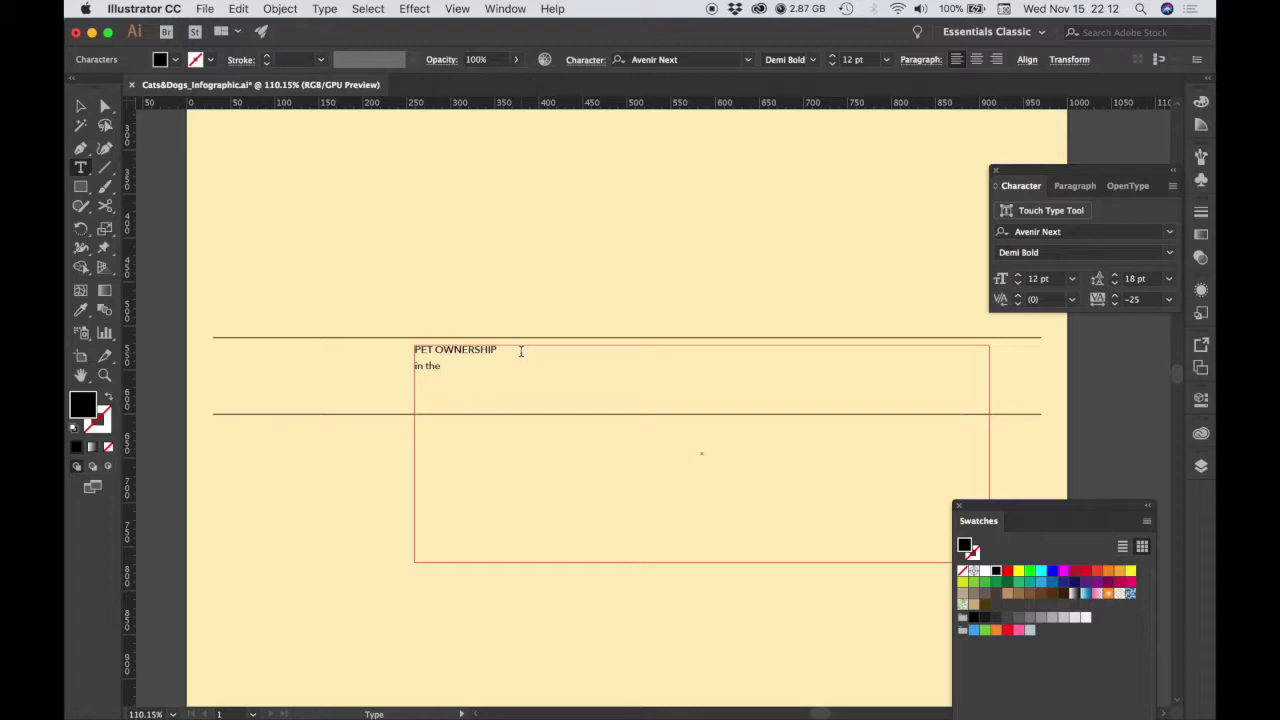
type("UNITED STATES")
Set PET OWNERSHIP to the Heavy style at 60 pt
left_click_drag(497, 350, 412, 352)
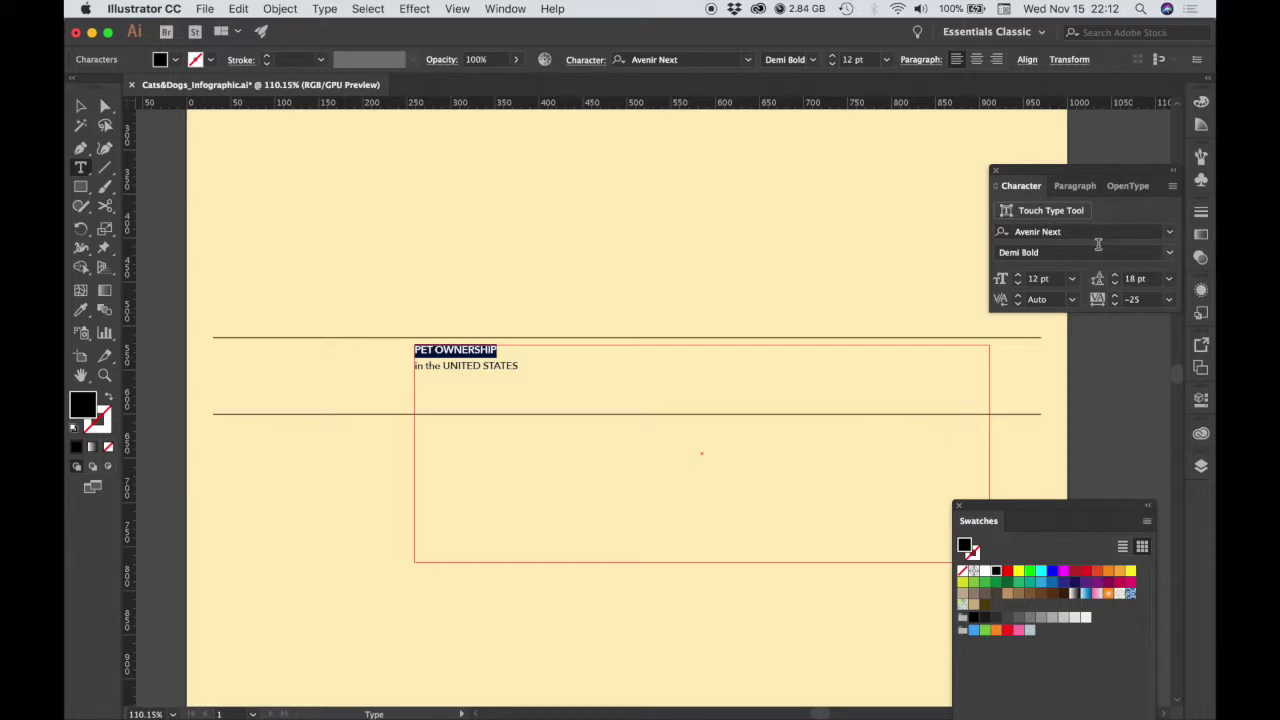
left_click(1168, 253)
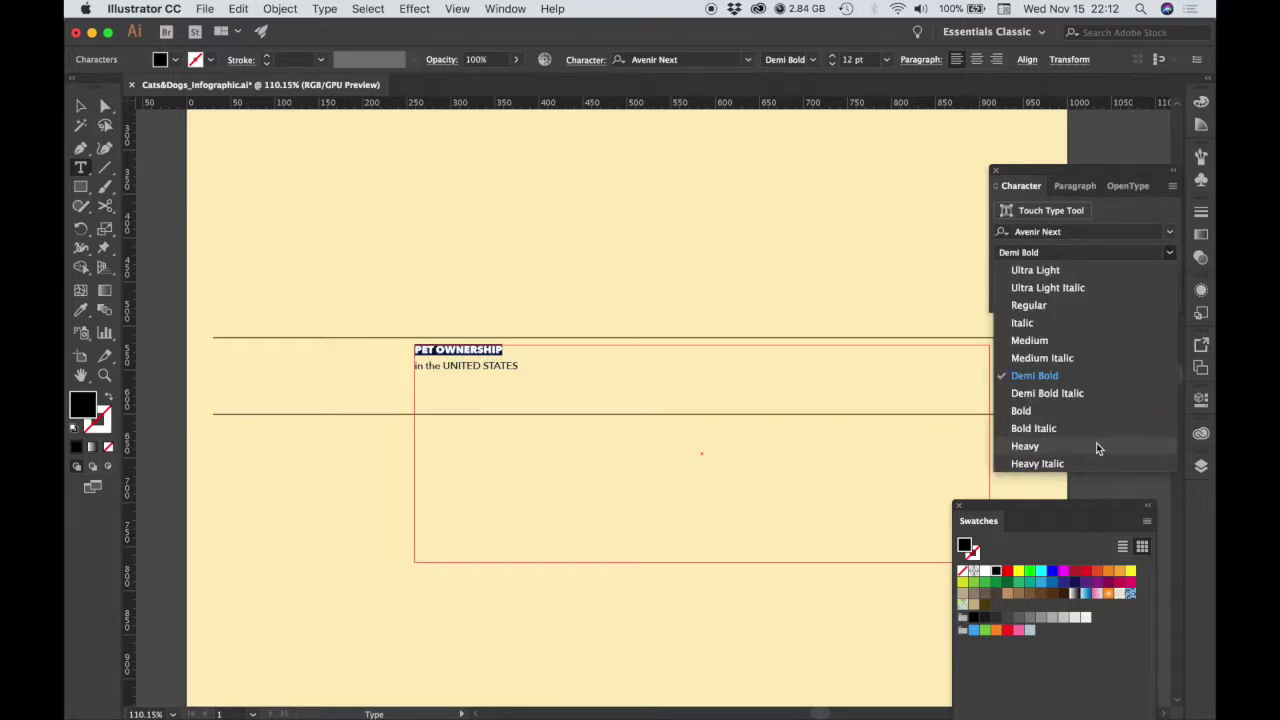
left_click(1081, 453)
left_click(1071, 279)
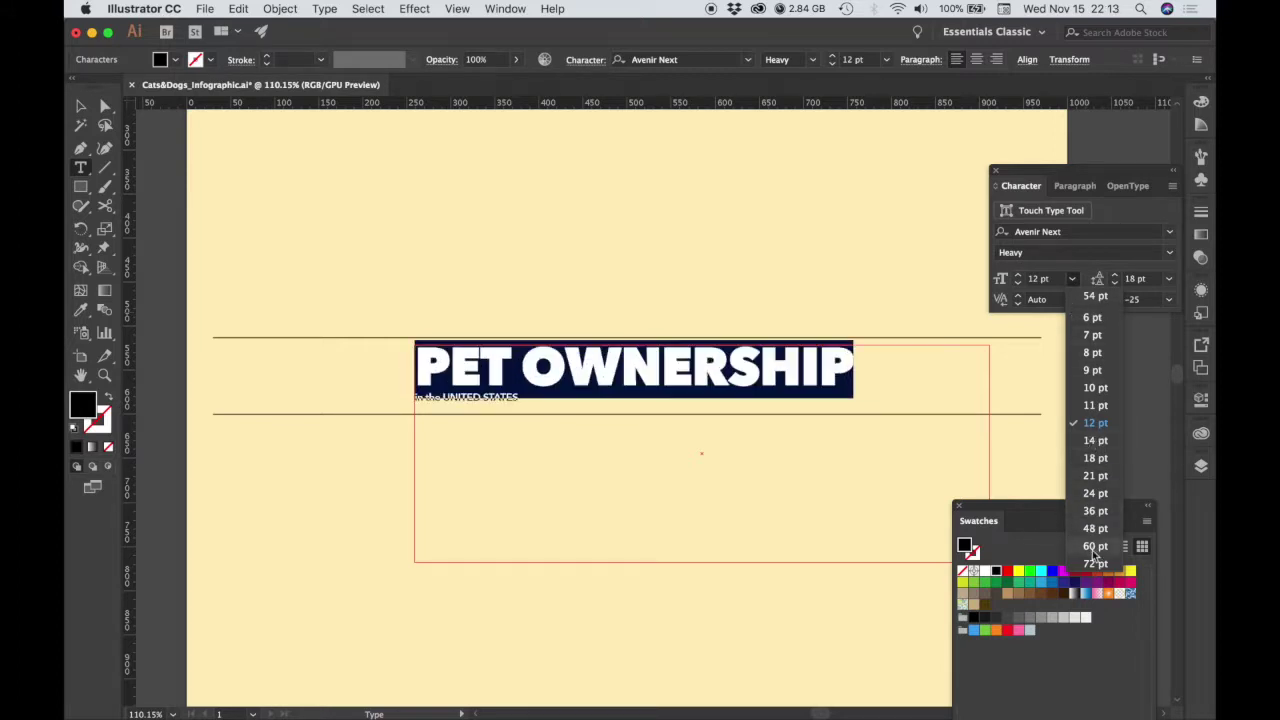
left_click(1095, 546)
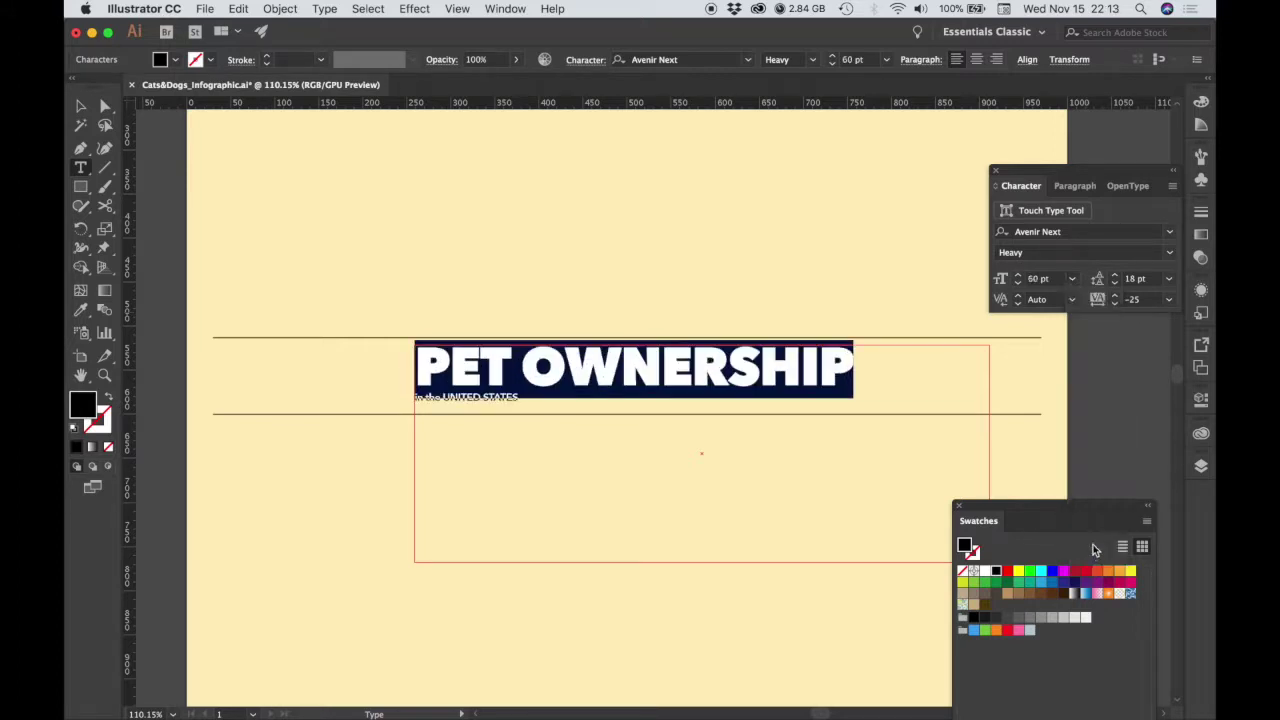
Set the leading of PET OWNERSHIP to 45 pt
left_click(1168, 280)
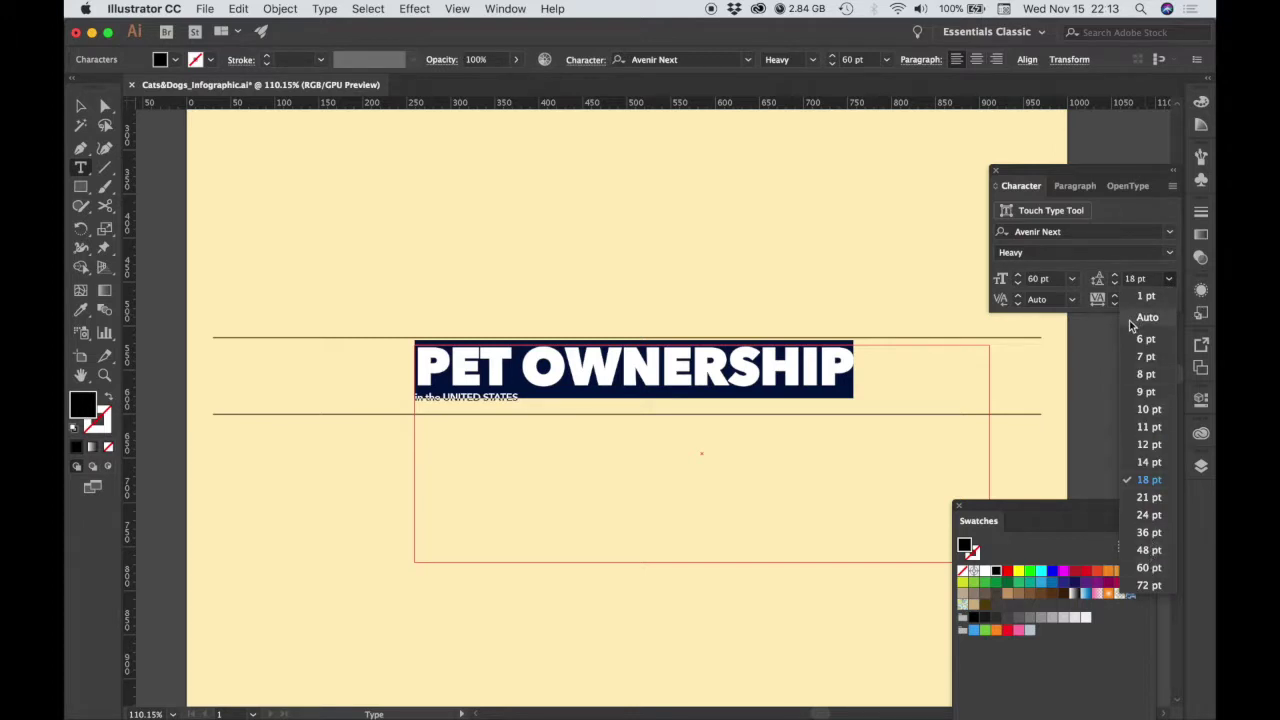
left_click(1130, 279)
type("45")
key("Tab")
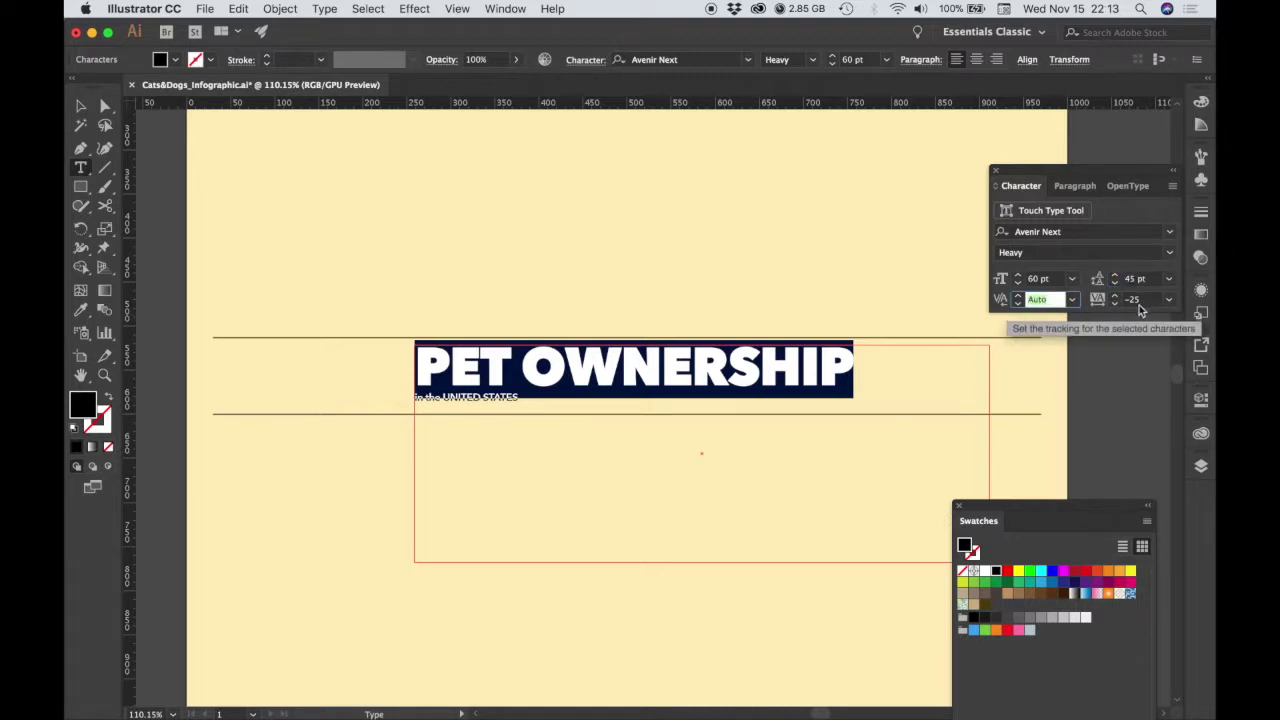
Format the line in the UNITED STATES as Ultra Light at 54 pt with 45 pt leading
left_click_drag(520, 400, 415, 398)
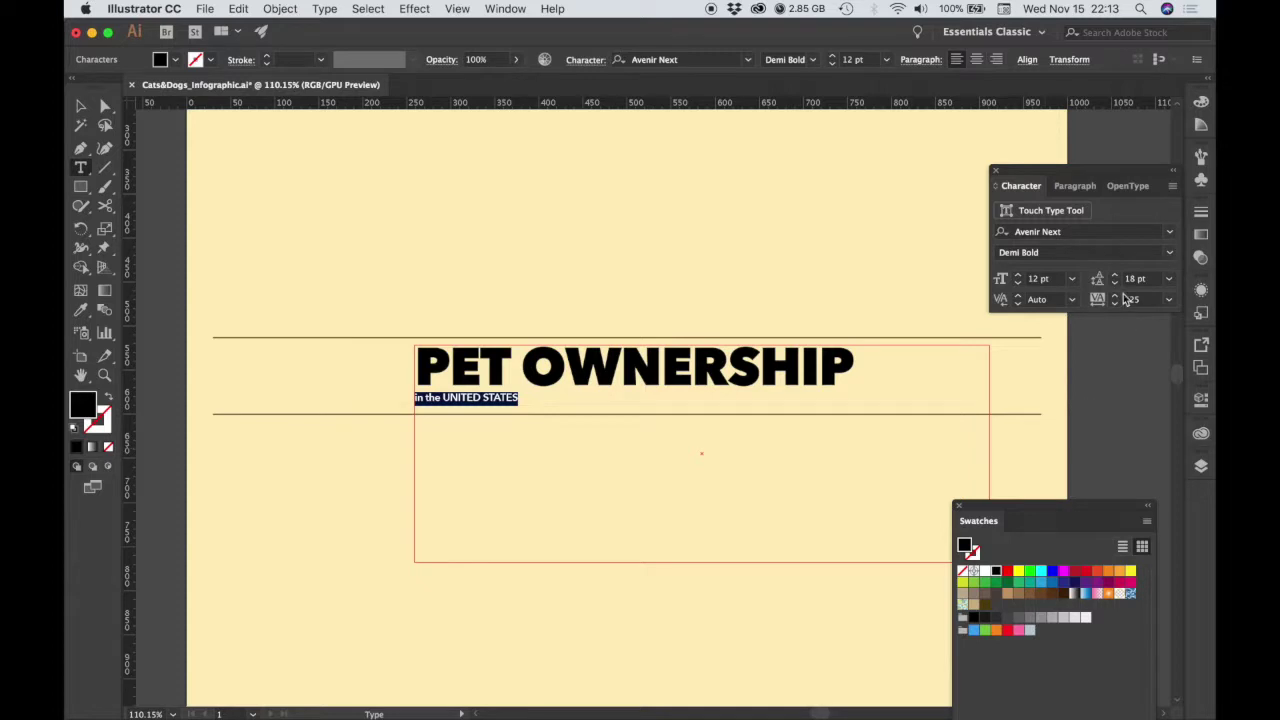
left_click(1169, 252)
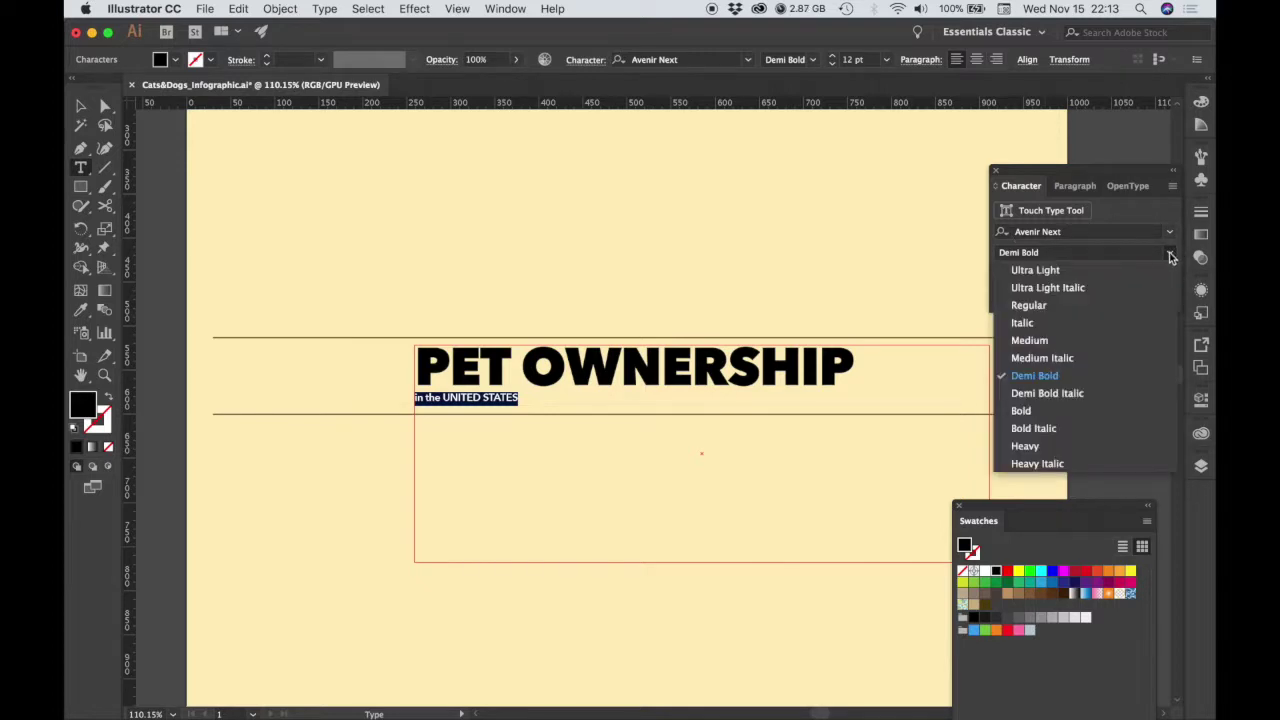
left_click(1075, 275)
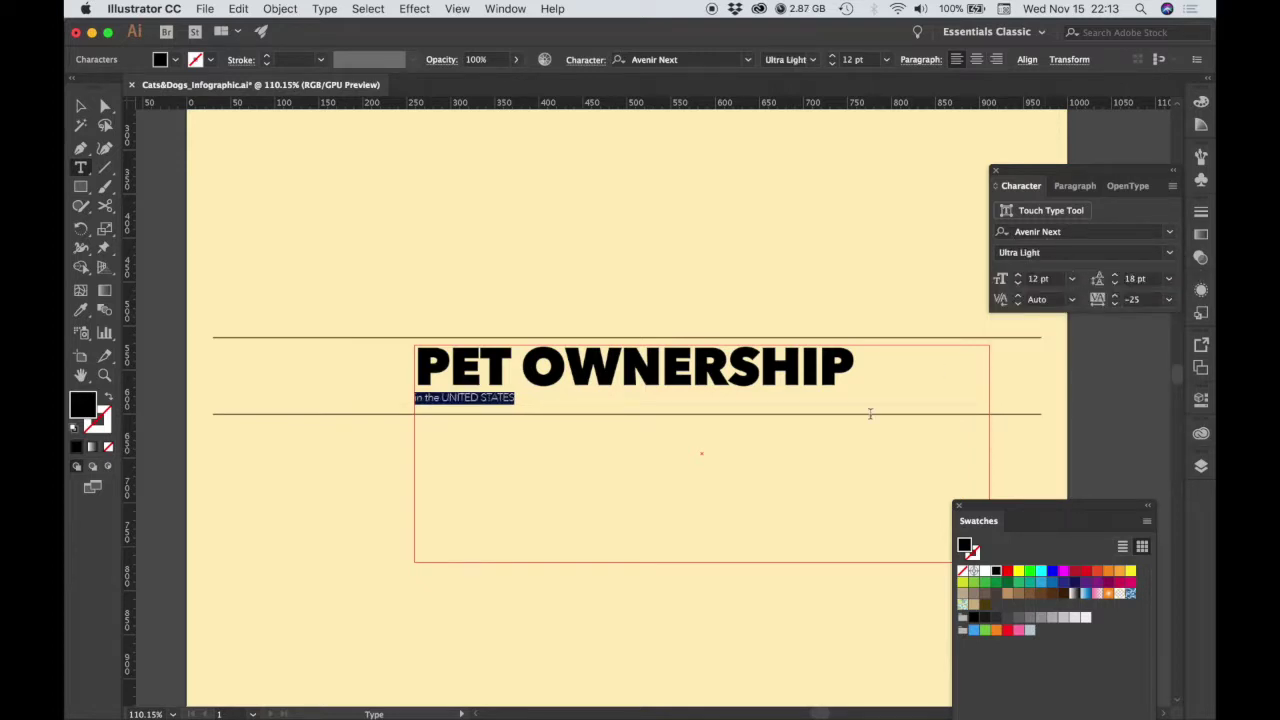
left_click(1038, 279)
type("54")
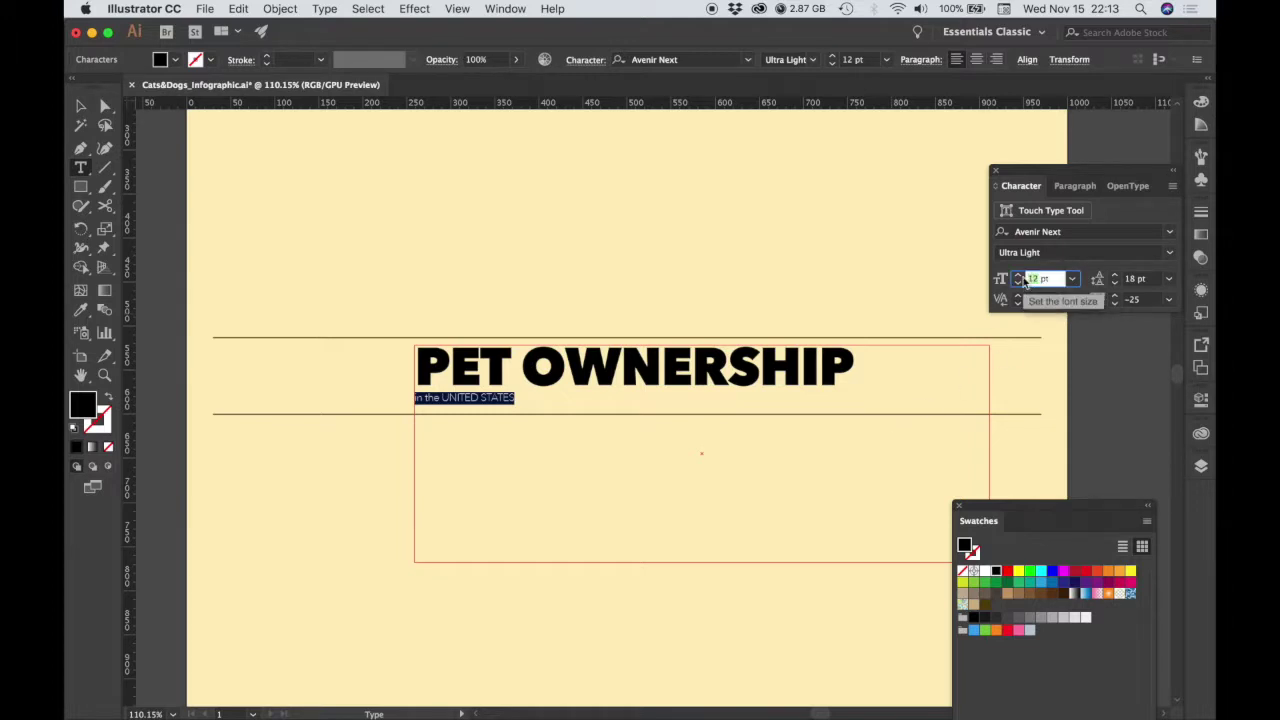
key("Tab")
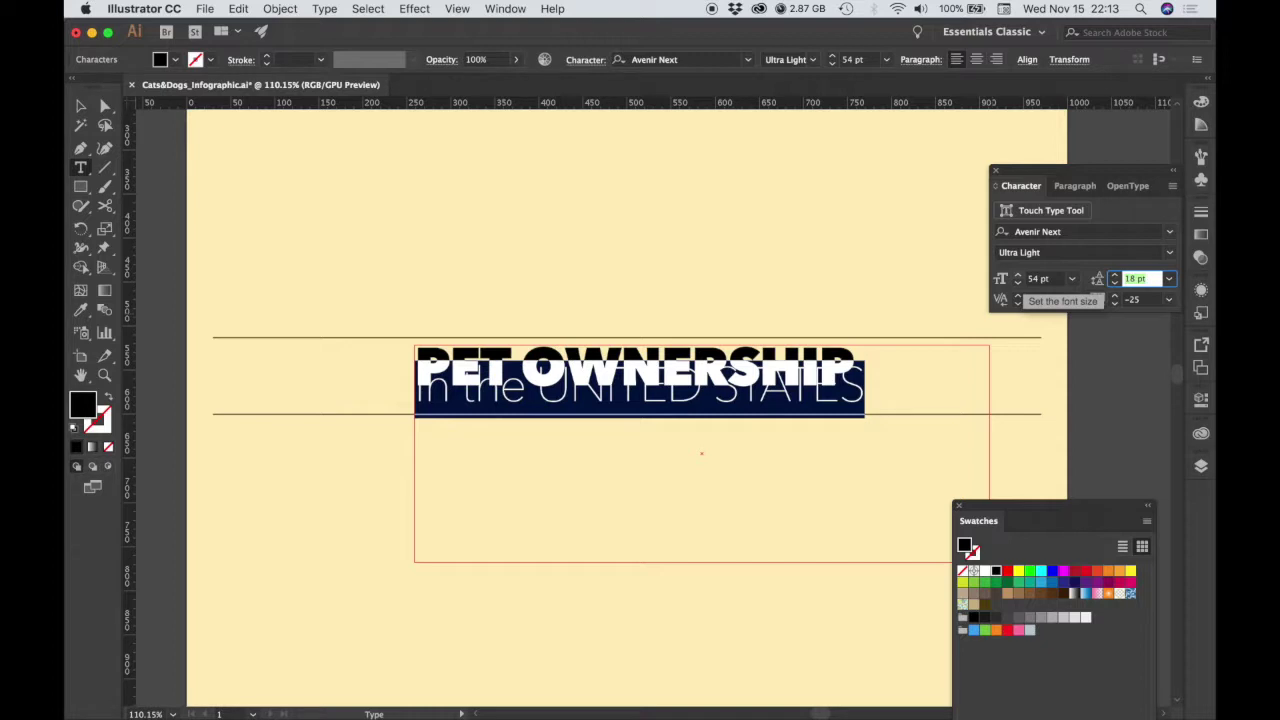
type("45")
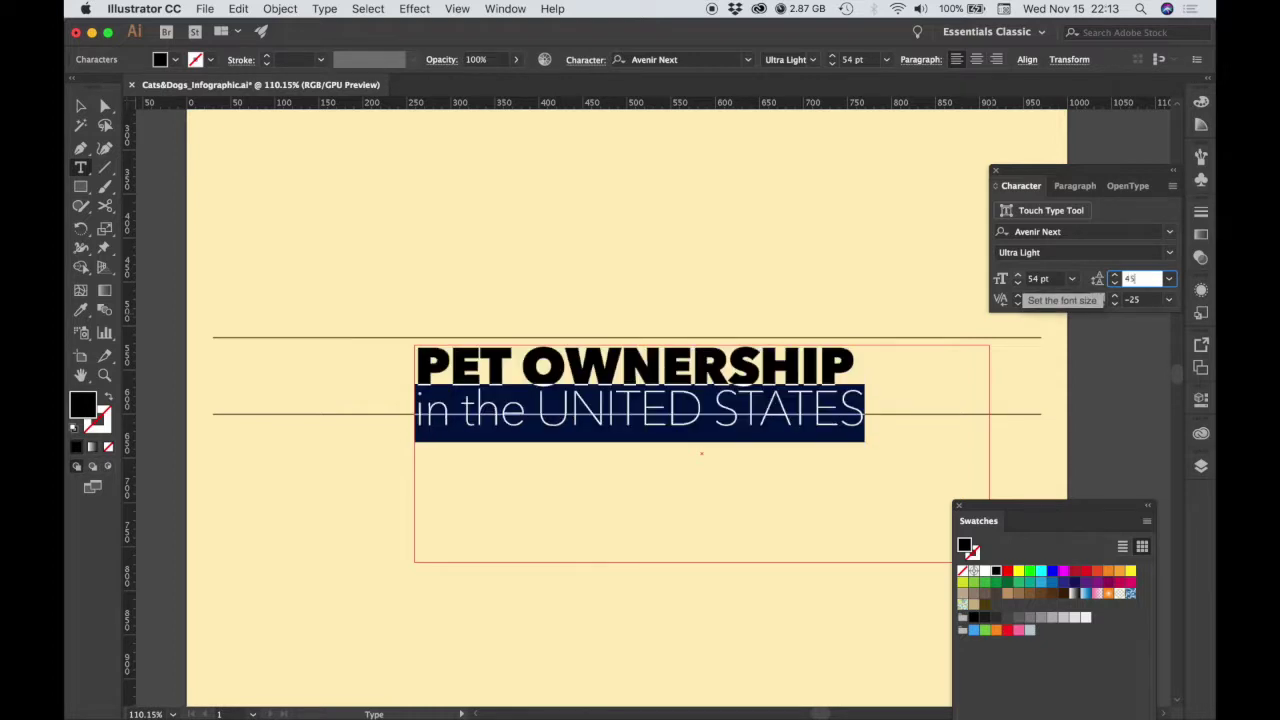
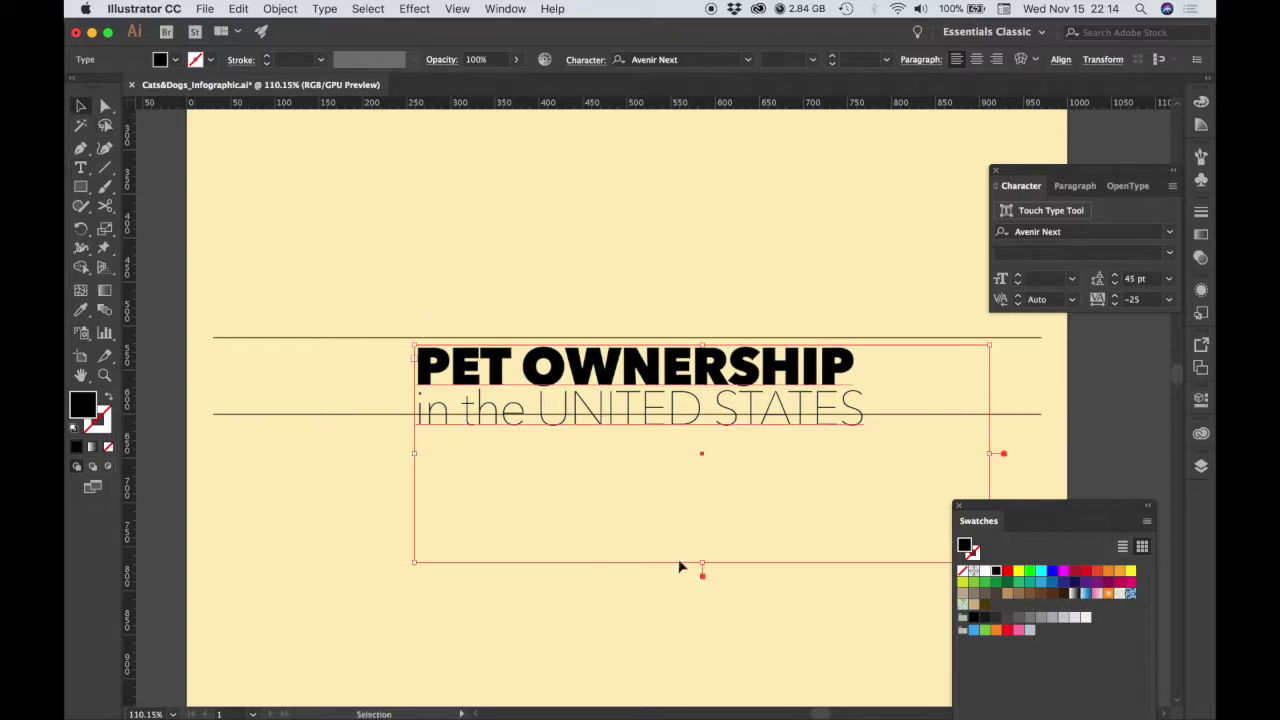
Shorten the heading's text frame to just below its second line and widen it to the end of the divider rules
left_click_drag(702, 567, 701, 449)
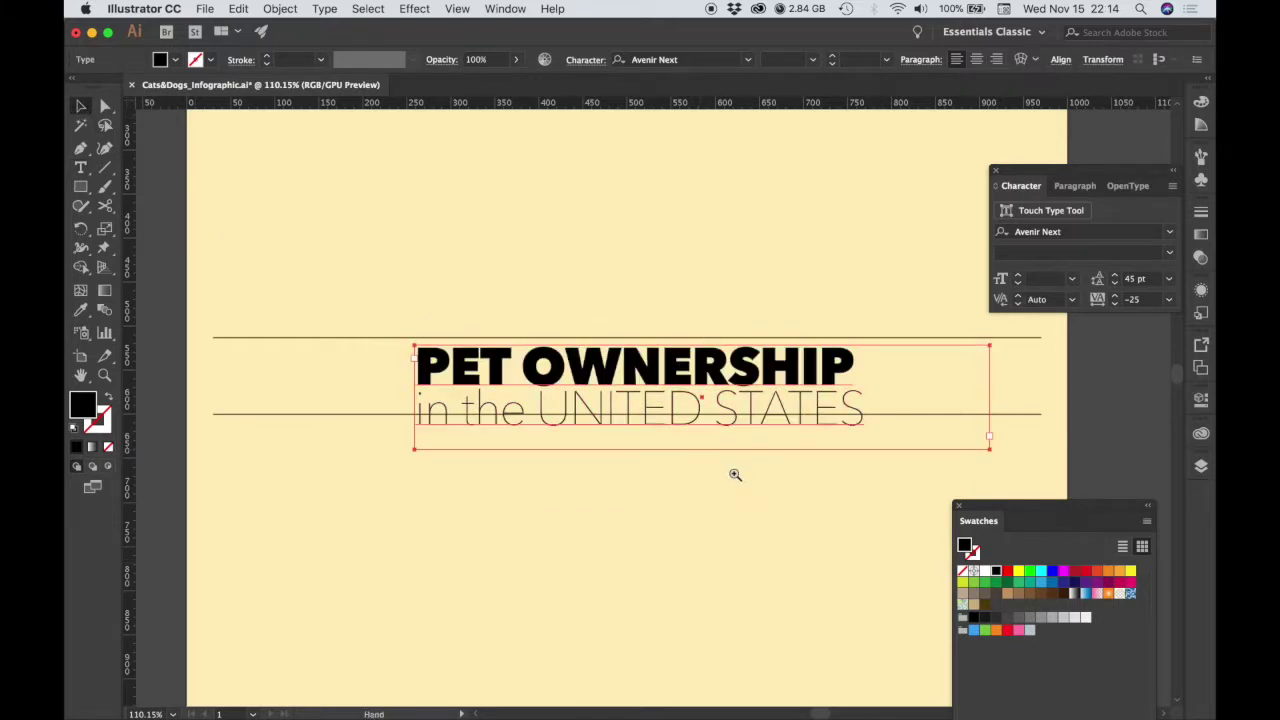
left_click_drag(794, 489, 700, 511)
key("super+1")
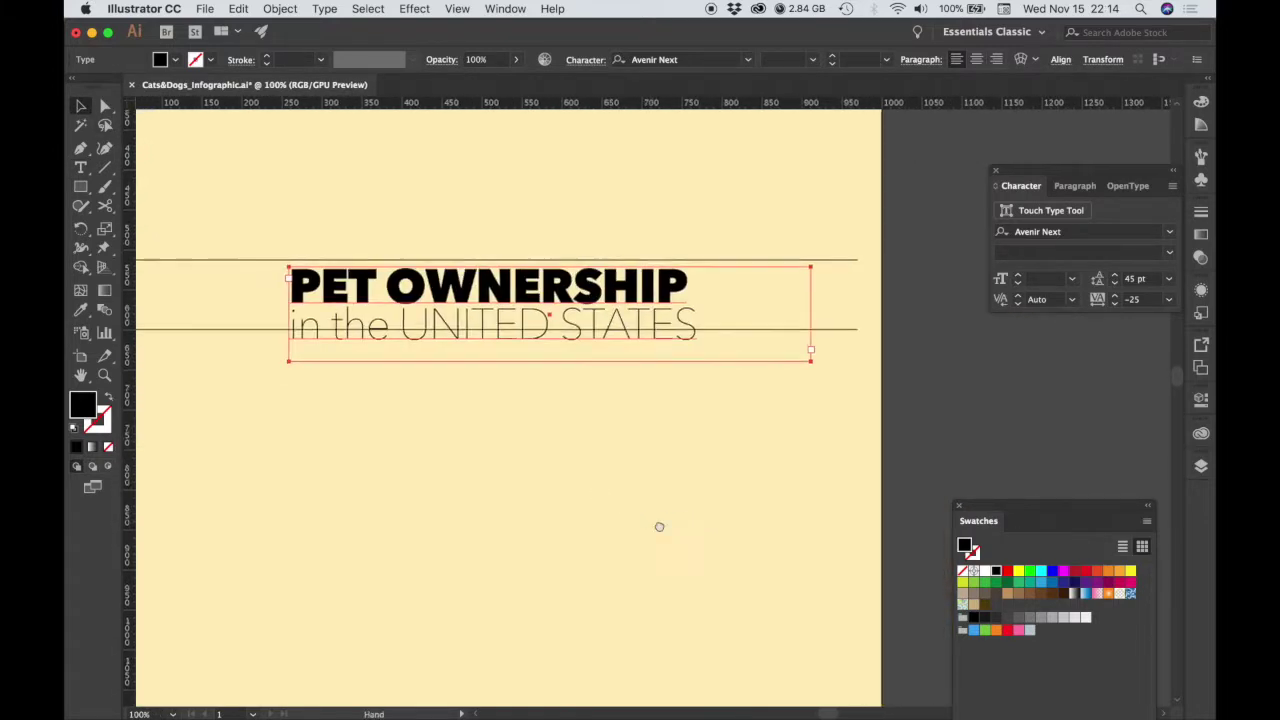
left_click_drag(623, 506, 714, 540)
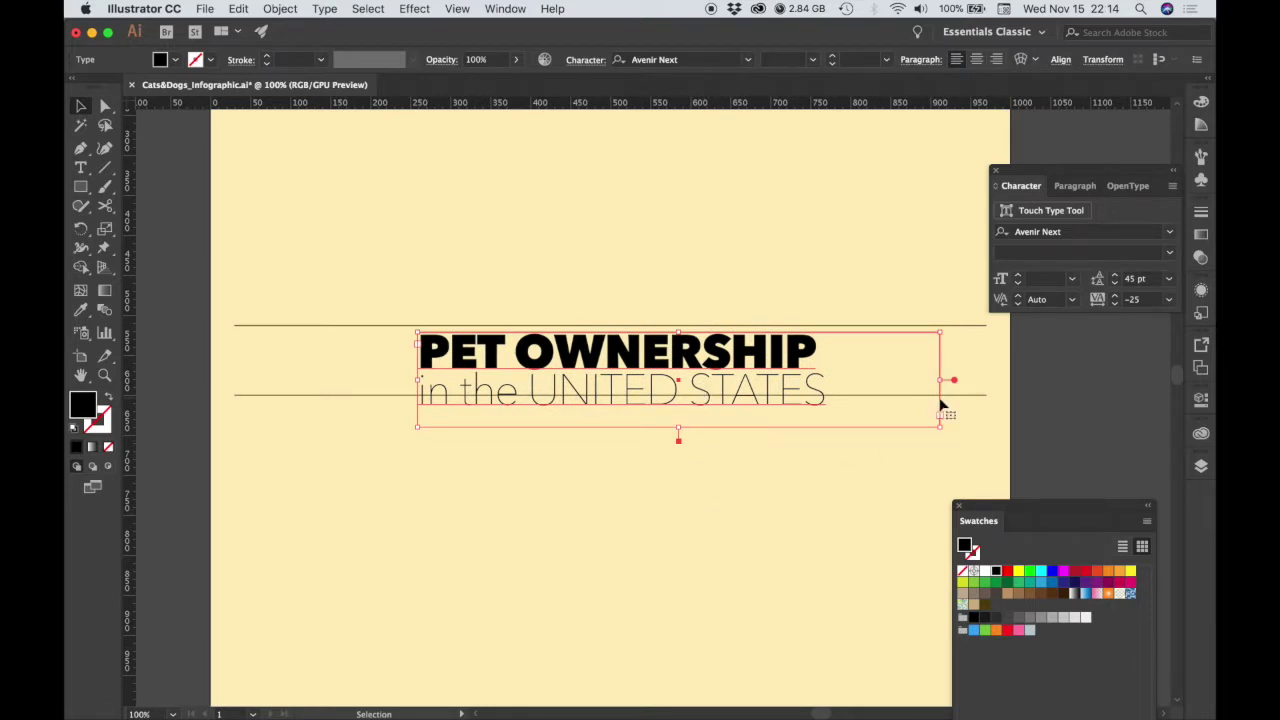
left_click_drag(944, 380, 986, 380)
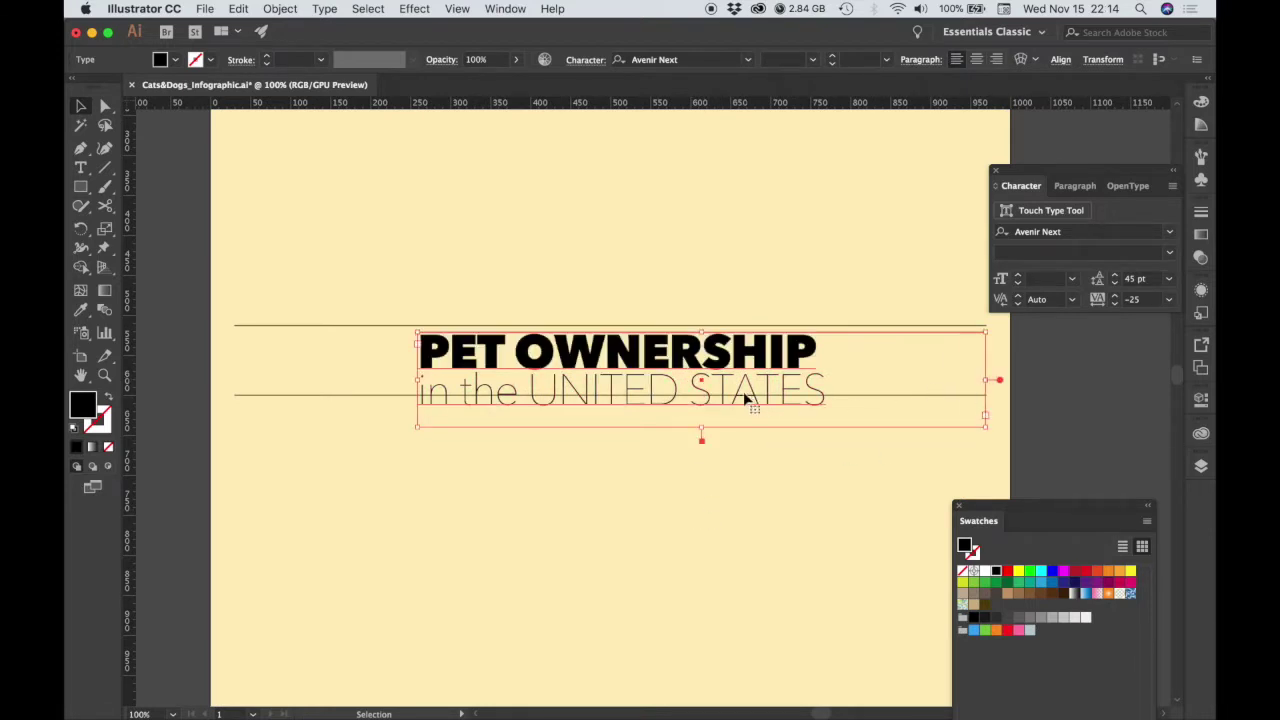
Move the heading up so its capitals meet the upper rule and its second line sits on the lower rule
key("z")
left_click(704, 408)
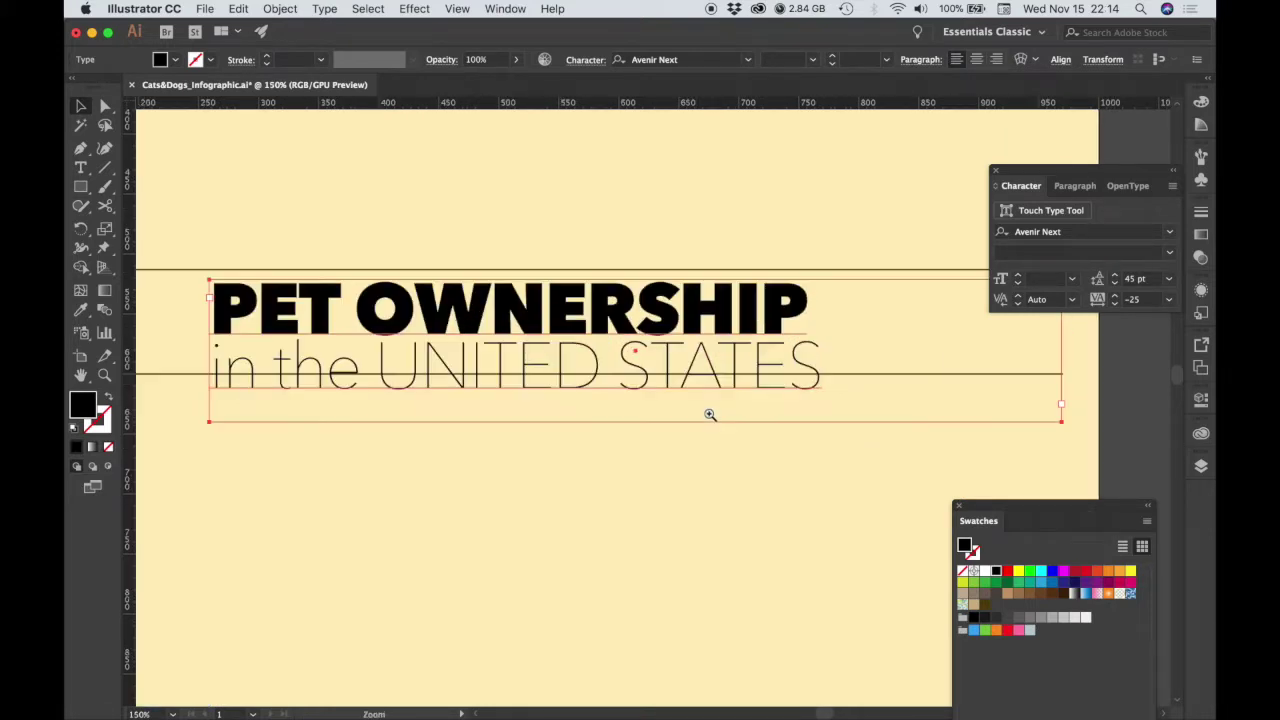
left_click(709, 414)
left_click_drag(706, 426, 871, 499)
left_click_drag(620, 322, 632, 305)
scroll(480, 277, "up", 5)
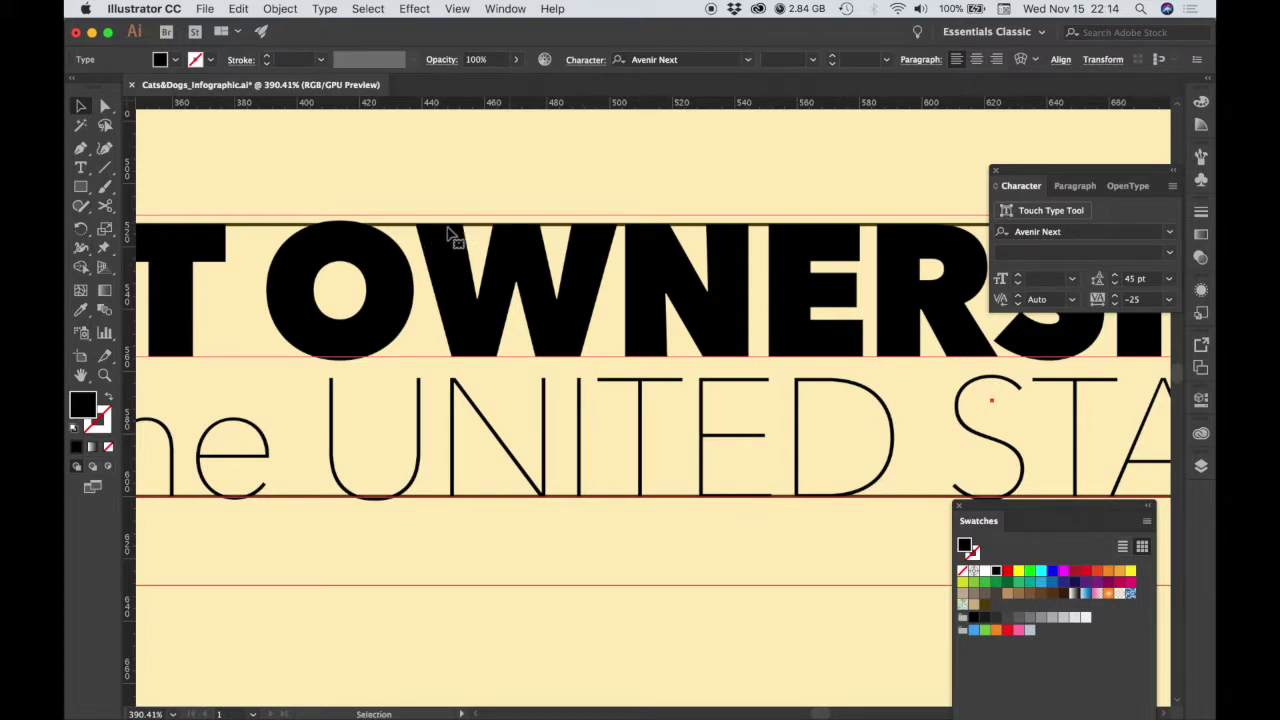
scroll(555, 263, "down", 6)
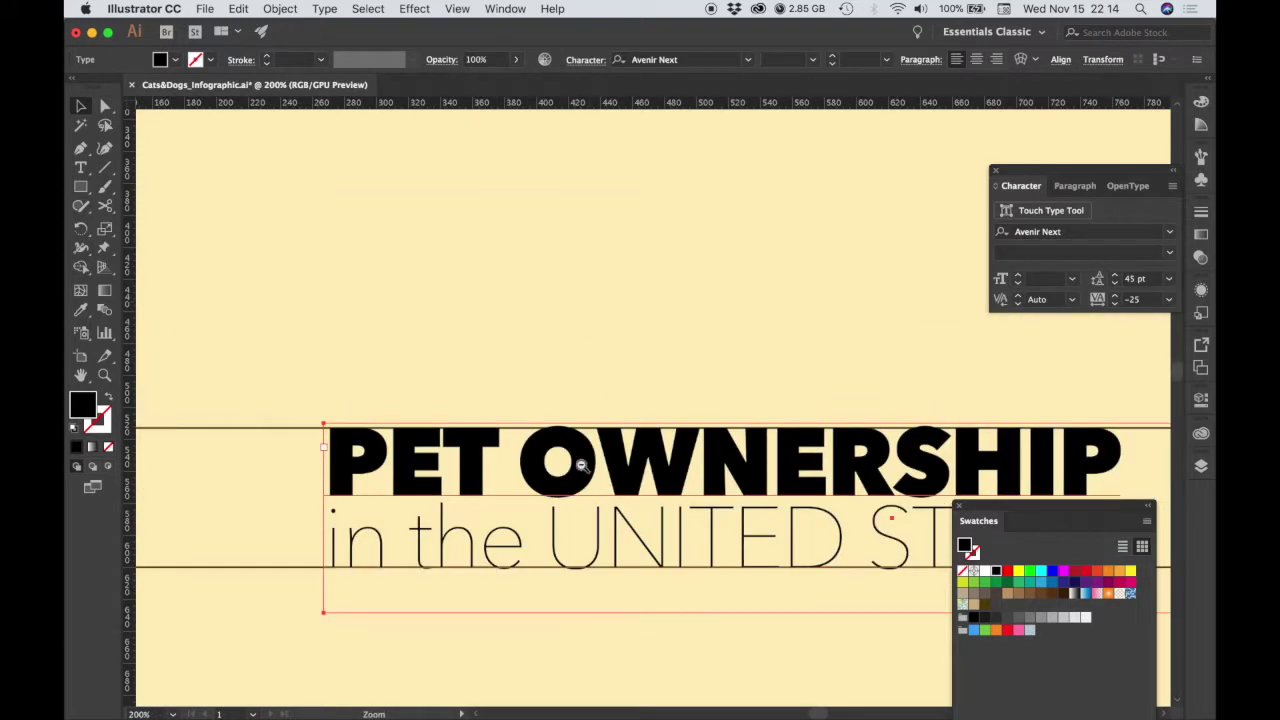
left_click(506, 480)
Indent the line in the UNITED STATES so it starts beneath the T of PET
scroll(506, 480, "right", 5)
scroll(506, 480, "down", 2)
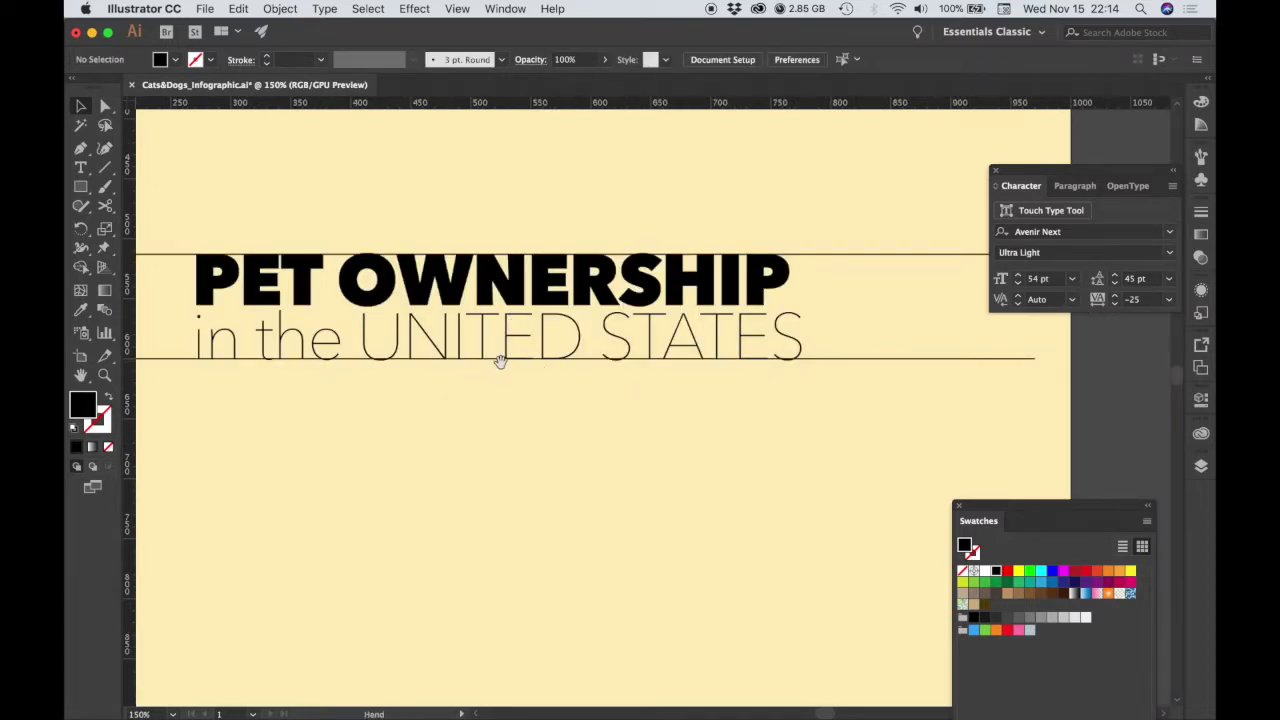
scroll(549, 376, "up", 1)
scroll(549, 376, "up", 6)
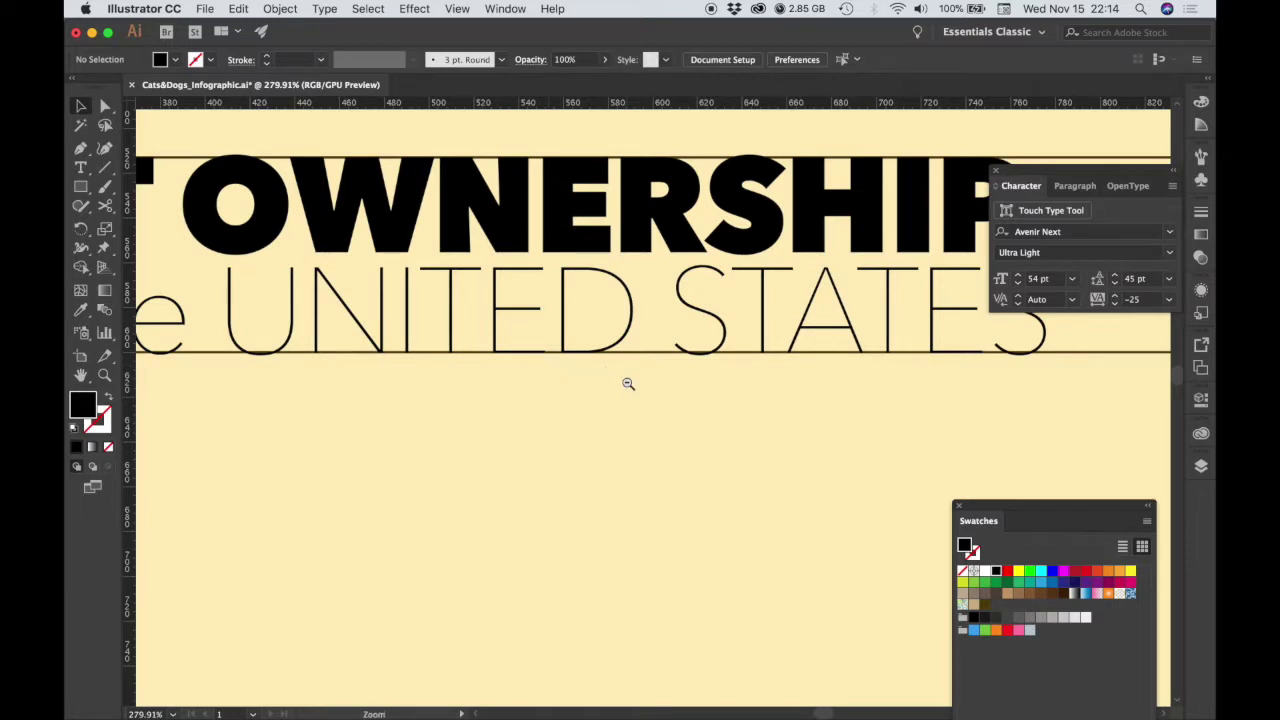
scroll(627, 383, "down", 10)
left_click_drag(608, 427, 642, 346)
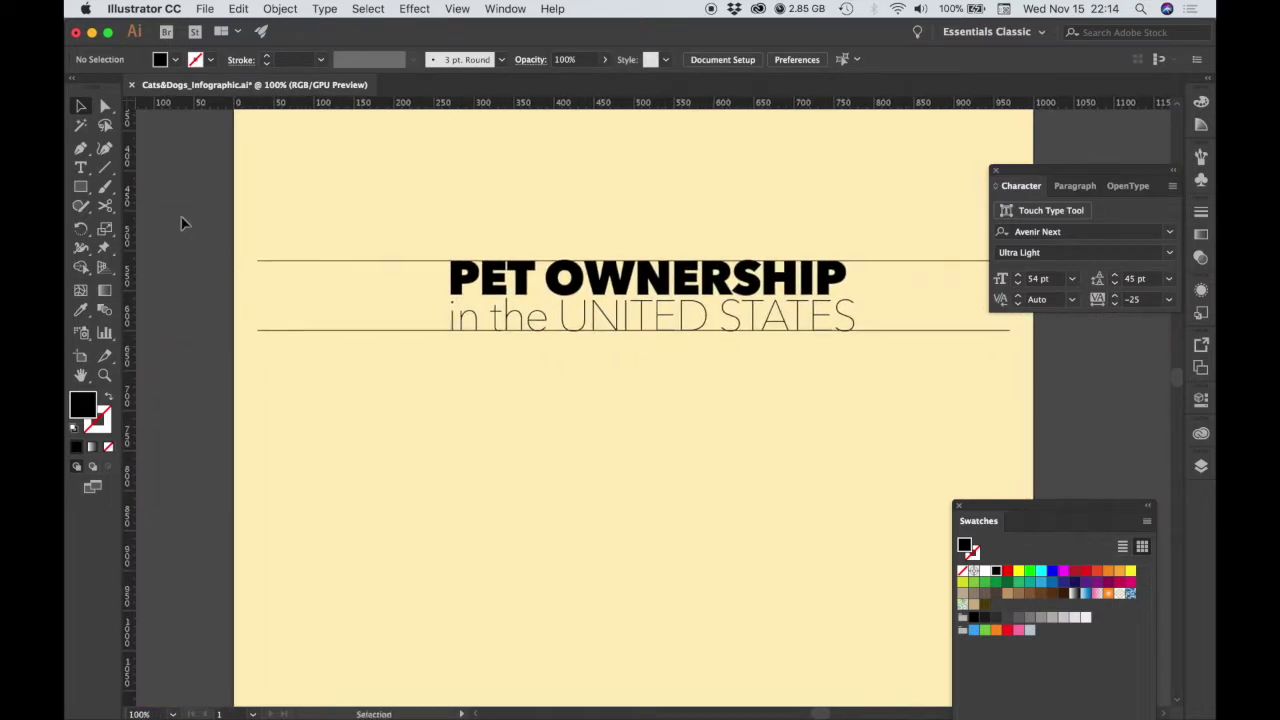
left_click(81, 167)
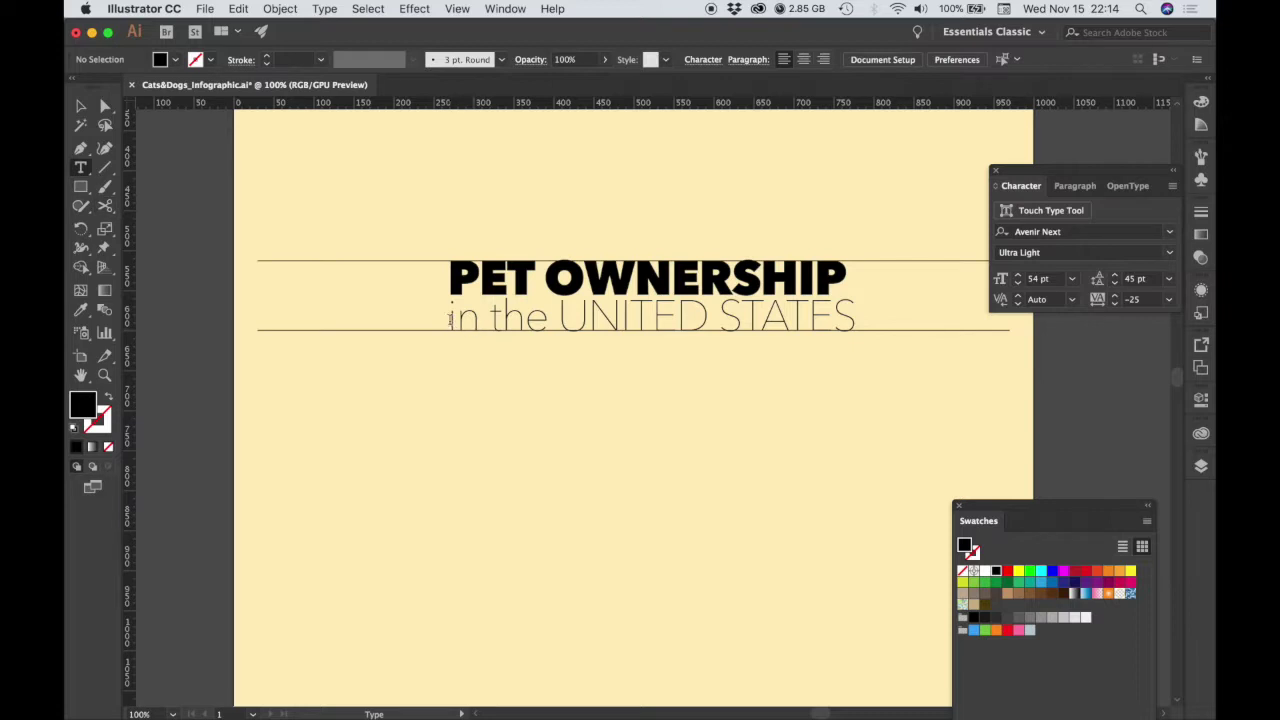
left_click(450, 318)
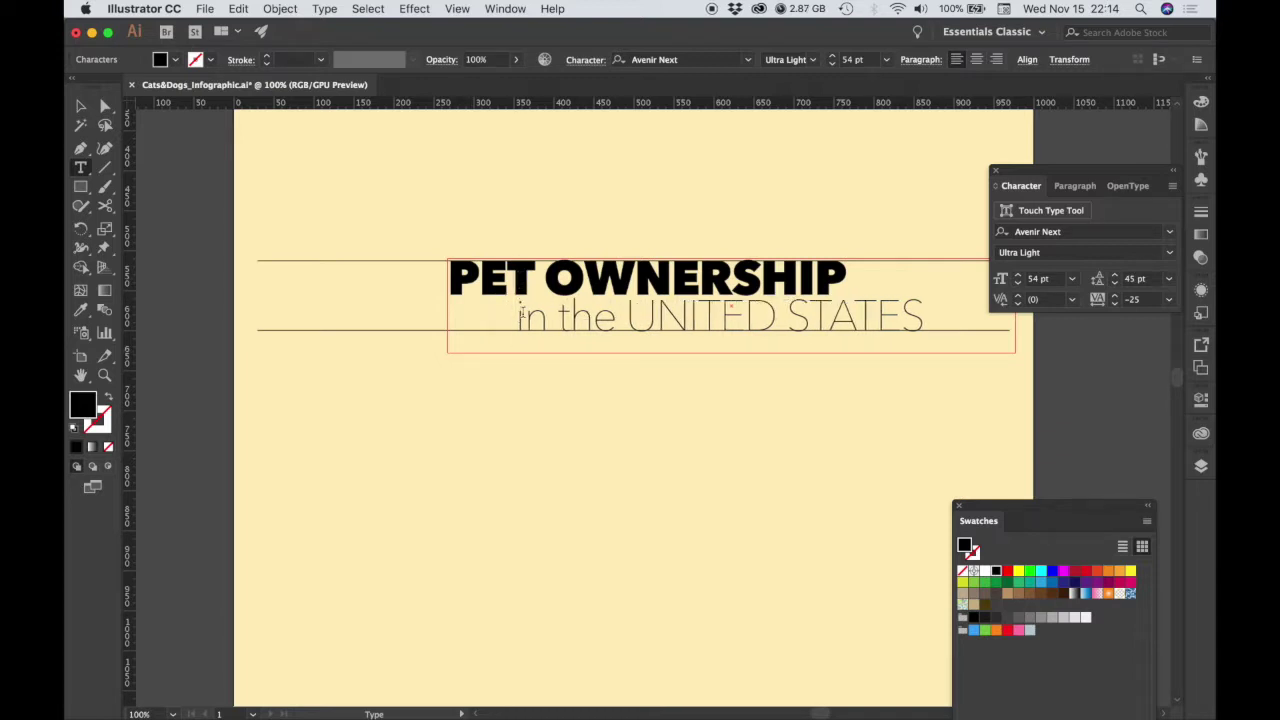
Set the fill of both heading lines to #bc8ea1 and save this mauve as a new swatch
key("super+a")
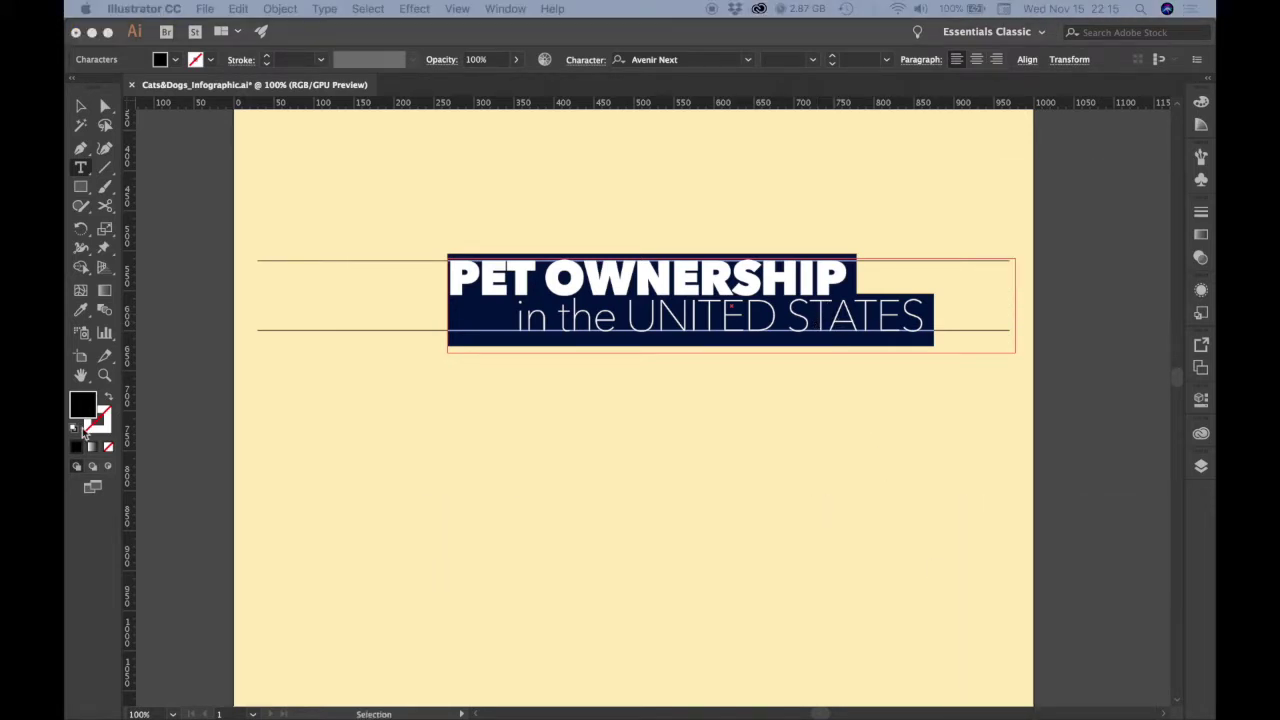
double_click(83, 405)
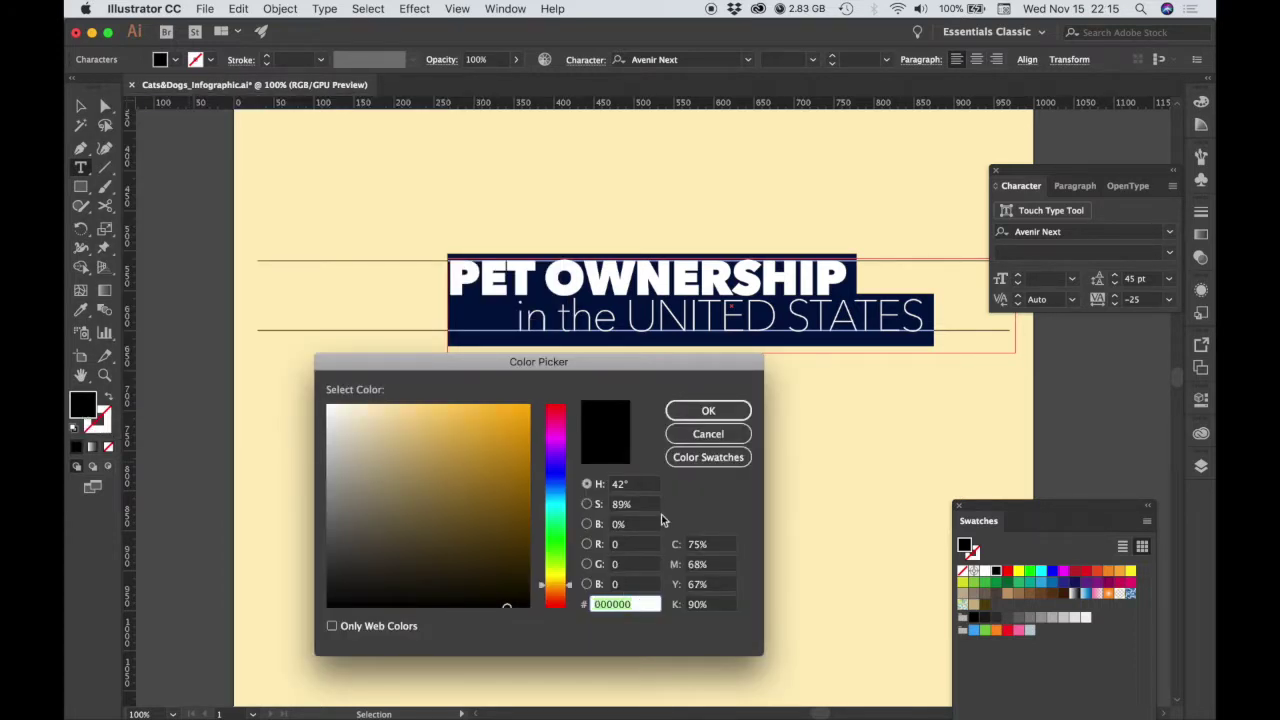
type("b")
type("c8e")
type("9f")
key("Return")
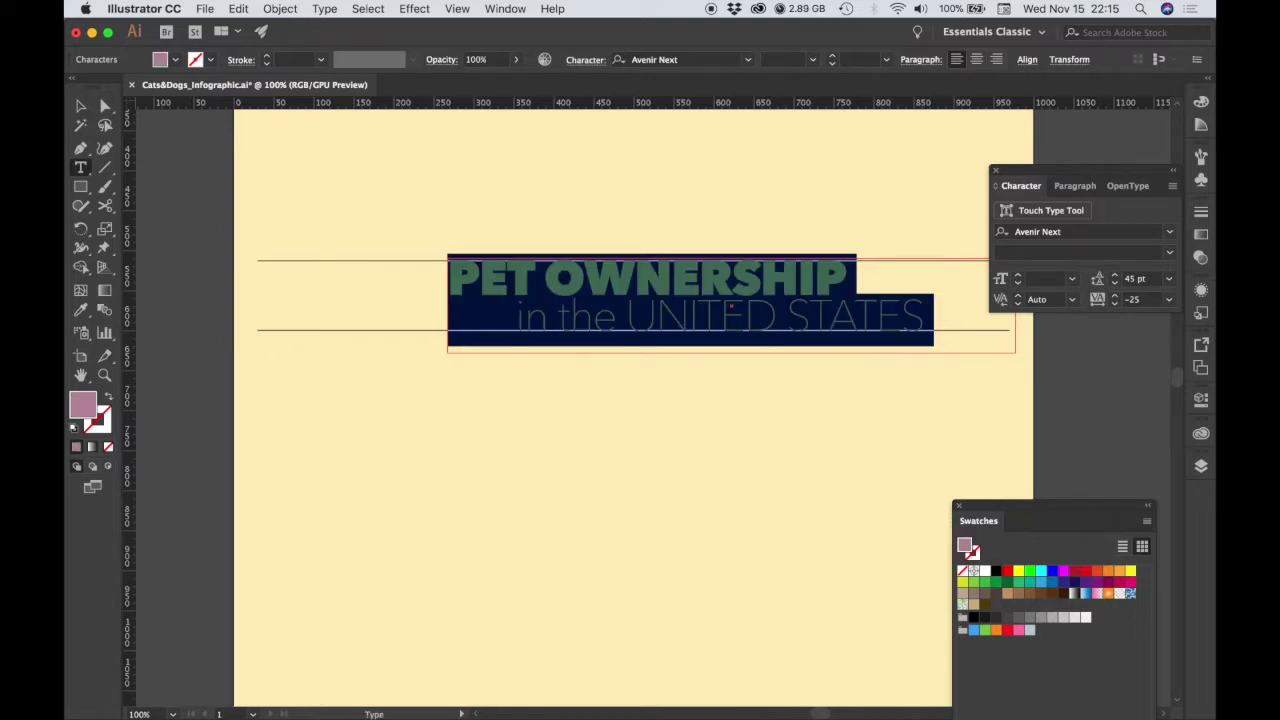
key("Escape")
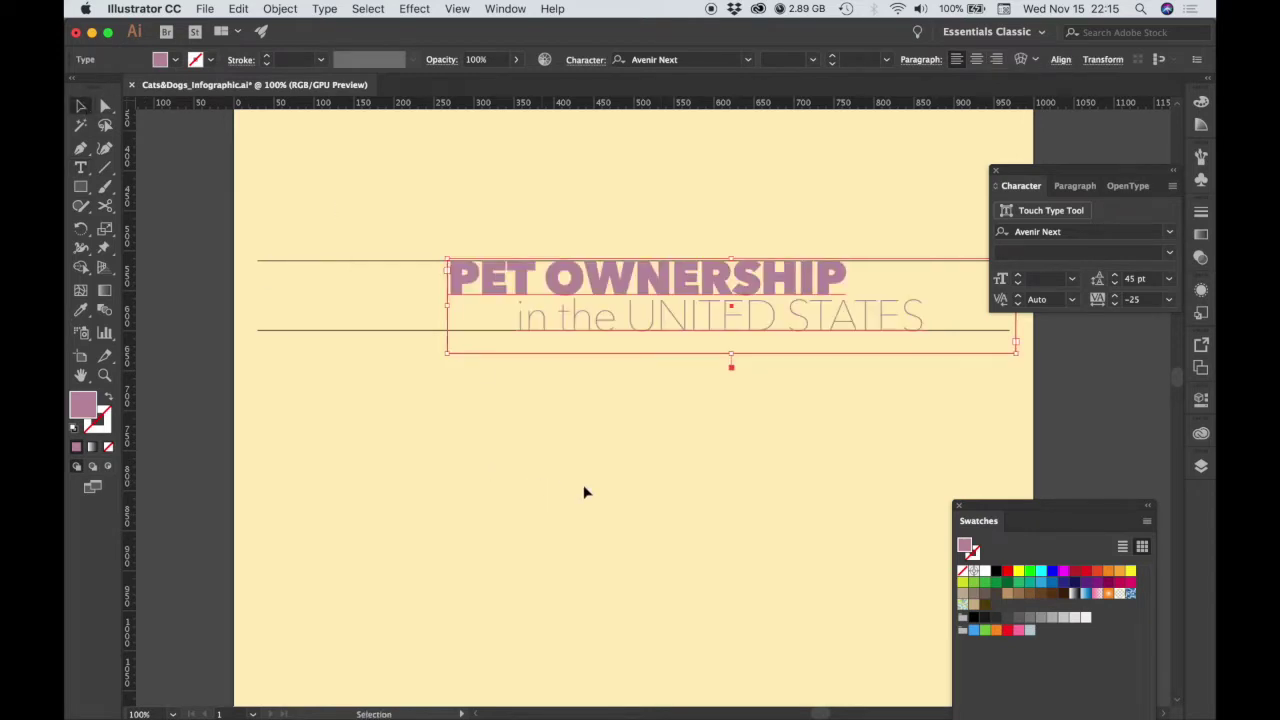
left_click(590, 490)
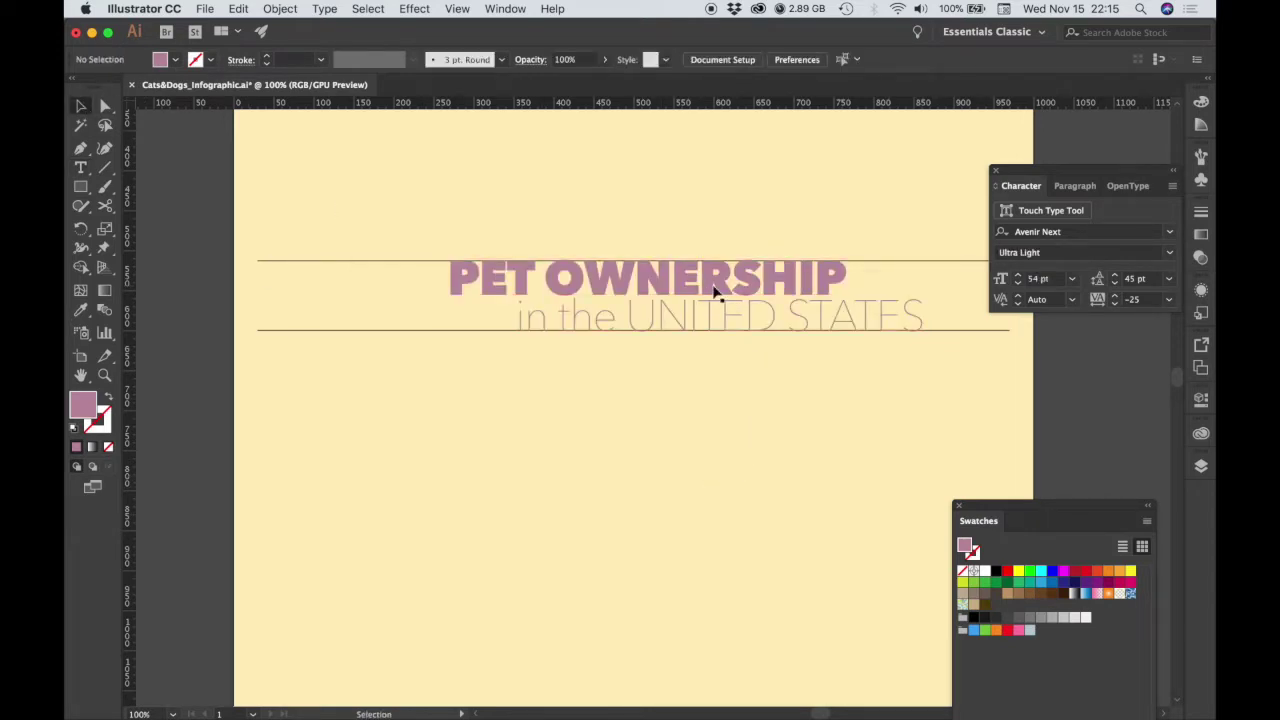
left_click_drag(1023, 505, 1027, 368)
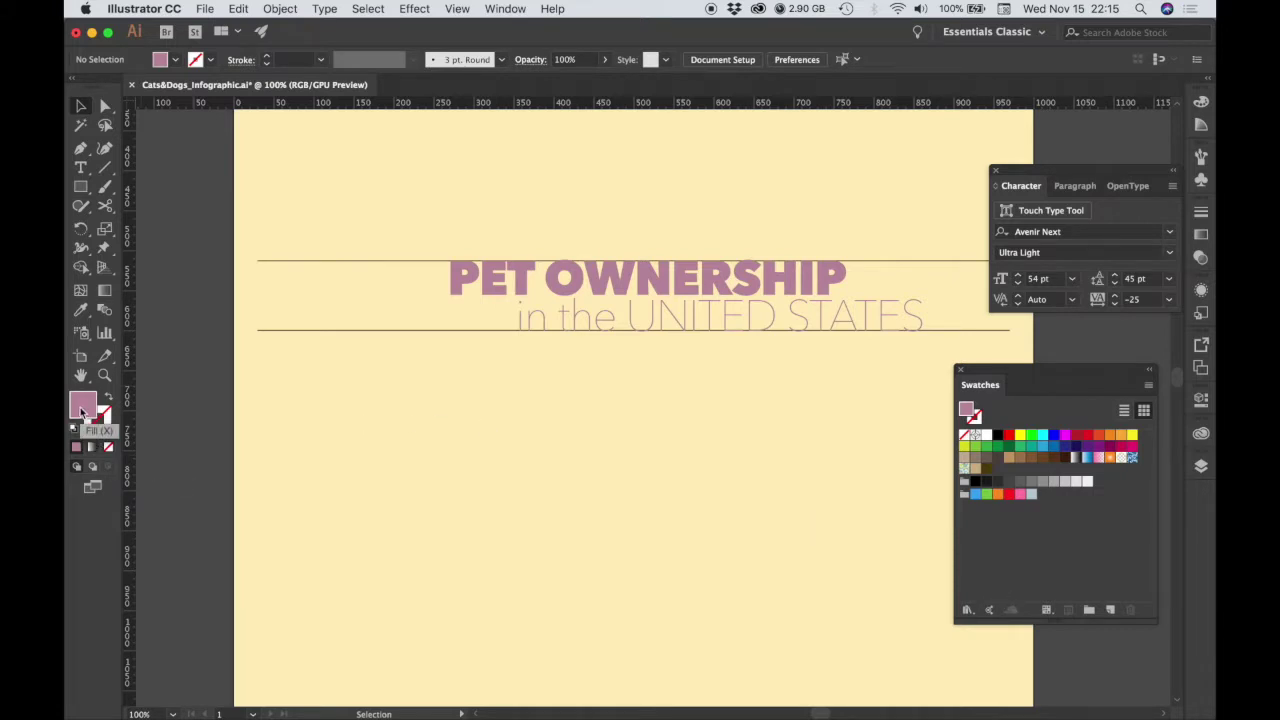
left_click_drag(82, 412, 1012, 472)
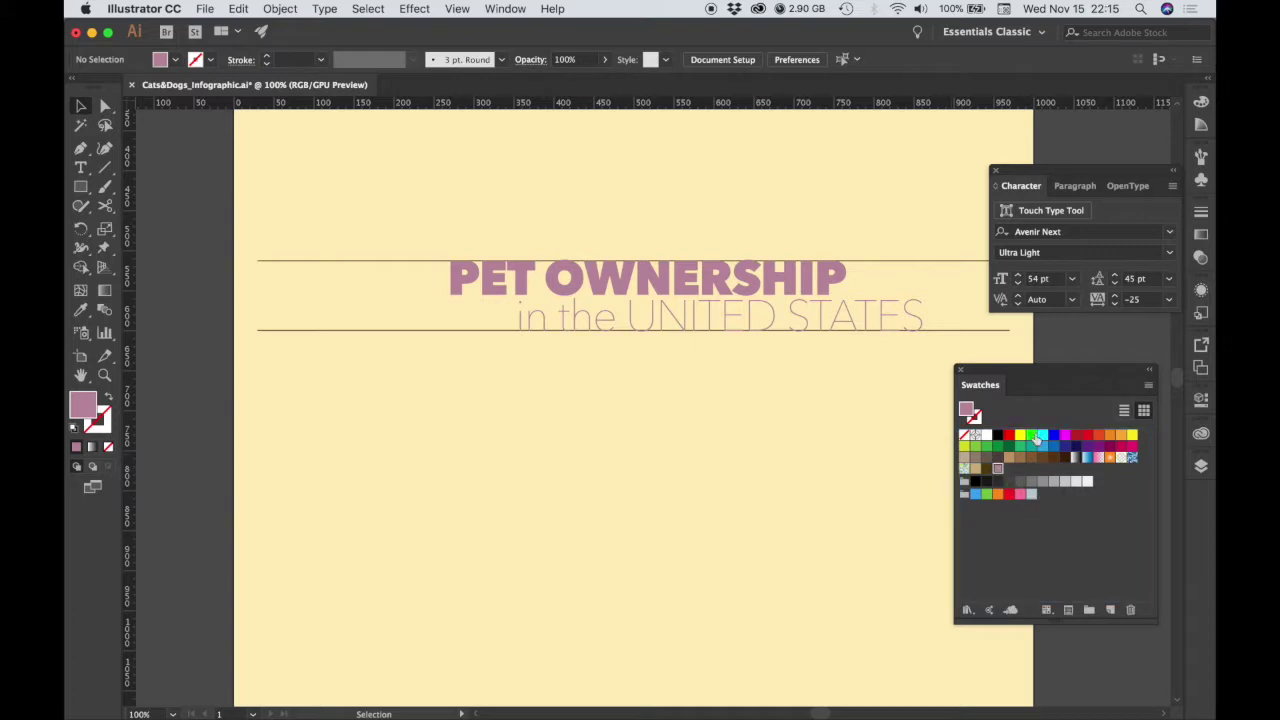
Paste a copy of the PET OWNERSHIP heading exactly in front of the original
left_click(725, 290)
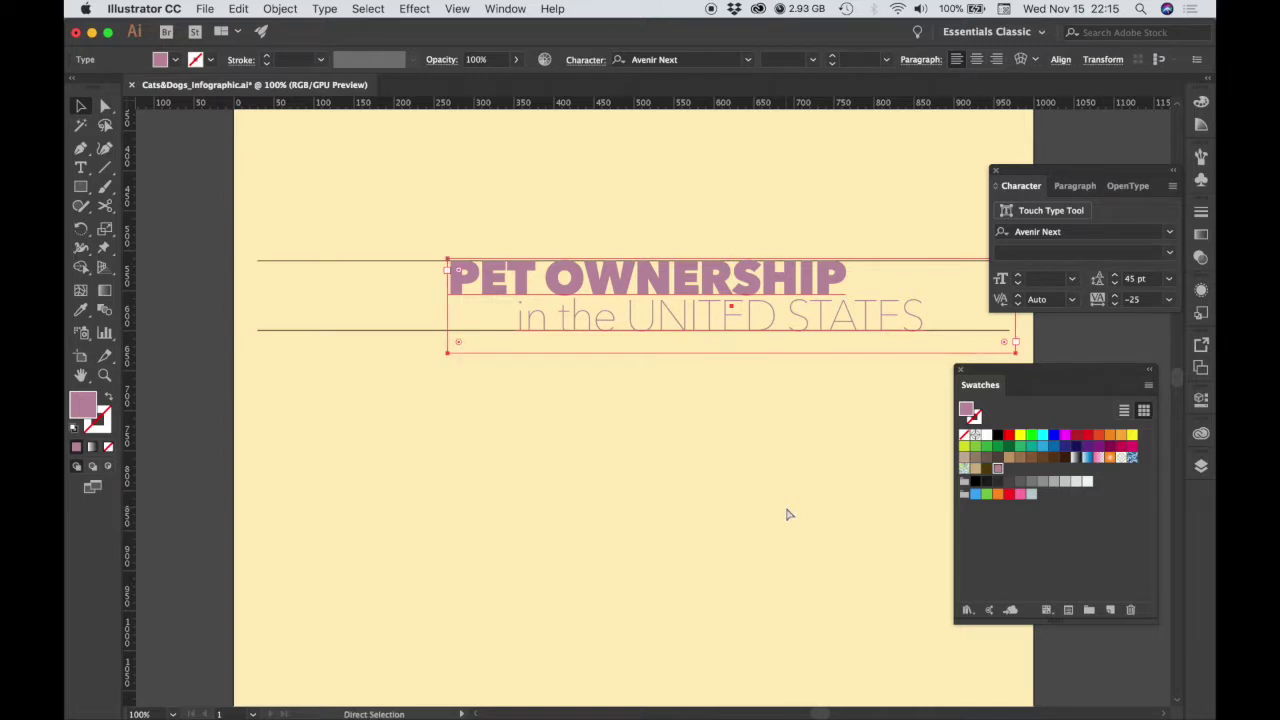
key("super")
key("t")
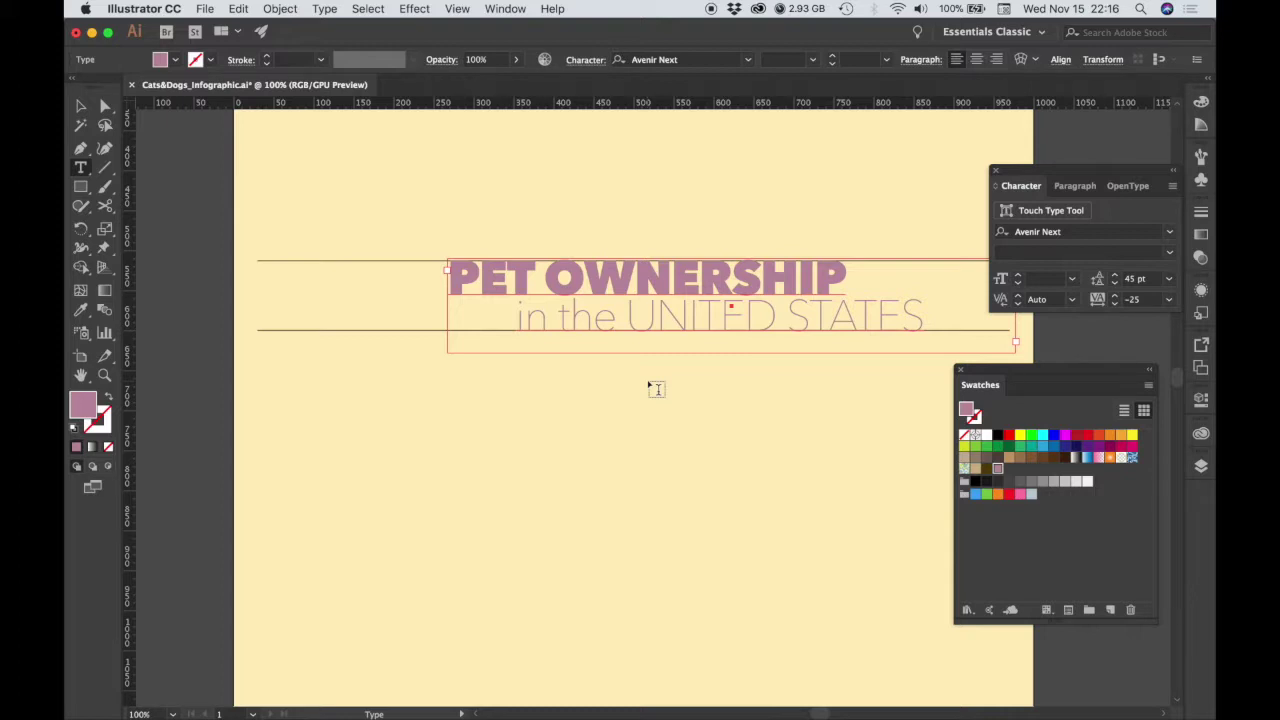
Set the fill of the front heading copy's text to #dd8172 and save this coral as a new swatch
left_click(762, 343)
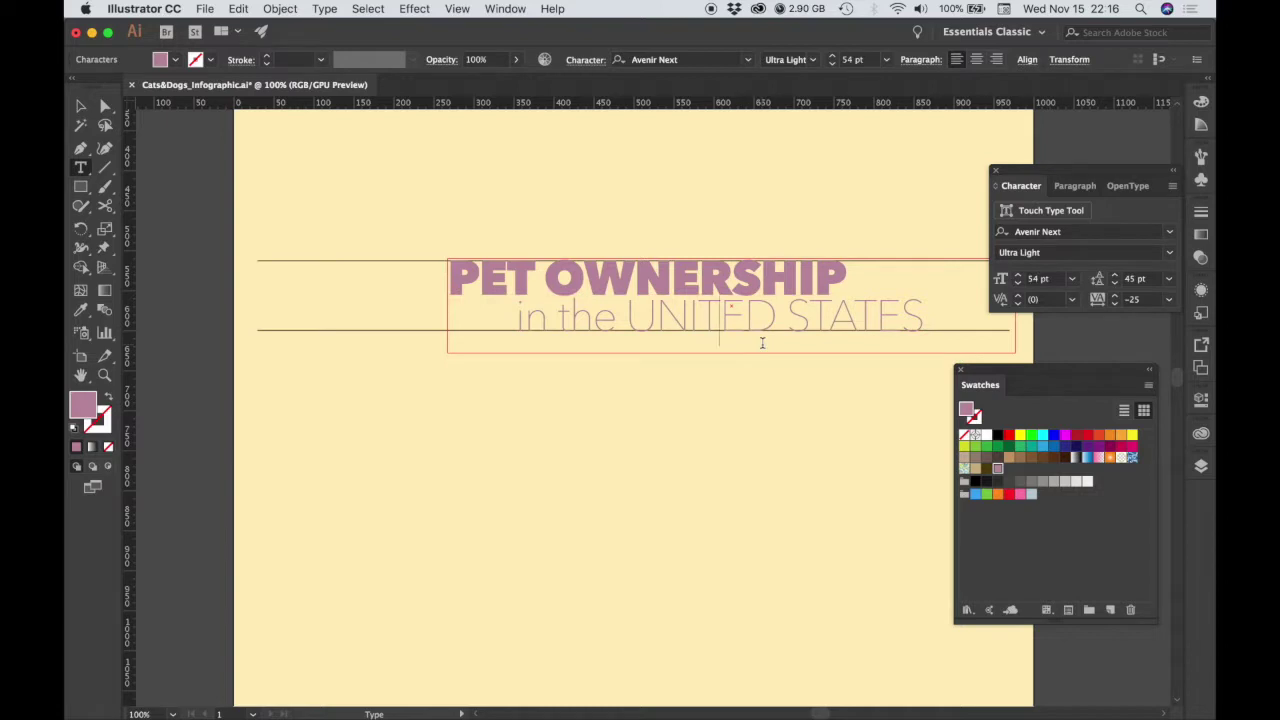
key("super+a")
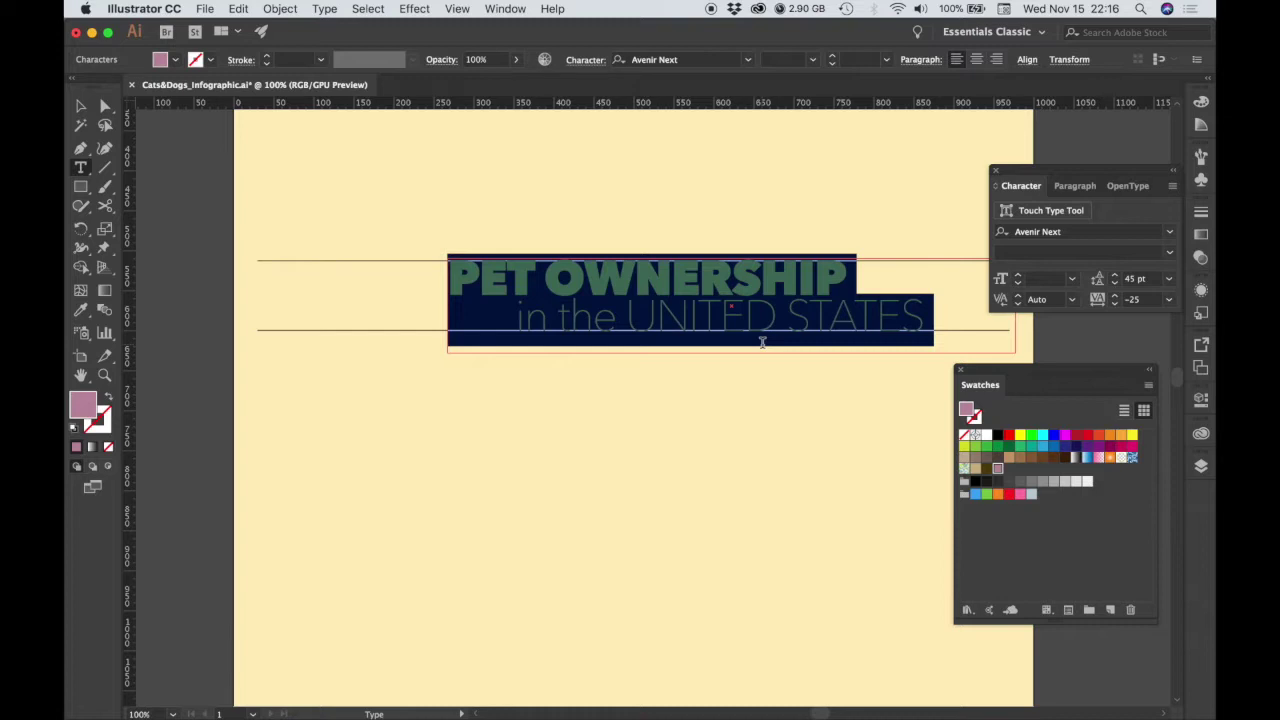
double_click(83, 408)
left_click_drag(493, 355, 496, 282)
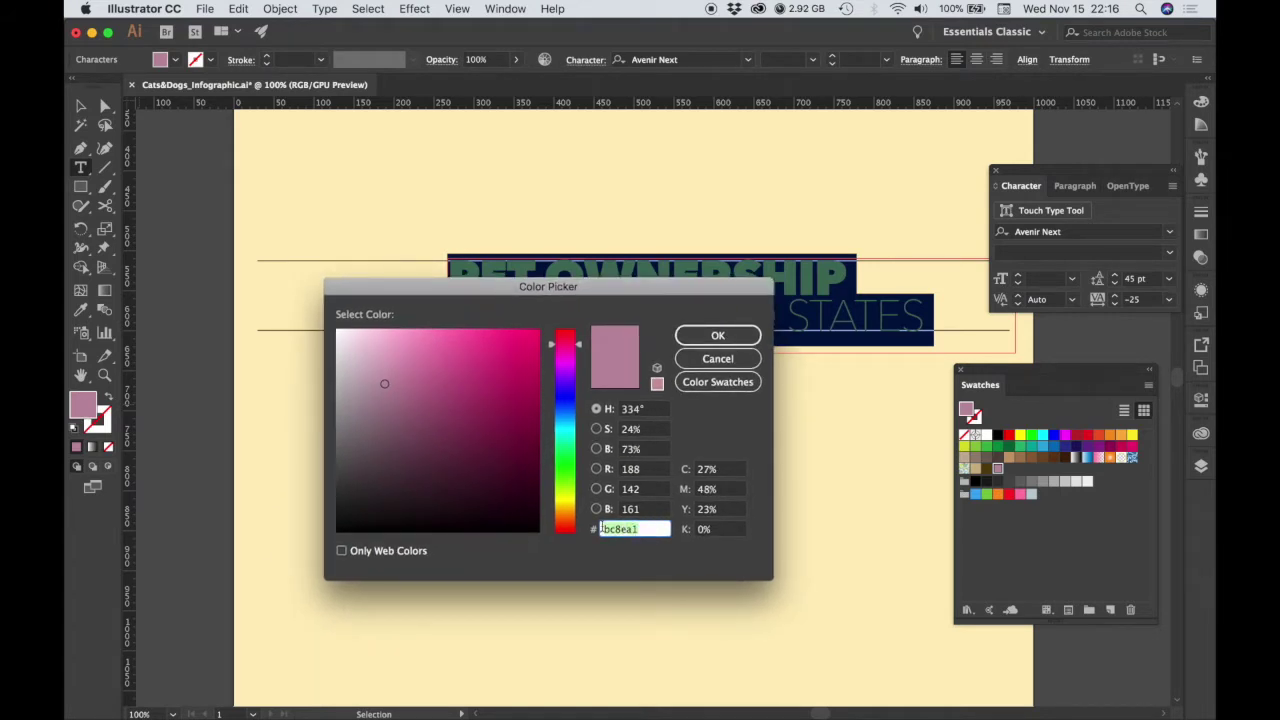
type("dd8172")
left_click(737, 340)
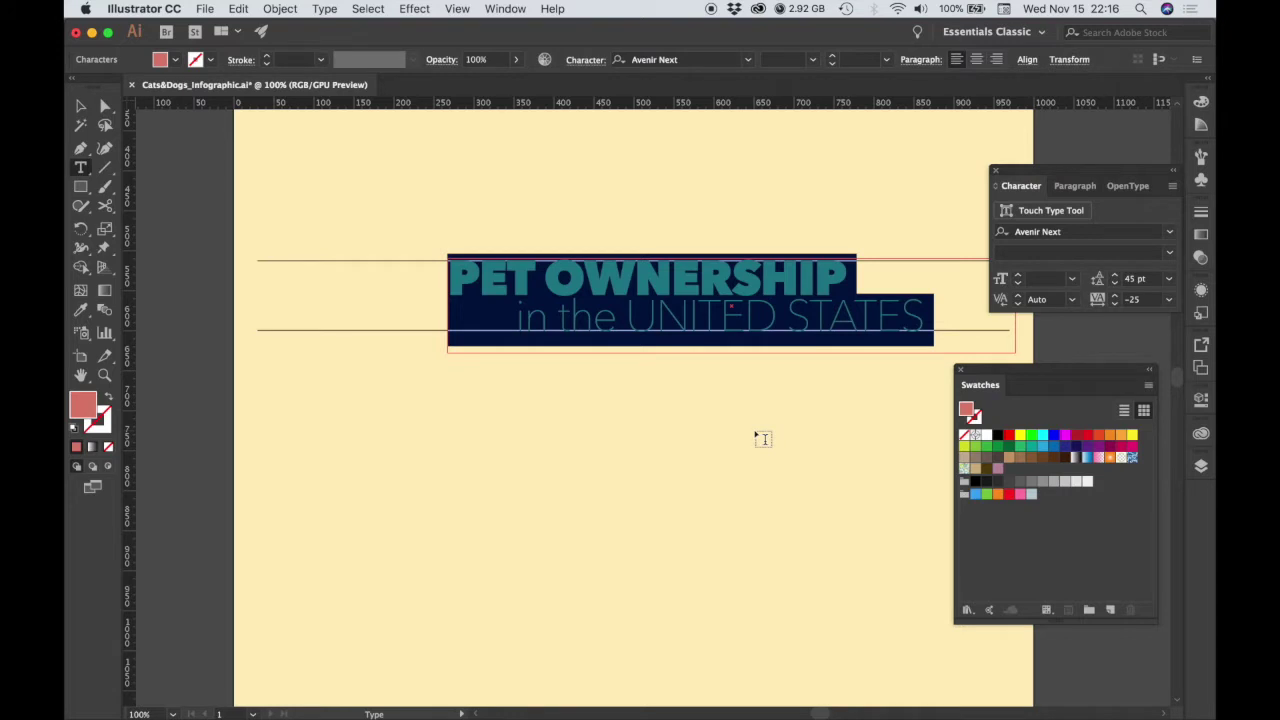
left_click(81, 105)
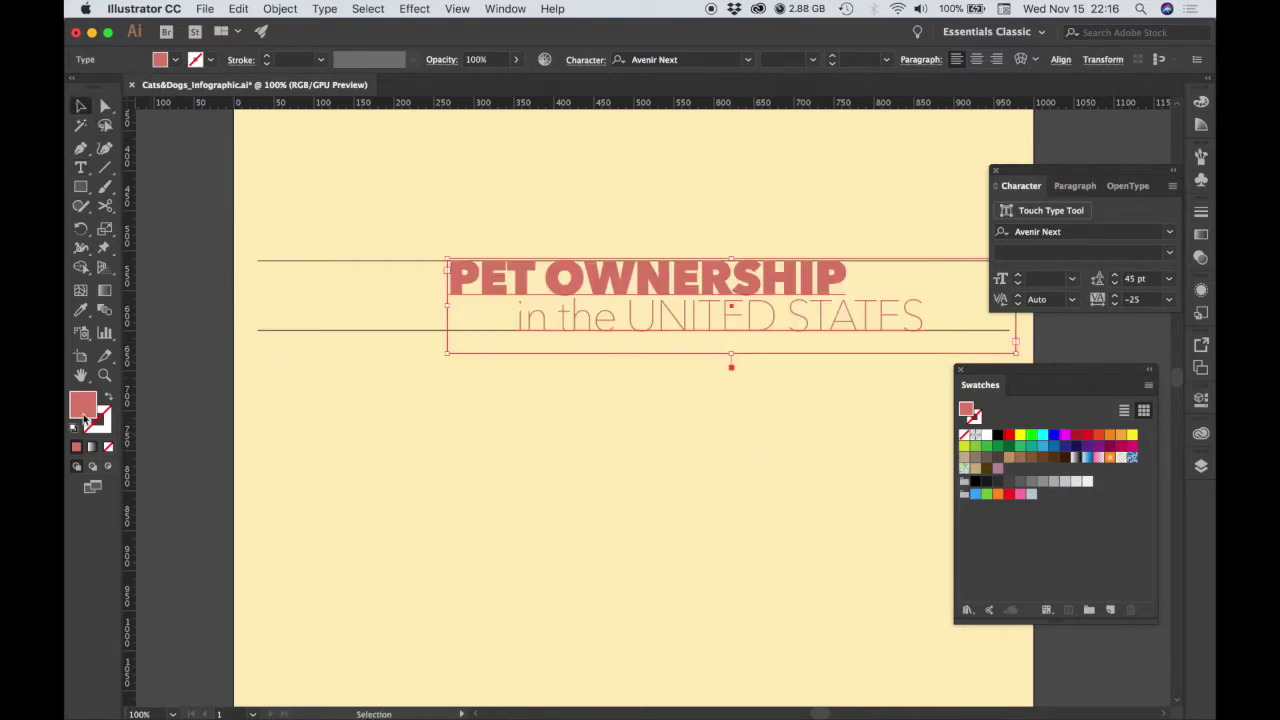
left_click_drag(84, 415, 1010, 476)
Move the front heading copy aside to reveal the original beneath it, and undo the move
left_click_drag(491, 289, 515, 324)
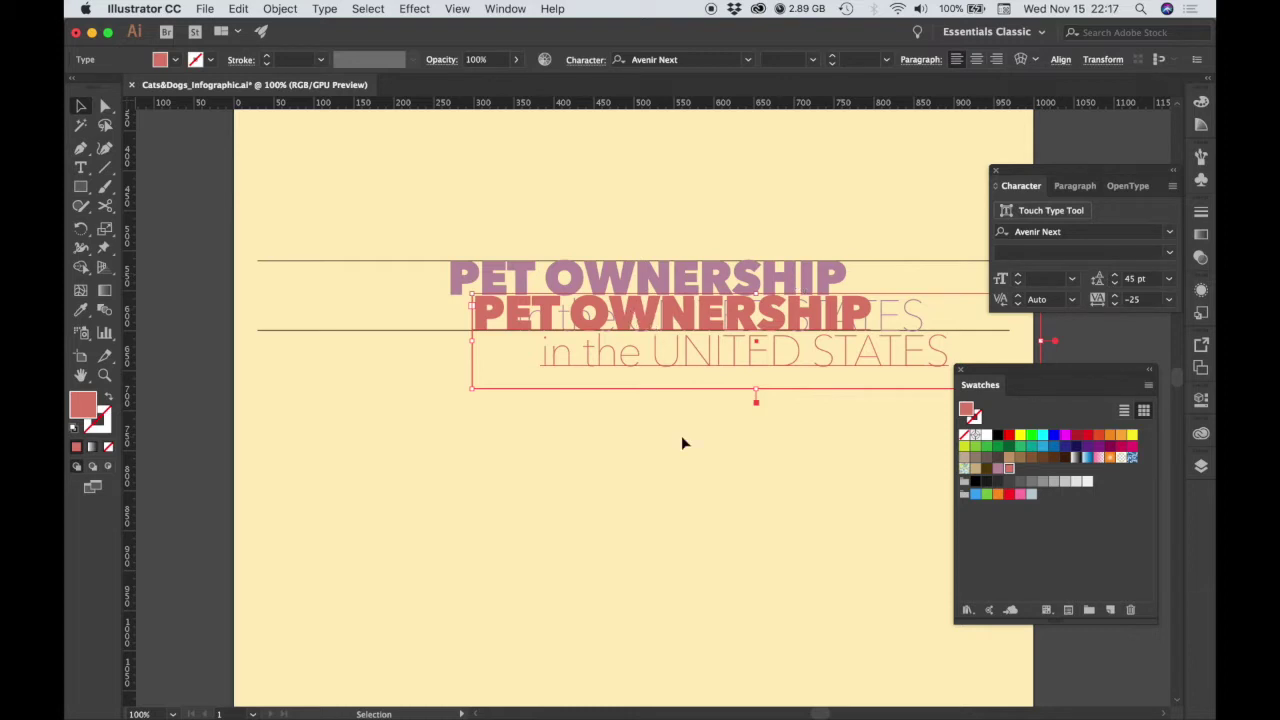
key("super+z")
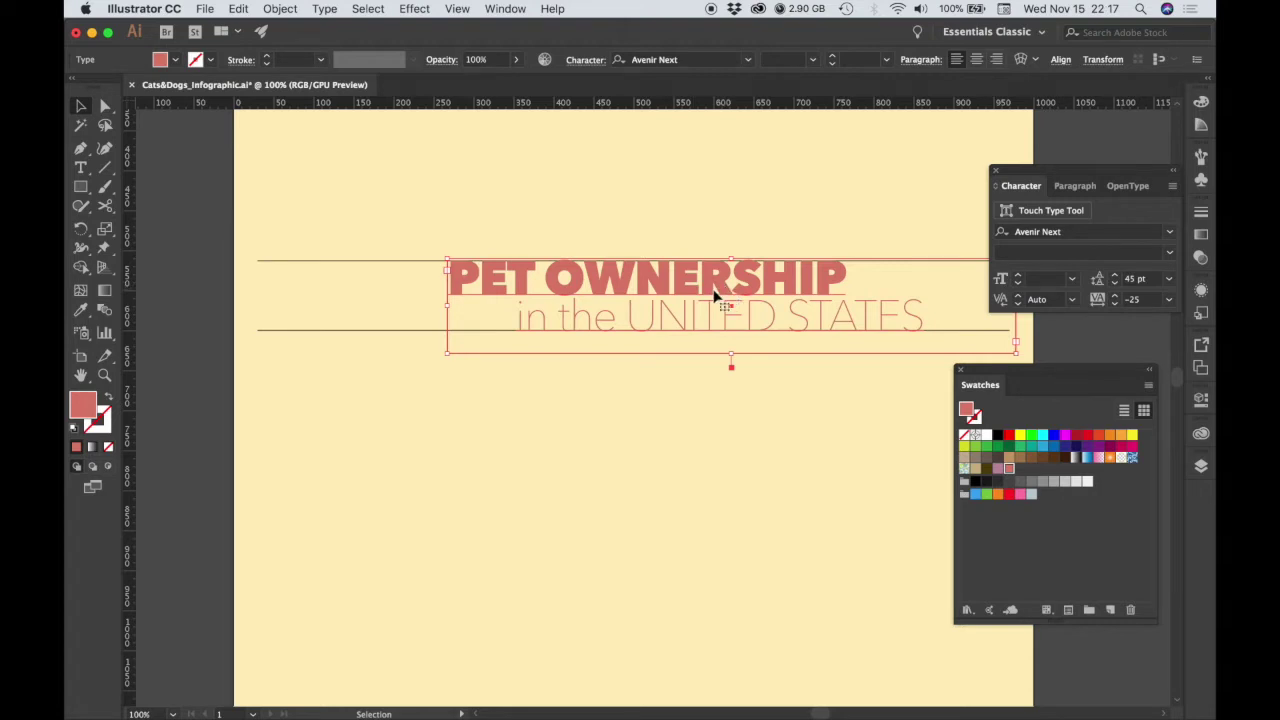
Set the front heading copy's blending mode to Multiply and deselect it
left_click(1201, 258)
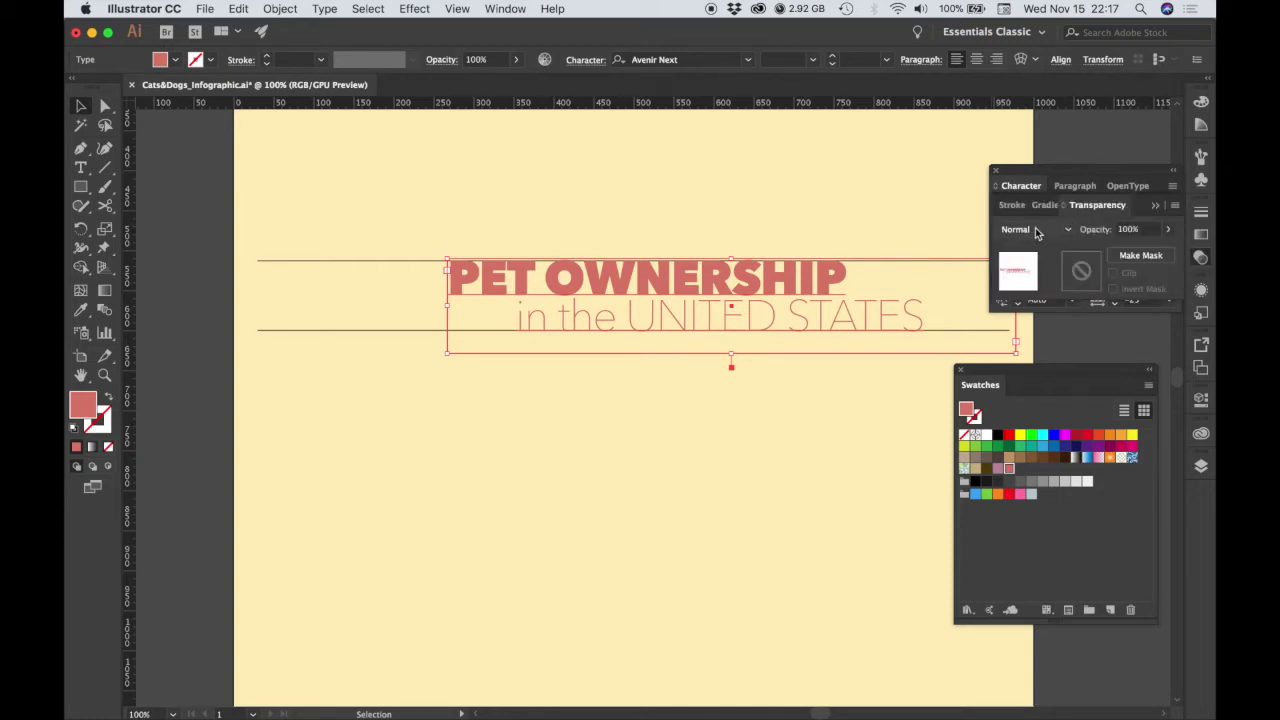
left_click(1037, 233)
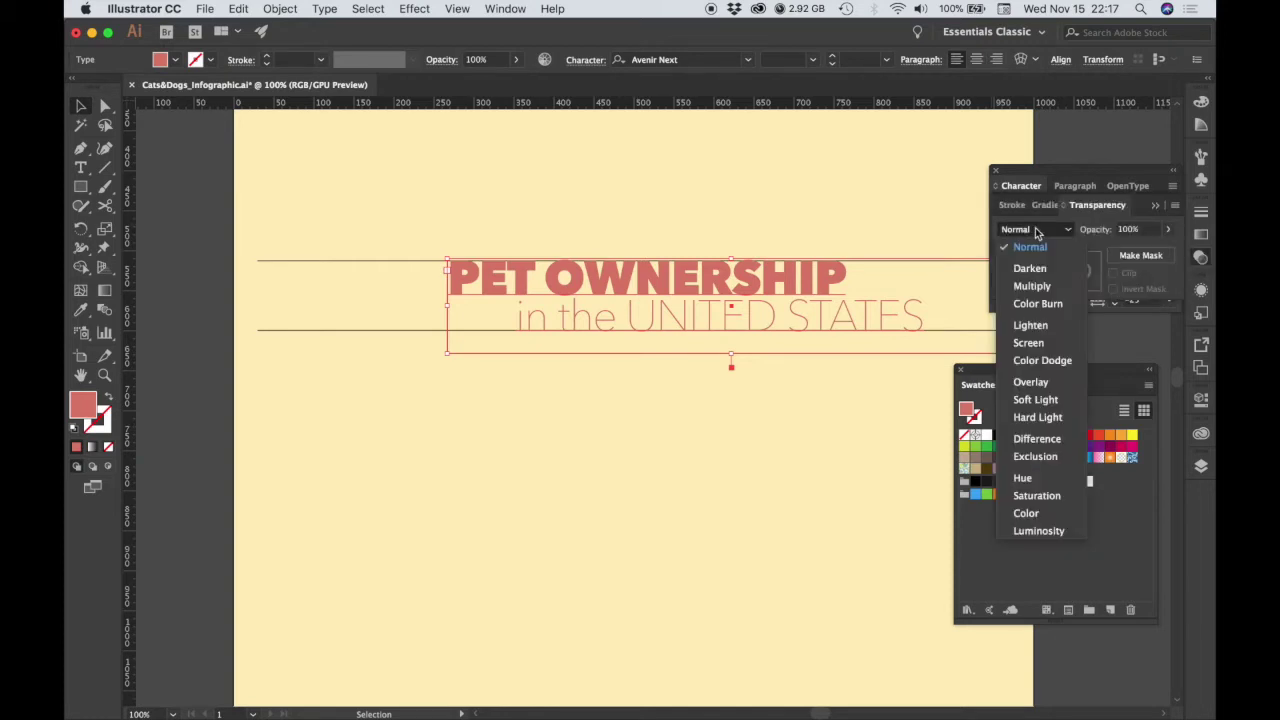
left_click(1034, 288)
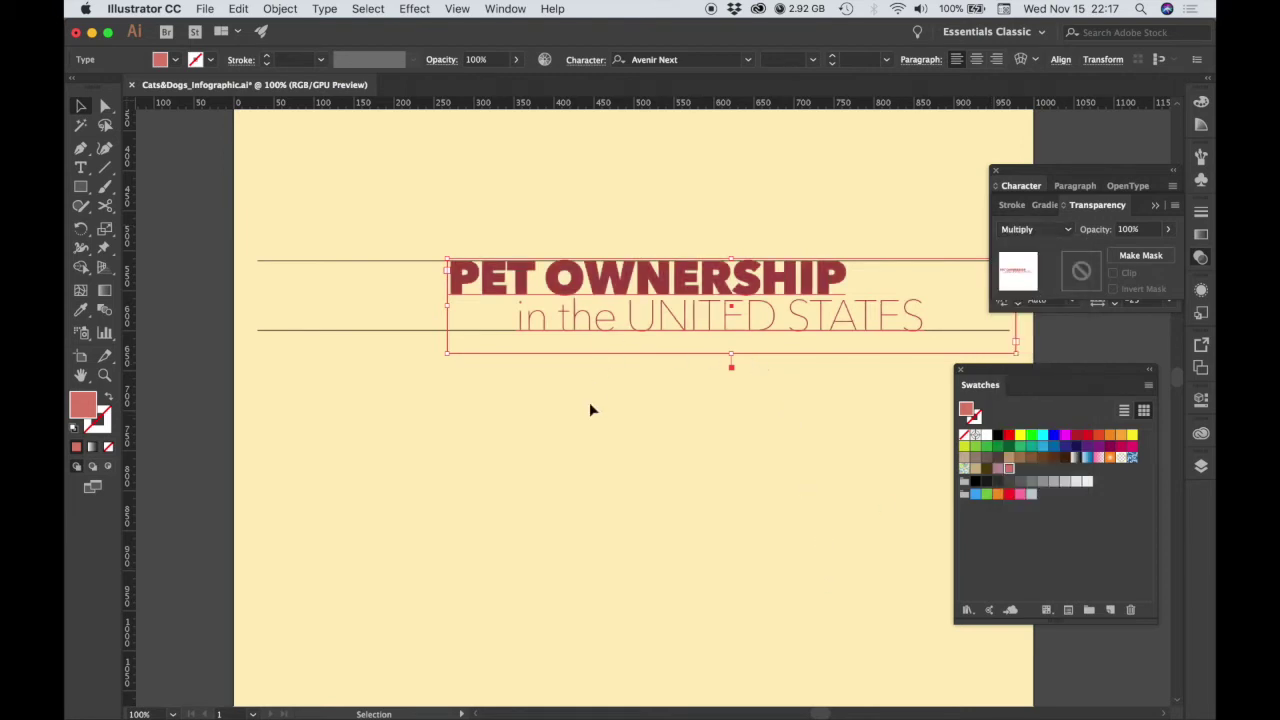
left_click(1202, 258)
left_click(697, 449)
Examine the whole infographic layout from the header bar down to the footer credits
key("z")
left_click(697, 449, "alt")
left_click(669, 489, "alt")
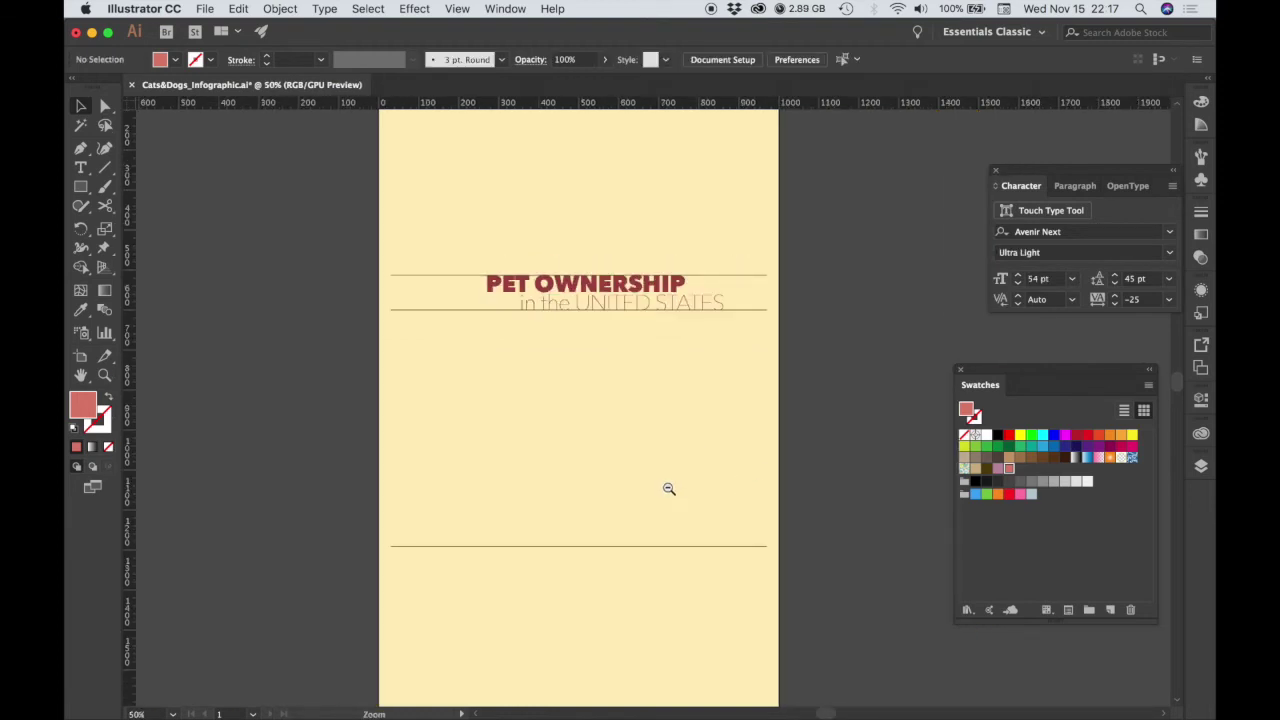
left_click(669, 489, "alt")
scroll(660, 500, "down", 2)
scroll(662, 530, "up", 3)
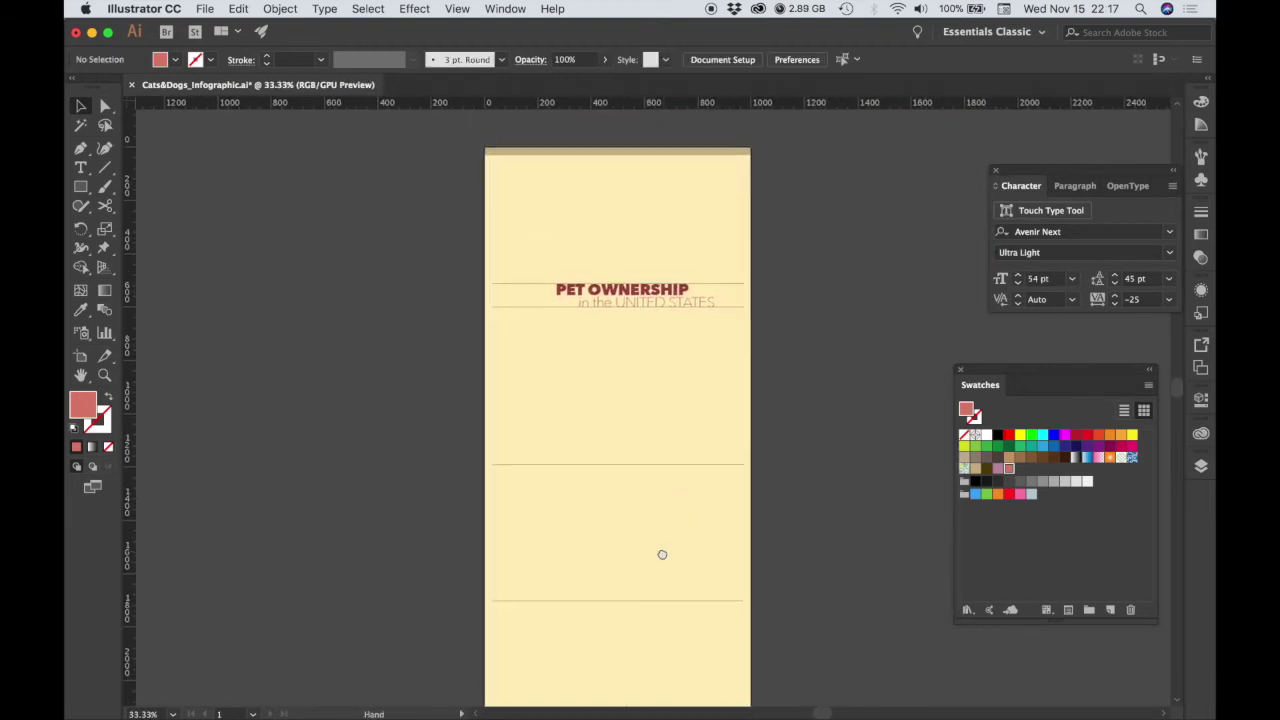
left_click_drag(662, 554, 686, 315)
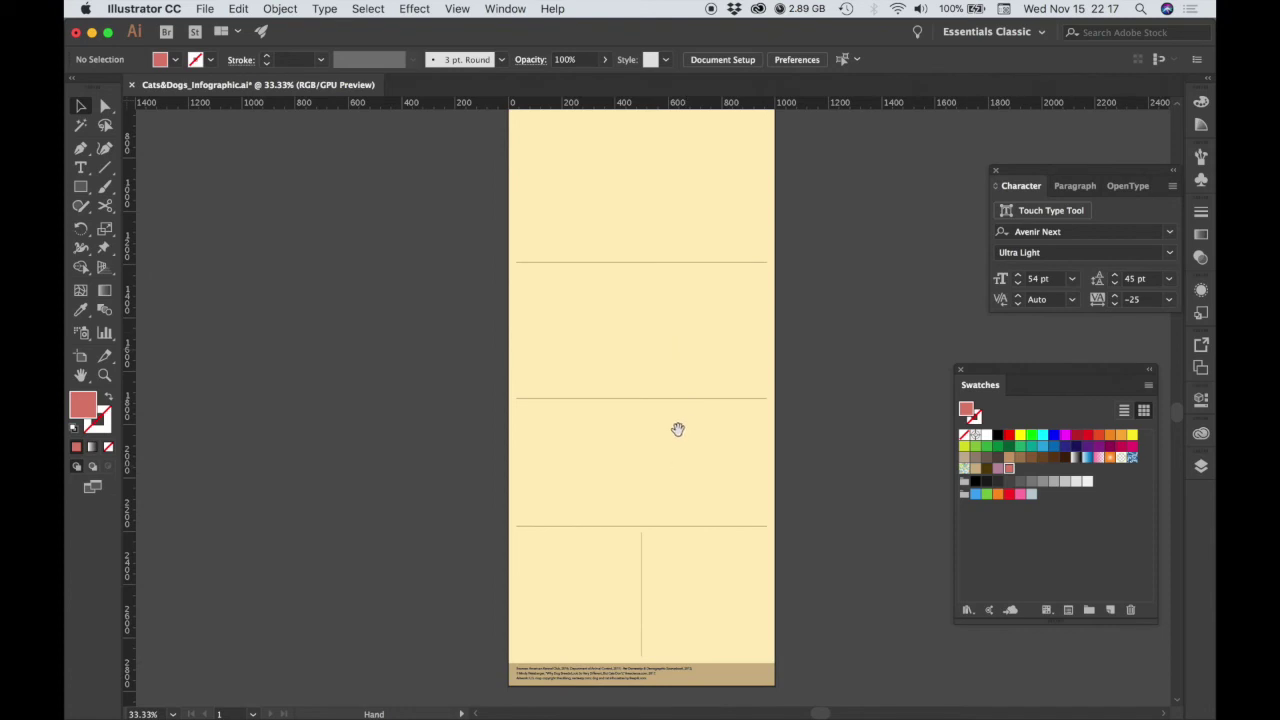
left_click_drag(660, 527, 670, 333)
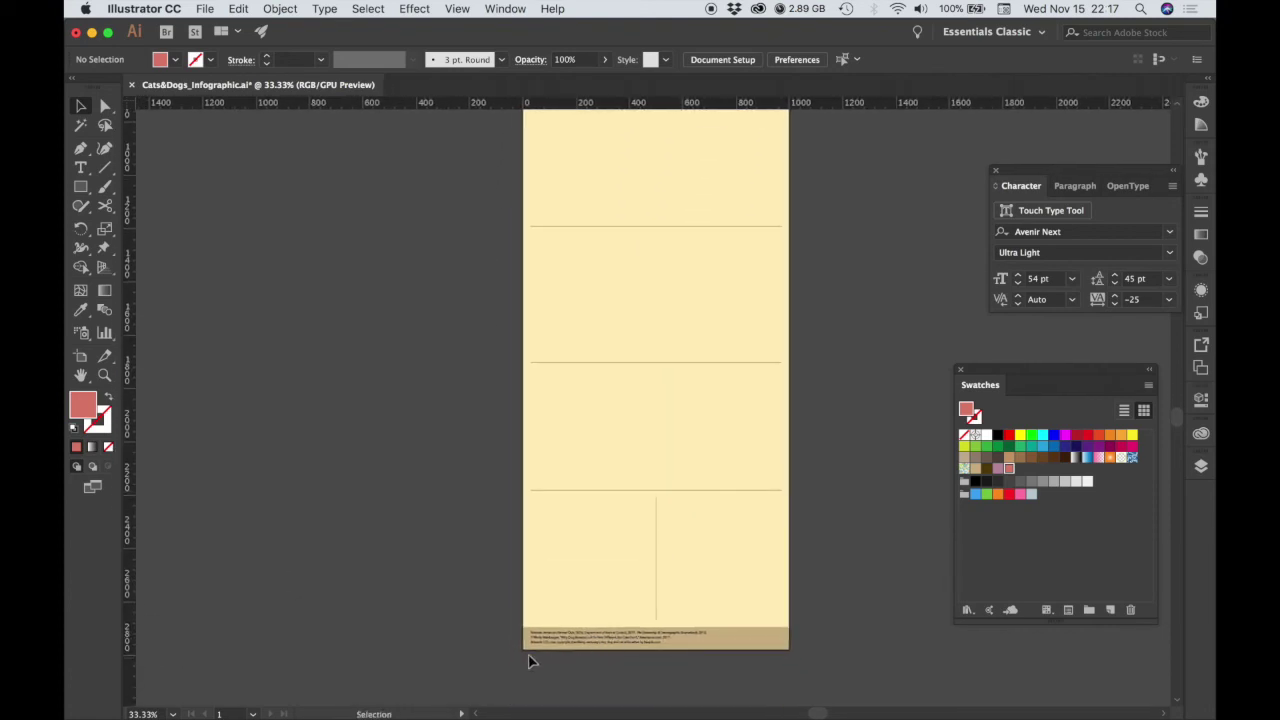
scroll(700, 400, "up", 5)
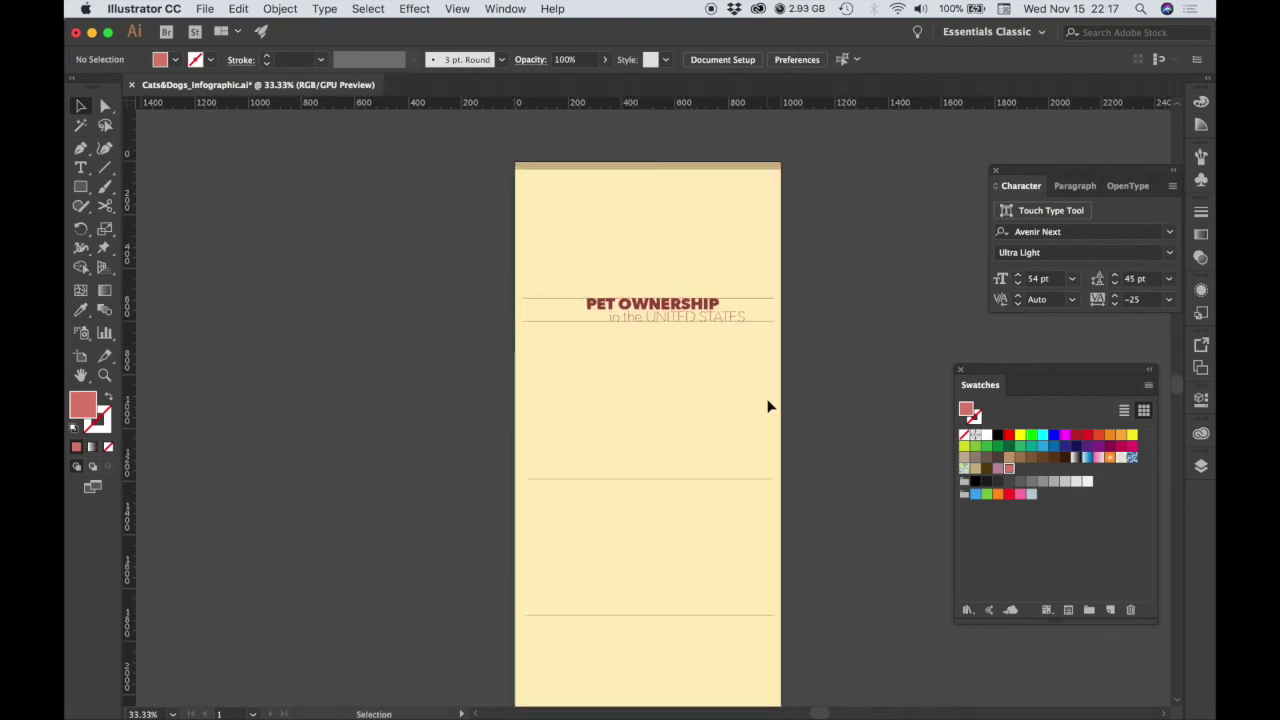